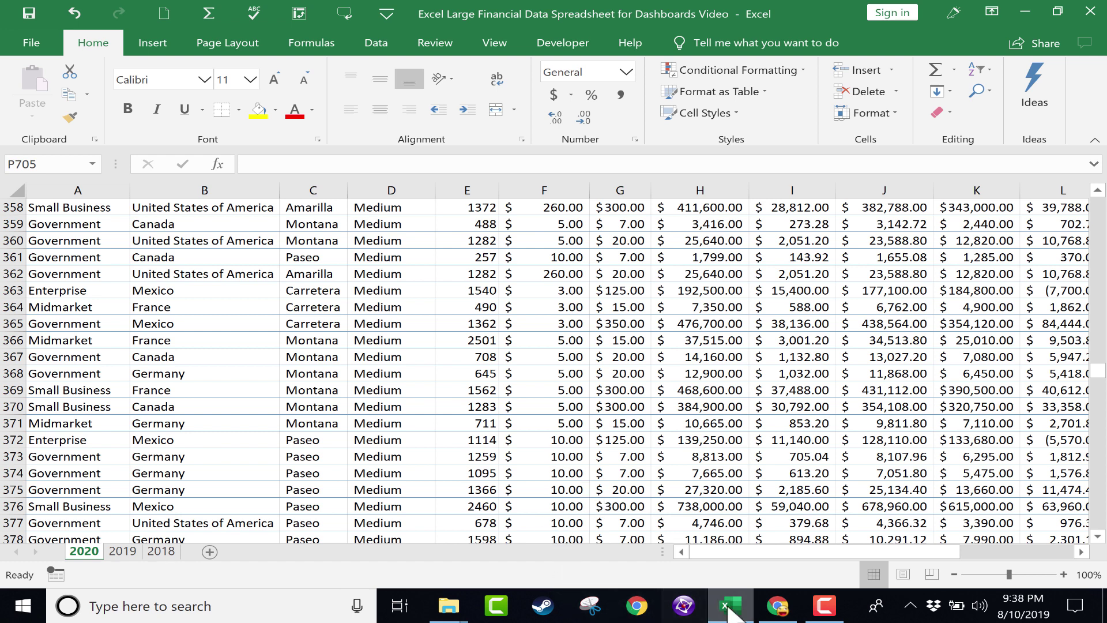
Browse the HR Dashboard, maxresdefault.jpg and Dashboard-example.png example images in Chrome
{"action": "left_click", "coordinate": [778, 605]}
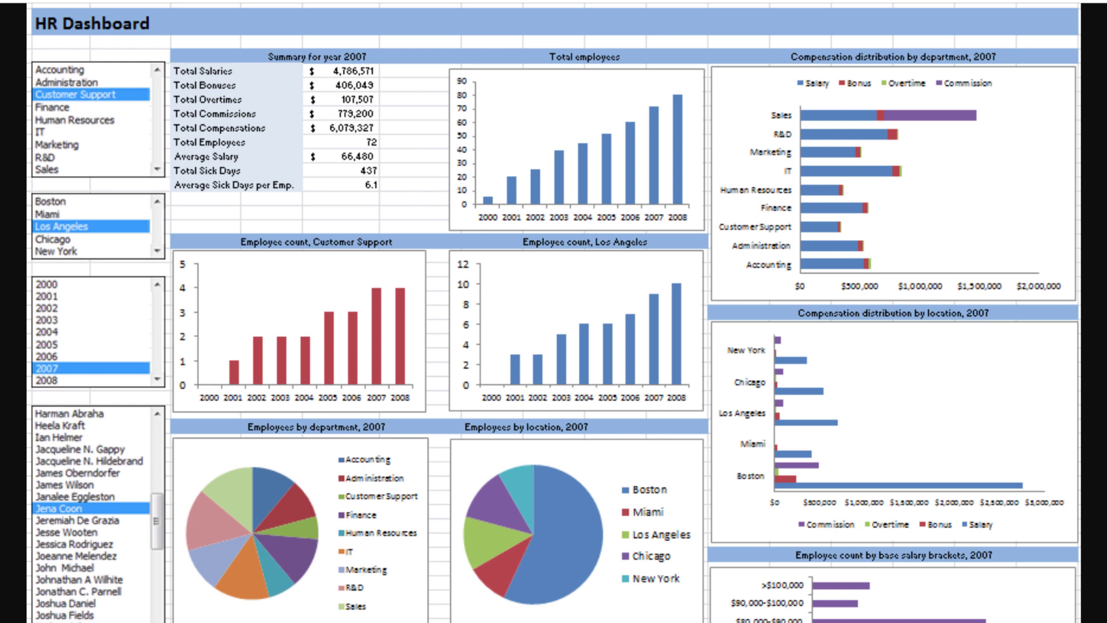
{"action": "left_click", "coordinate": [440, 109]}
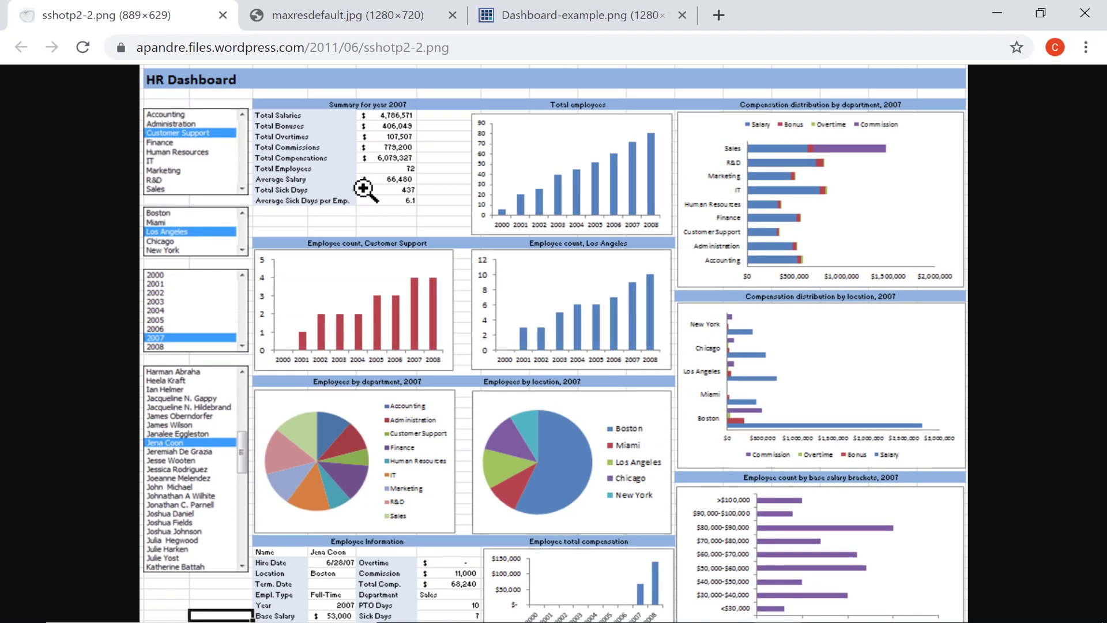
{"action": "left_click", "coordinate": [346, 15]}
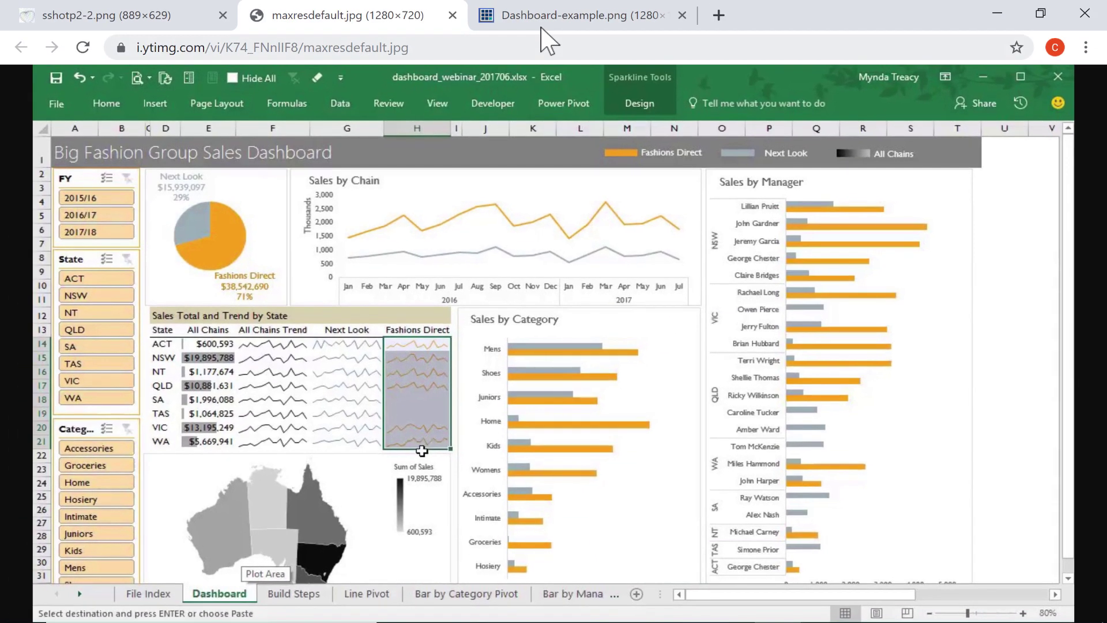
{"action": "left_click", "coordinate": [548, 16]}
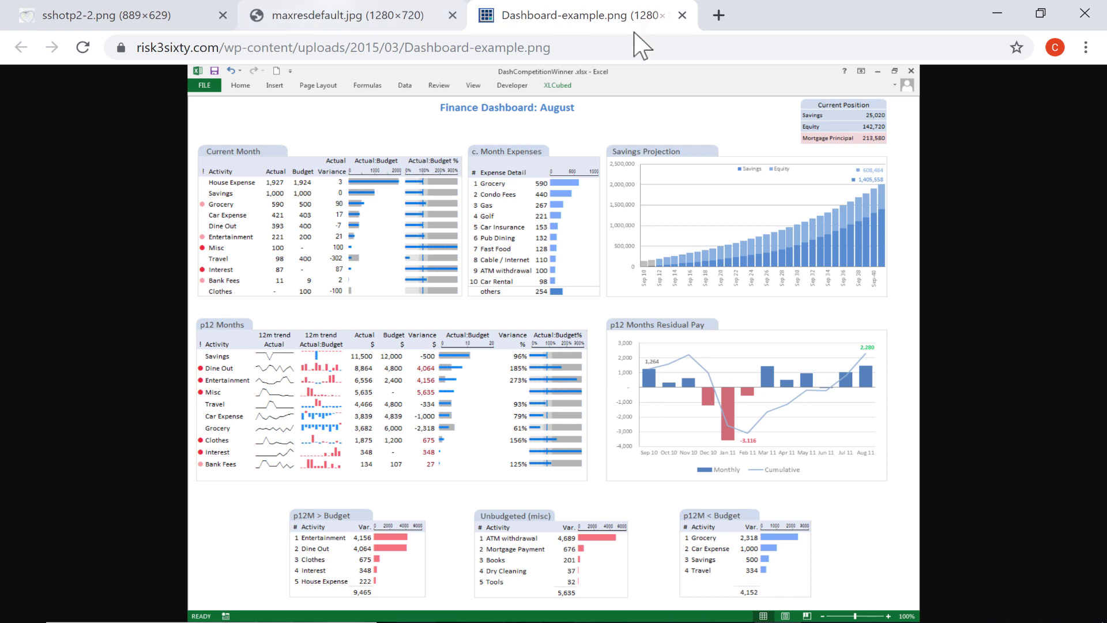
Check column J's sum on the 2020 sheet, then return to the top rows
{"action": "left_click", "coordinate": [1086, 10]}
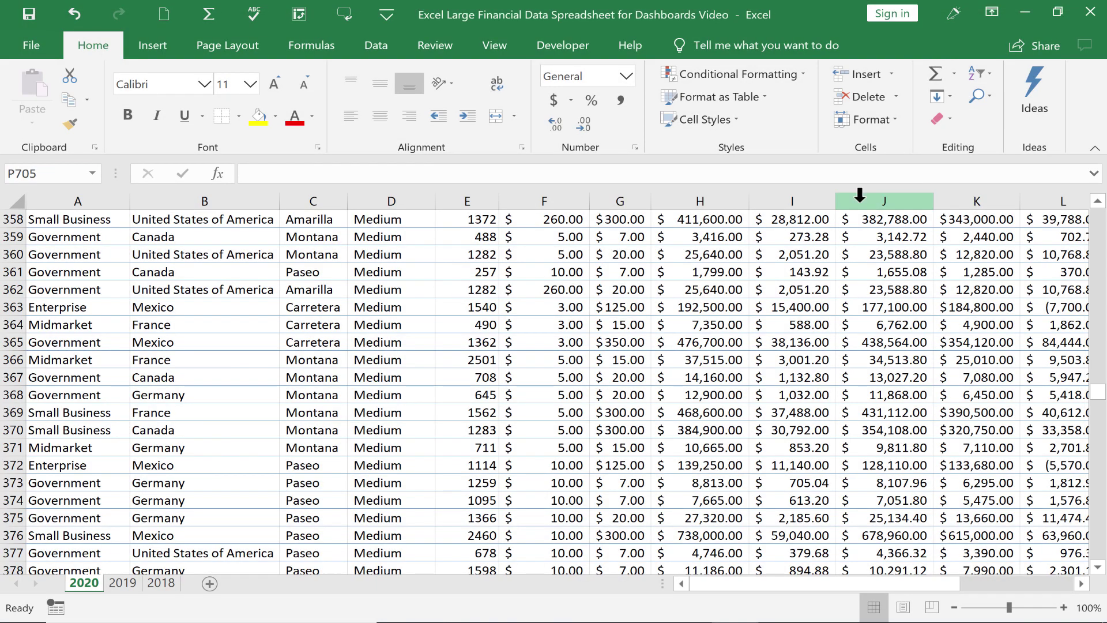
{"action": "left_click", "coordinate": [859, 196]}
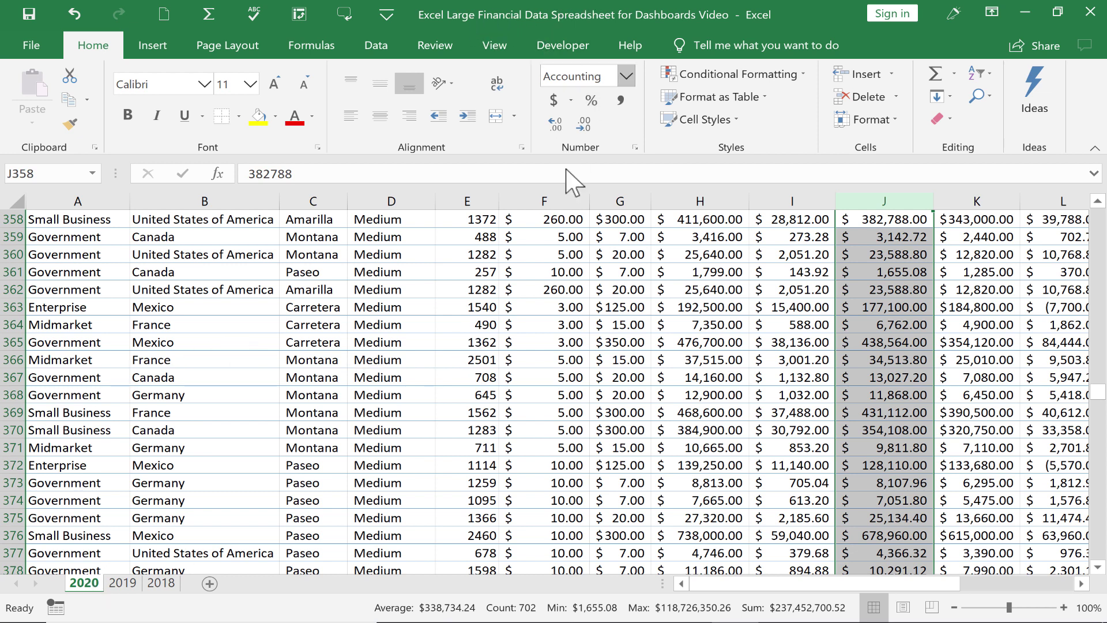
{"action": "left_click", "coordinate": [255, 358]}
{"action": "scroll", "coordinate": [393, 389], "scroll_direction": "down", "scroll_amount": 20}
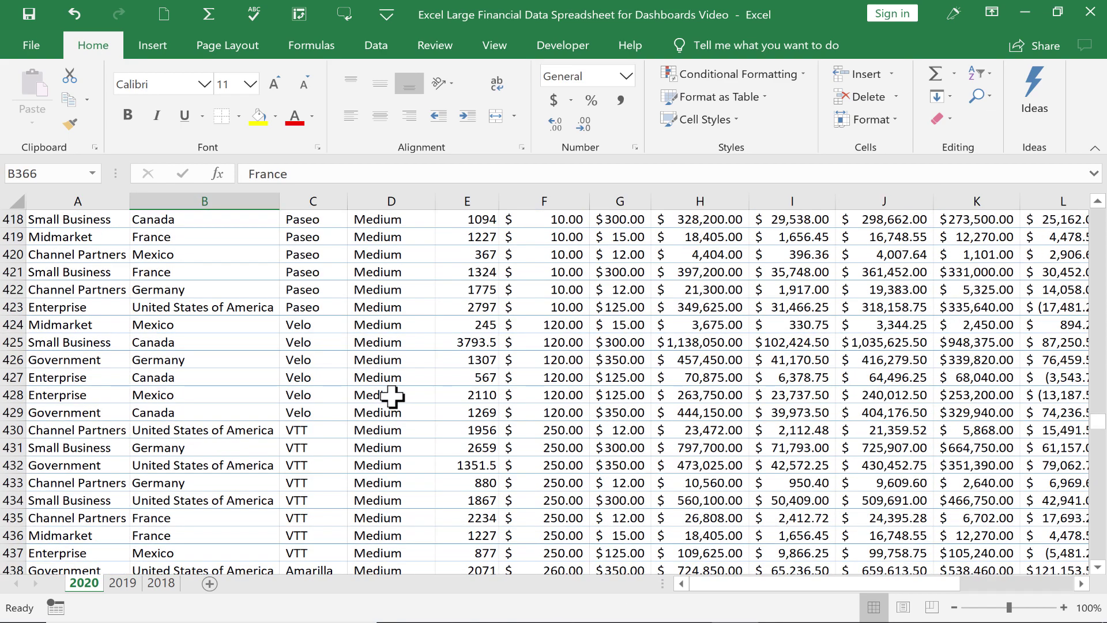
{"action": "scroll", "coordinate": [392, 396], "scroll_direction": "up", "scroll_amount": 20}
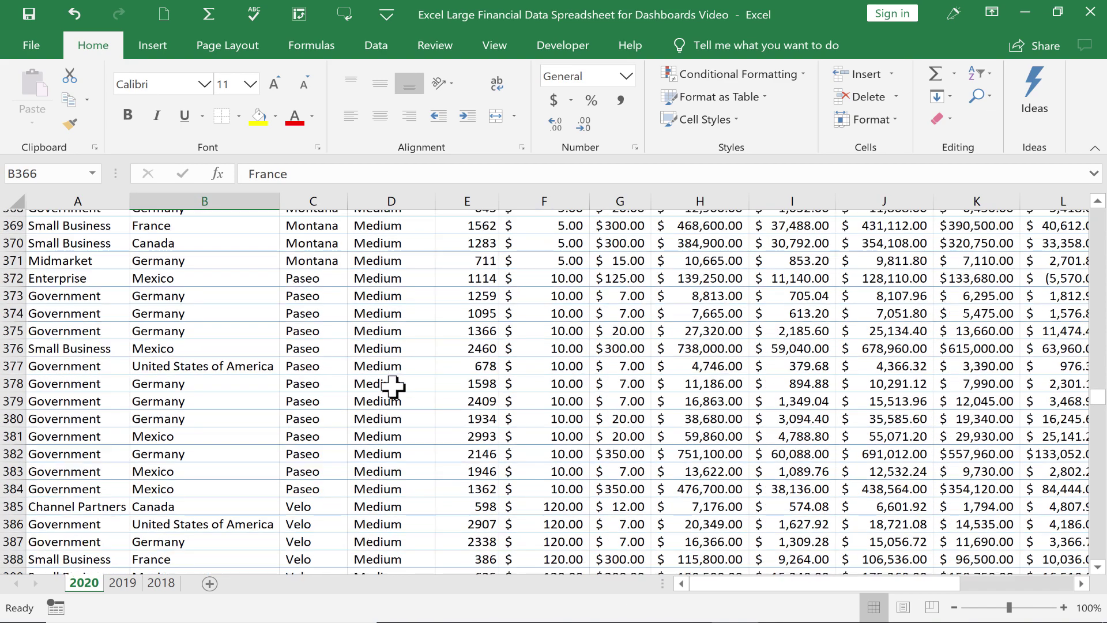
{"action": "scroll", "coordinate": [388, 369], "scroll_direction": "up", "scroll_amount": 20}
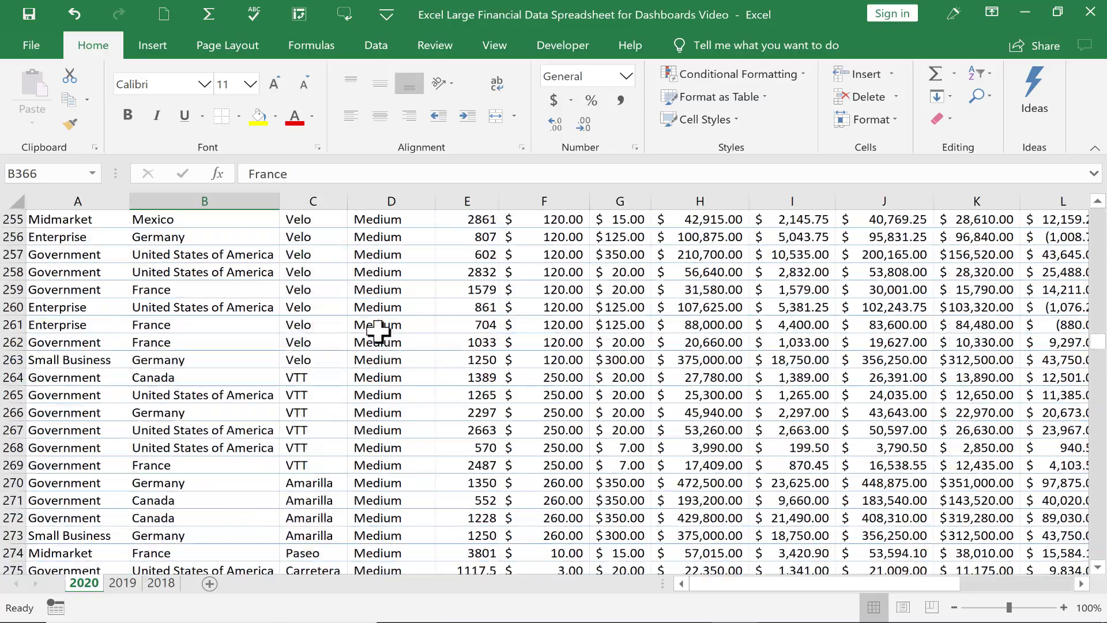
{"action": "scroll", "coordinate": [377, 331], "scroll_direction": "up", "scroll_amount": 16}
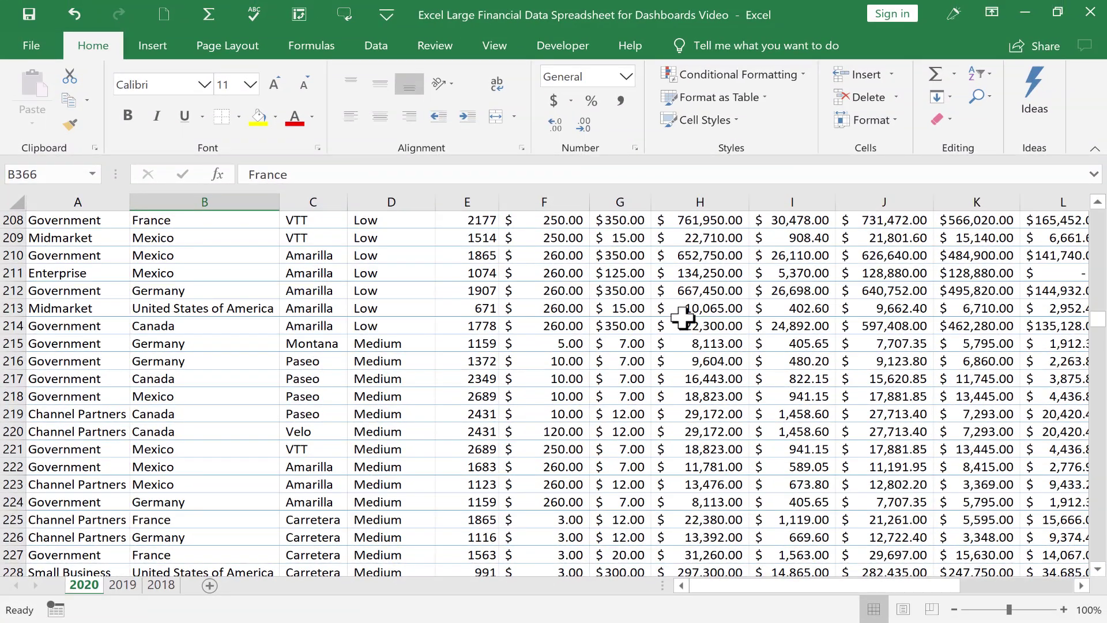
{"action": "scroll", "coordinate": [682, 316], "scroll_direction": "up", "scroll_amount": 20}
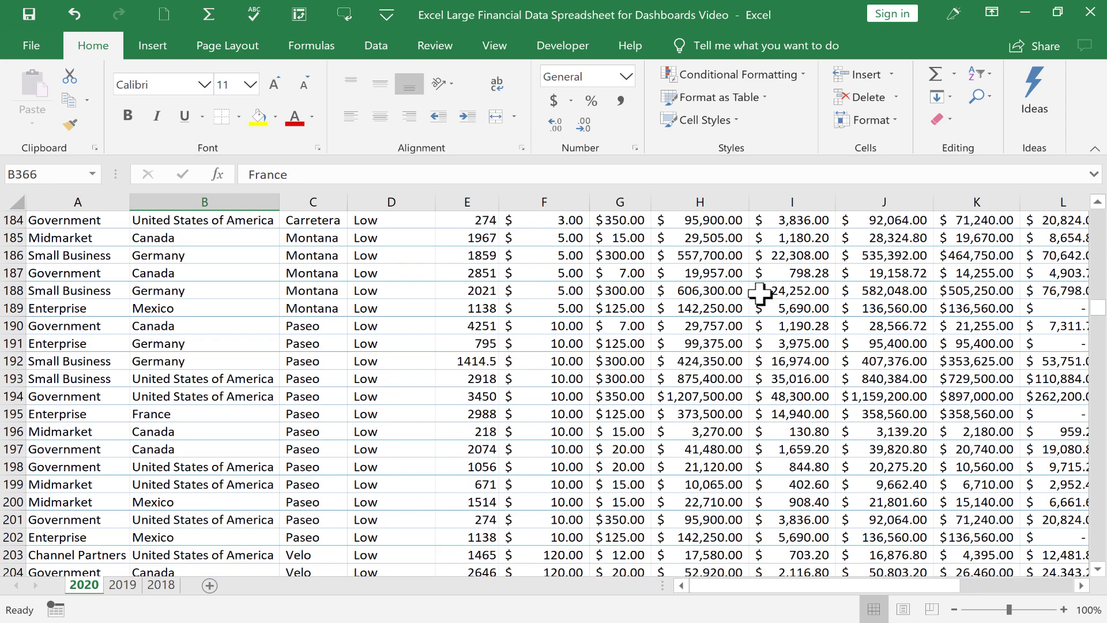
{"action": "scroll", "coordinate": [971, 294], "scroll_direction": "up", "scroll_amount": 20}
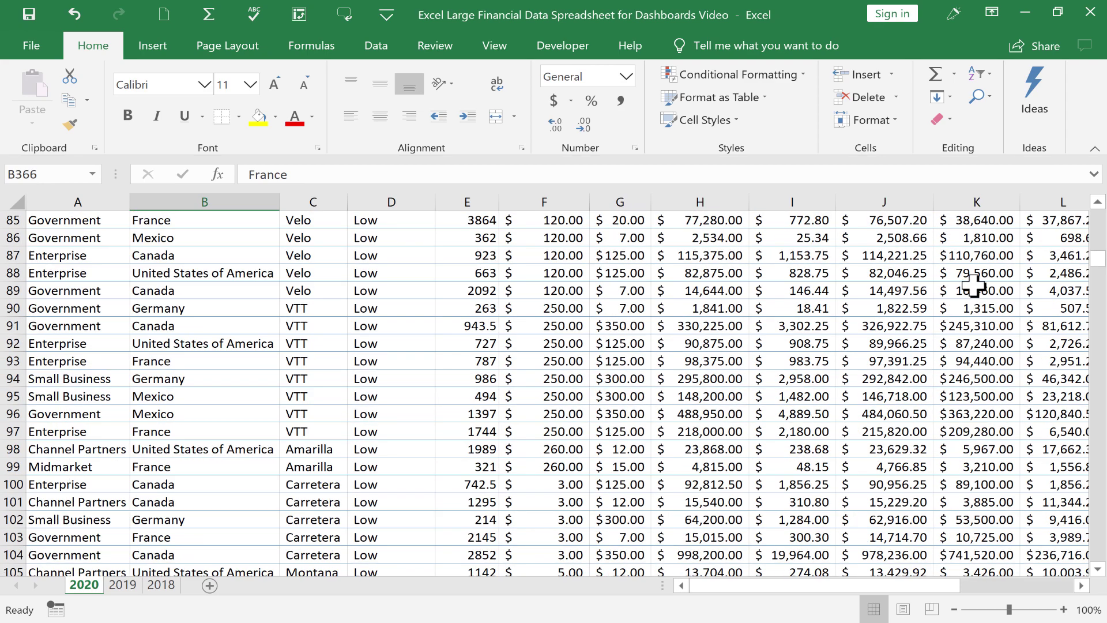
{"action": "scroll", "coordinate": [971, 283], "scroll_direction": "up", "scroll_amount": 12}
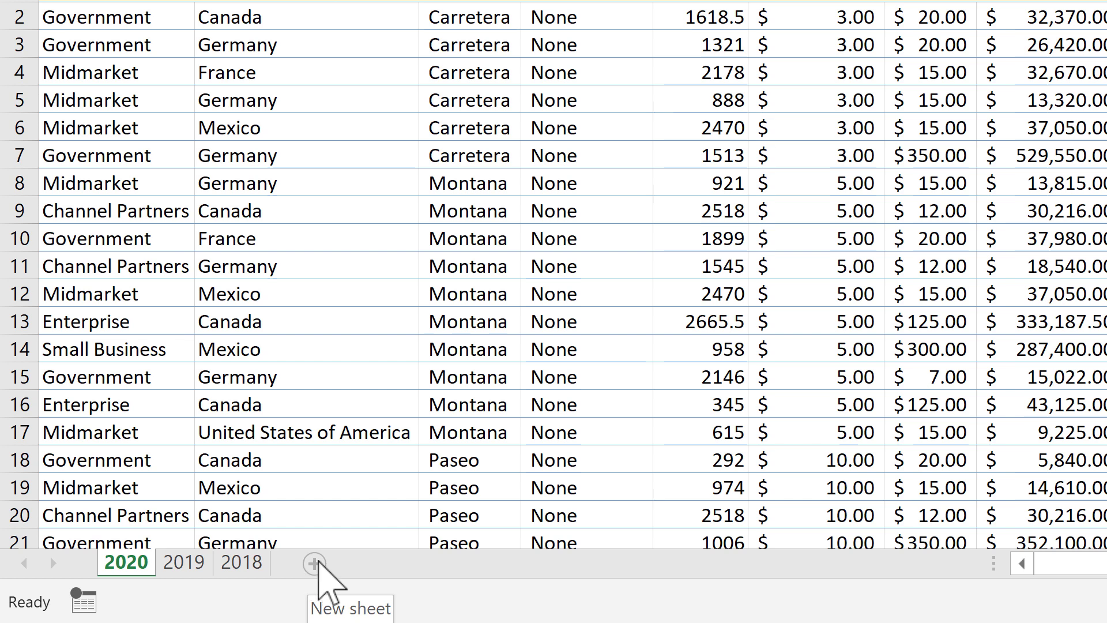
Add a new sheet named Dashboard and move it ahead of the 2020 sheet
{"action": "left_click", "coordinate": [314, 563]}
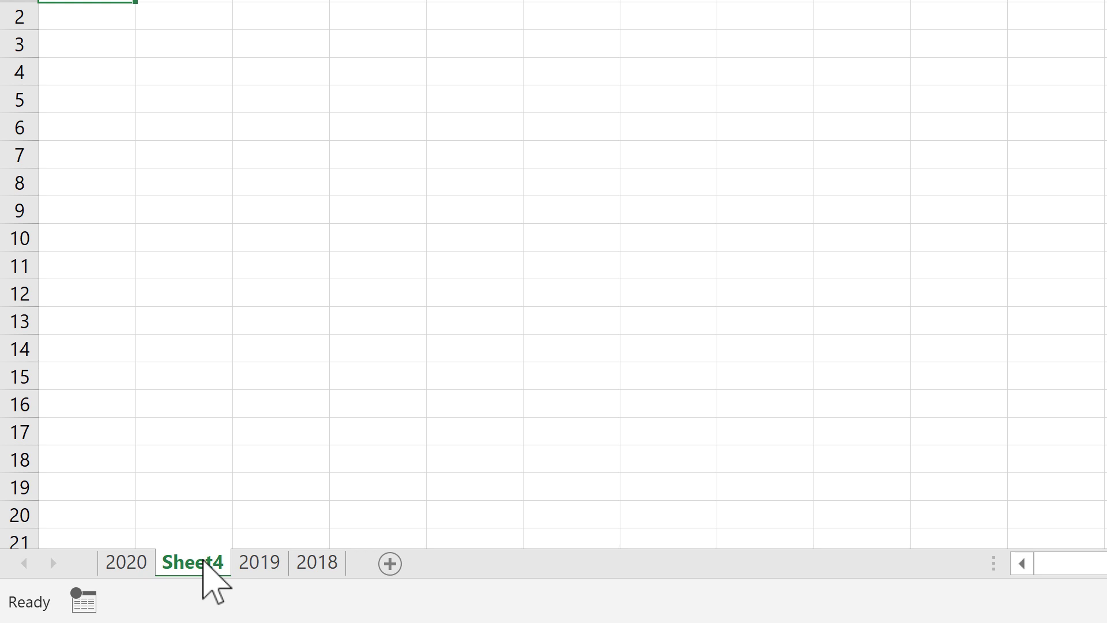
{"action": "double_click", "coordinate": [205, 560]}
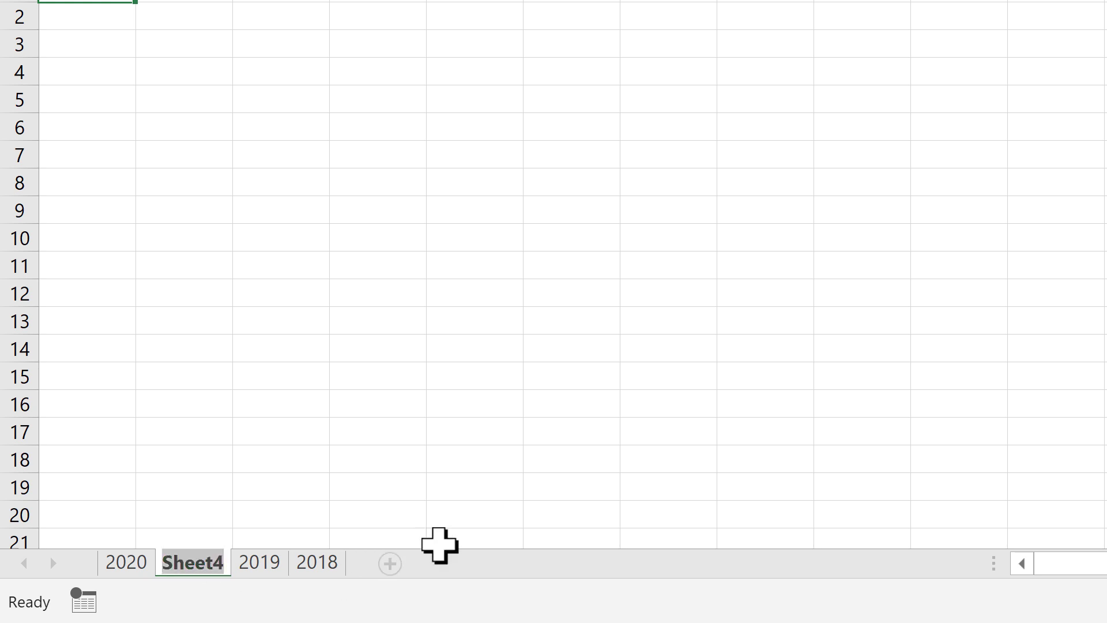
{"action": "type", "text": "Dashboard"}
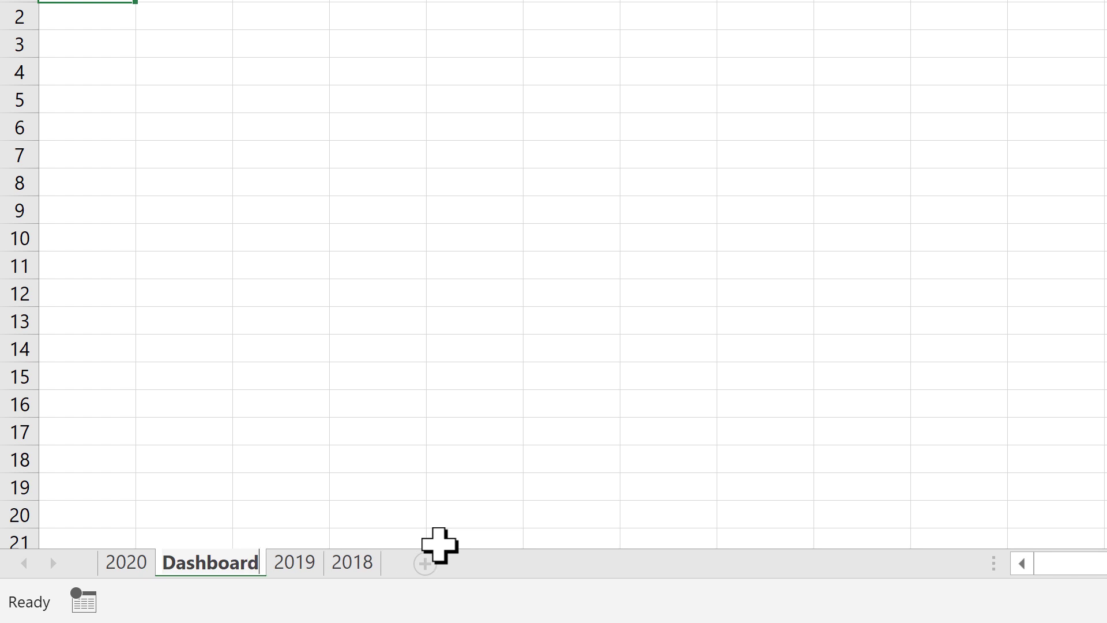
{"action": "key", "text": "Return"}
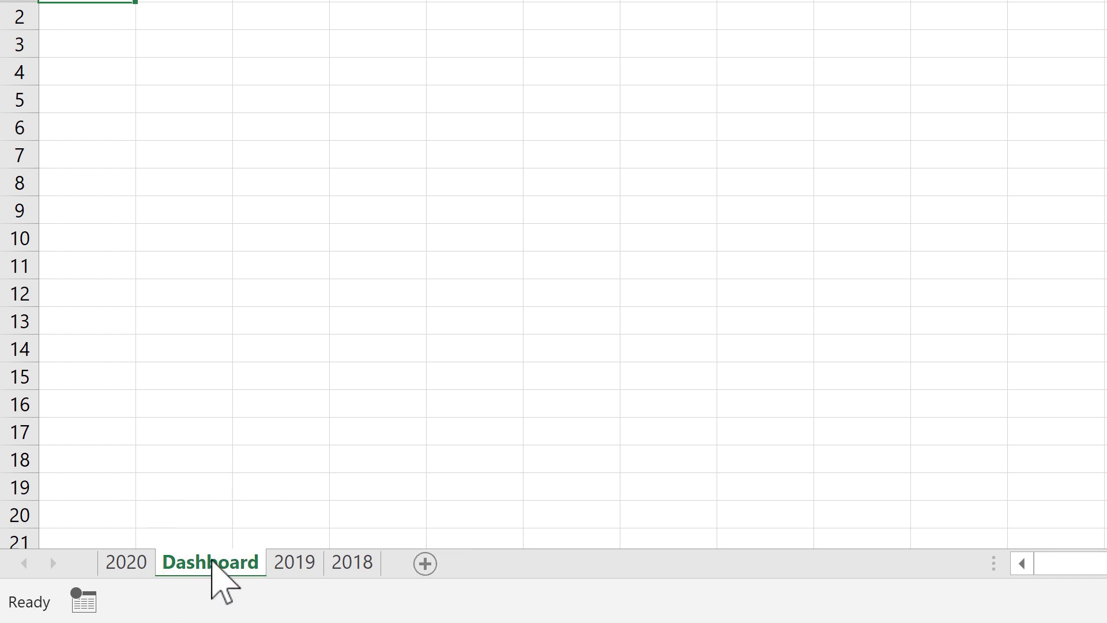
{"action": "left_click_drag", "start_coordinate": [252, 549], "coordinate": [113, 573]}
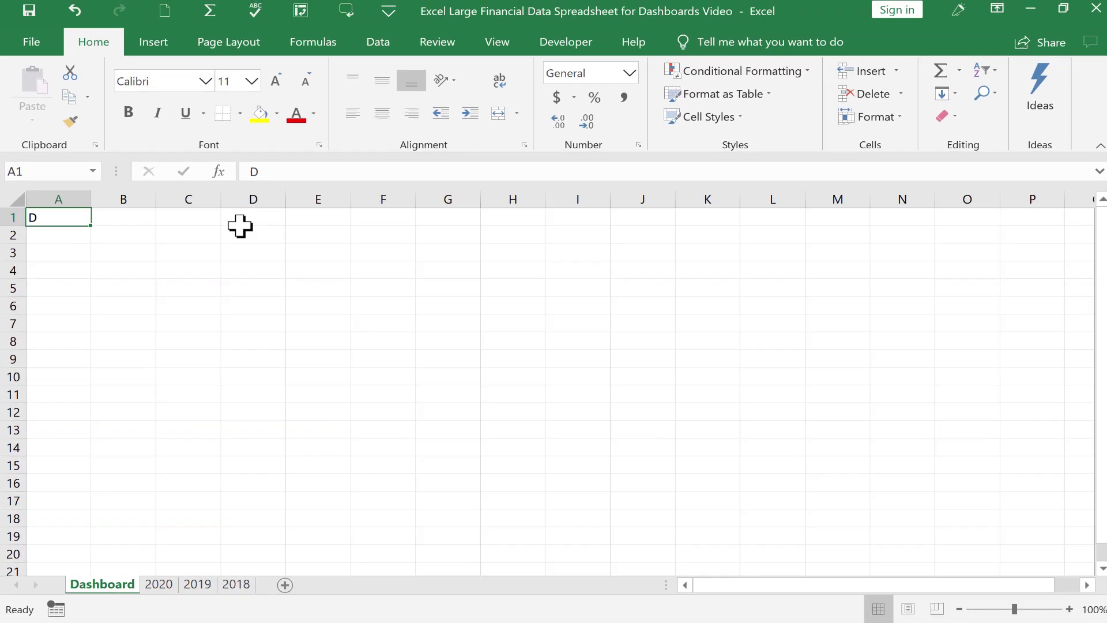
Undo the stray D typed into cell A1
{"action": "left_click", "coordinate": [110, 112]}
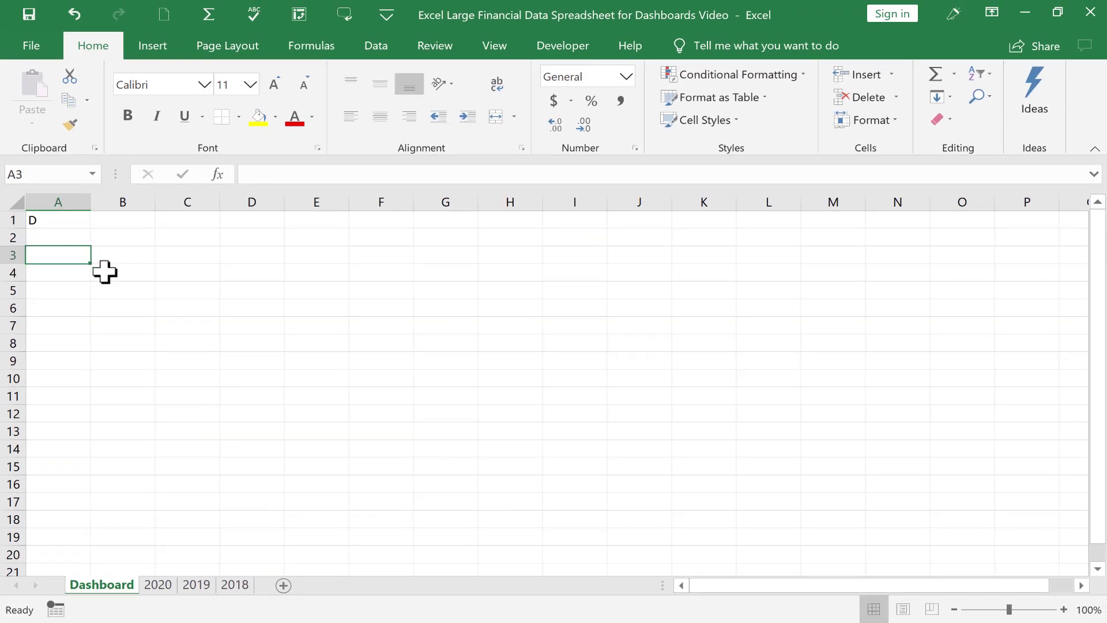
{"action": "key", "text": "ctrl+z"}
{"action": "left_click", "coordinate": [210, 270]}
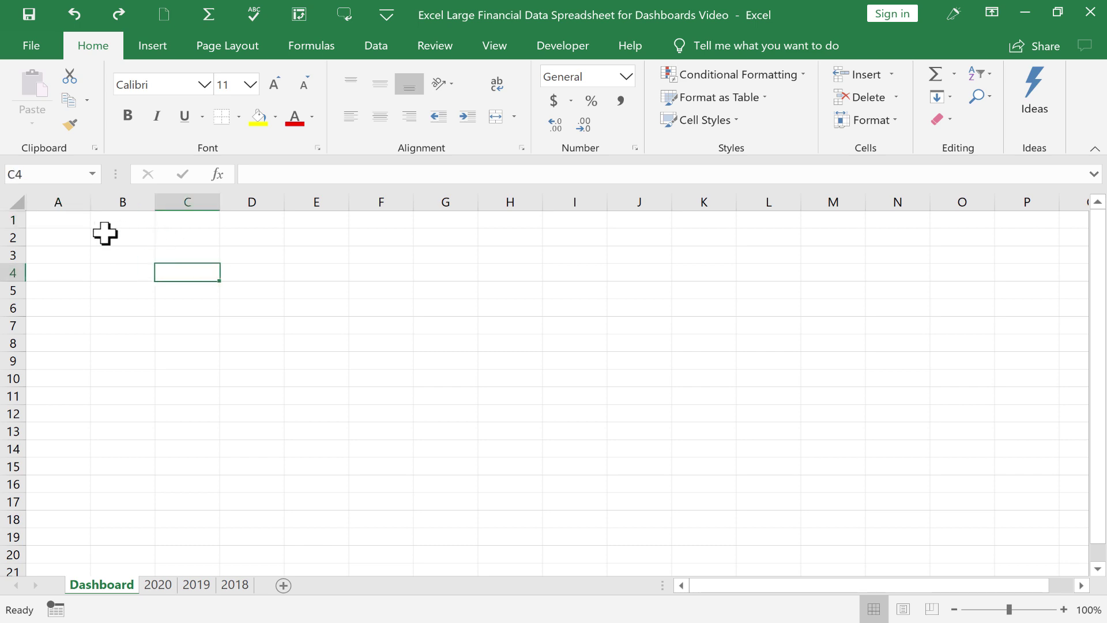
Mark out candidate box areas such as B2:D8 and F3:I10, ending on B3
{"action": "left_click_drag", "start_coordinate": [106, 235], "coordinate": [260, 342]}
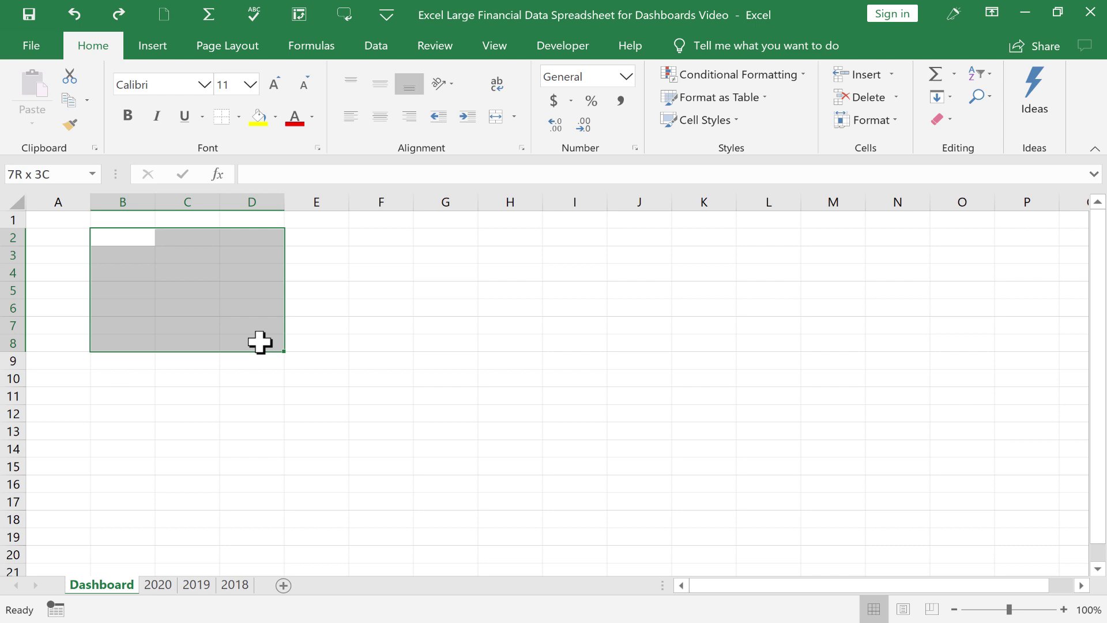
{"action": "left_click_drag", "start_coordinate": [385, 251], "coordinate": [556, 379]}
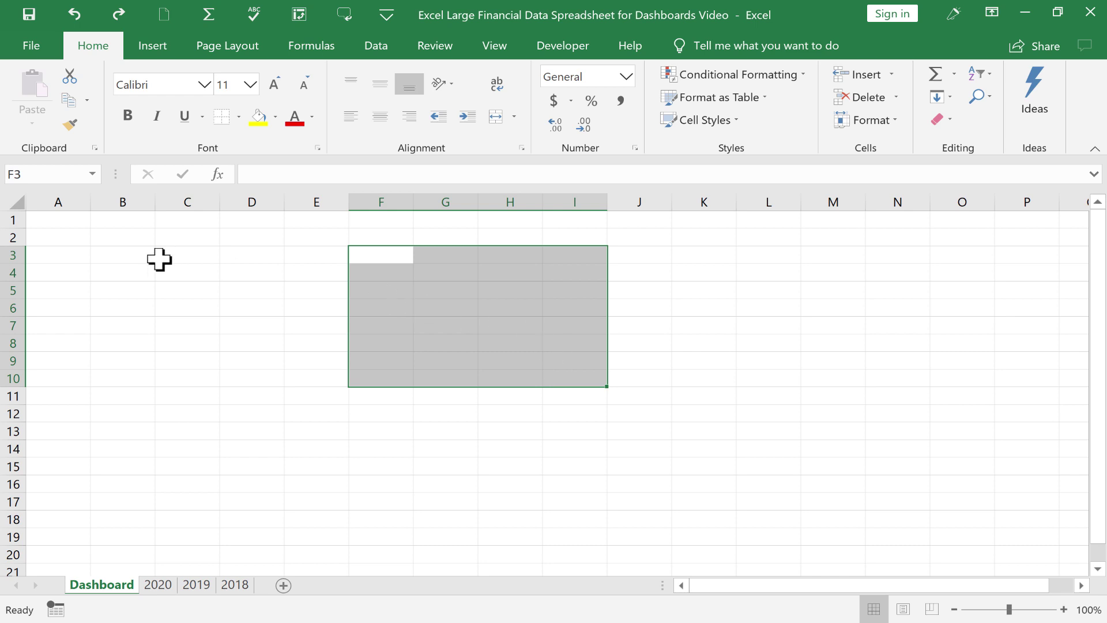
{"action": "left_click_drag", "start_coordinate": [68, 274], "coordinate": [315, 405]}
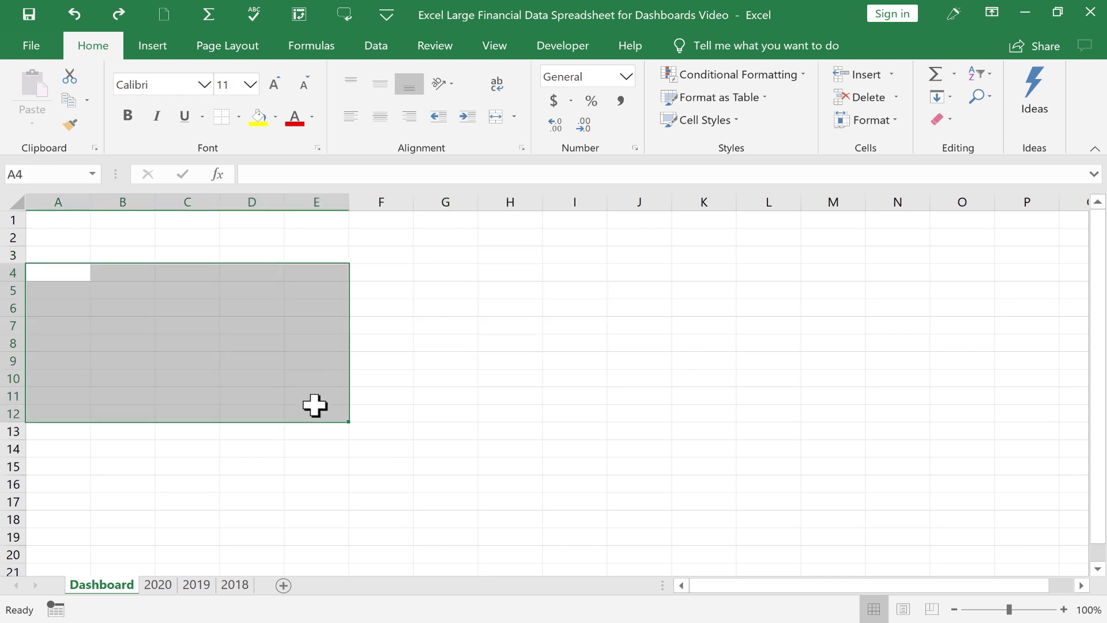
{"action": "left_click", "coordinate": [122, 254]}
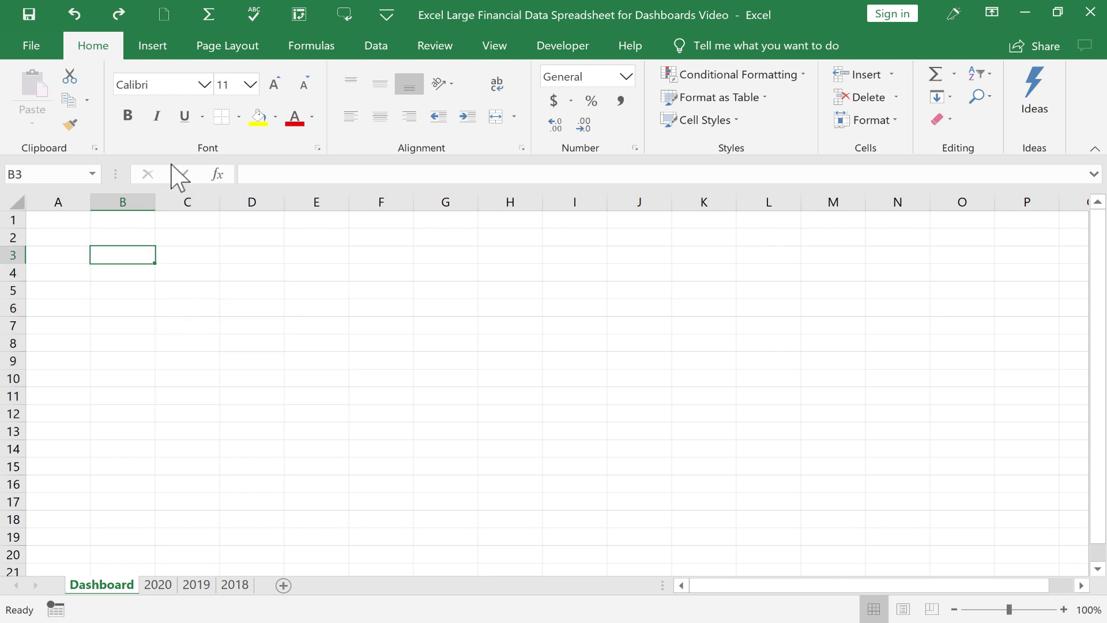
Choose the Rounded Rectangle shape from Insert > Illustrations > Shapes
{"action": "left_click", "coordinate": [151, 46]}
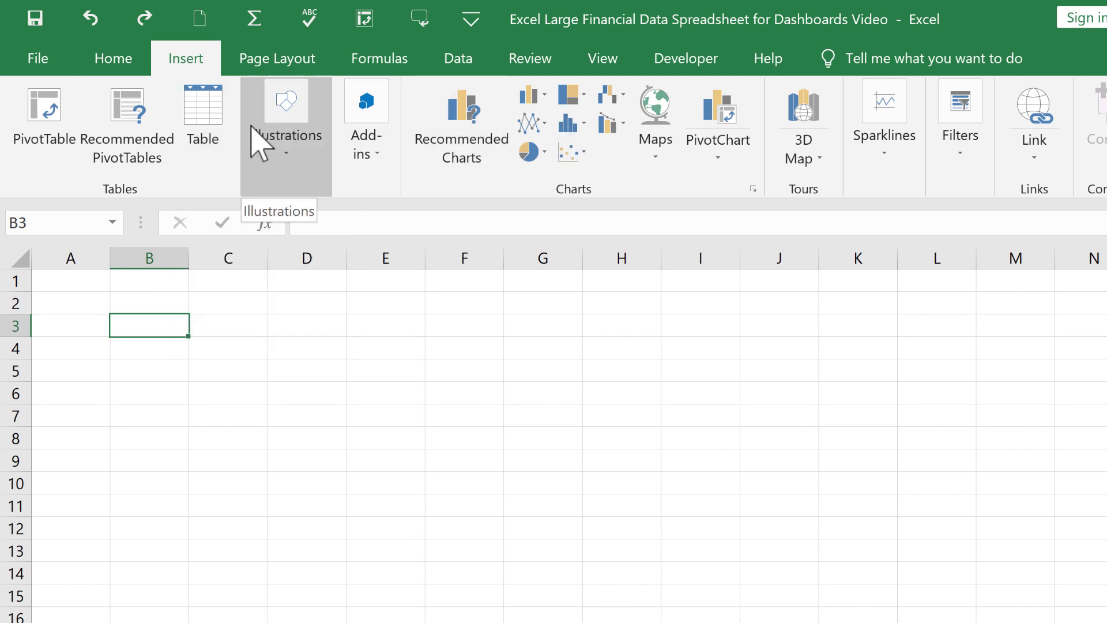
{"action": "left_click", "coordinate": [293, 157]}
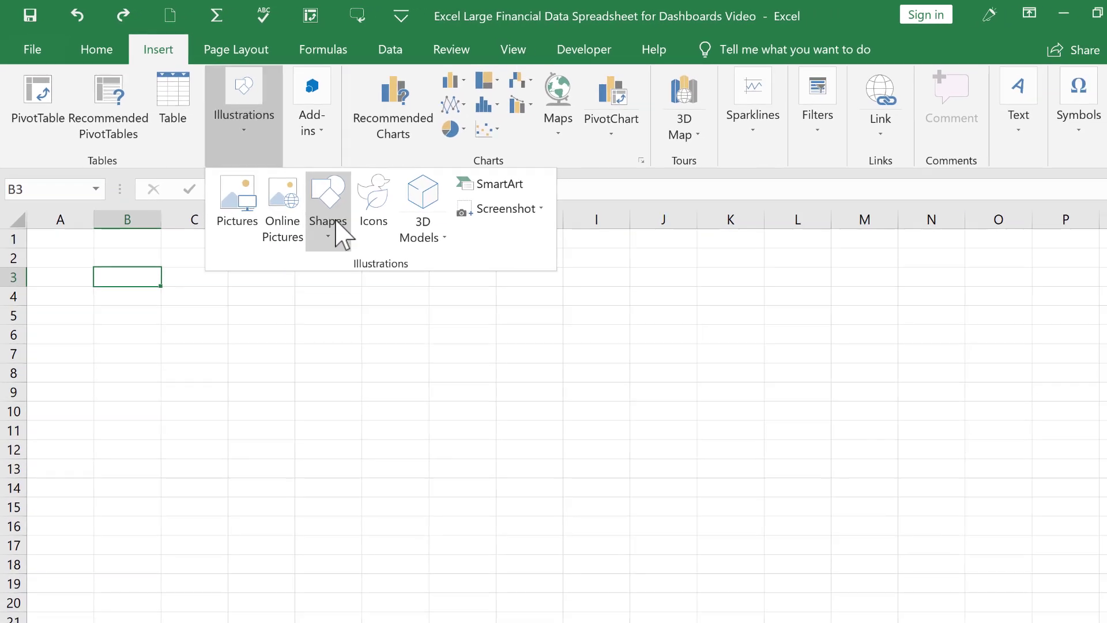
{"action": "left_click", "coordinate": [335, 233]}
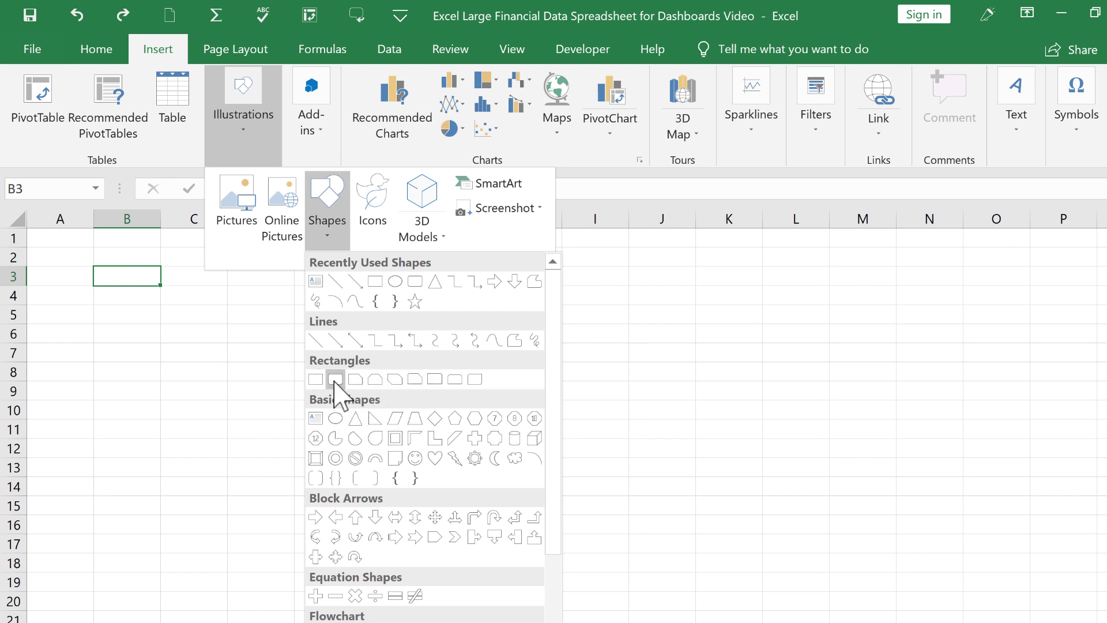
{"action": "left_click", "coordinate": [334, 380]}
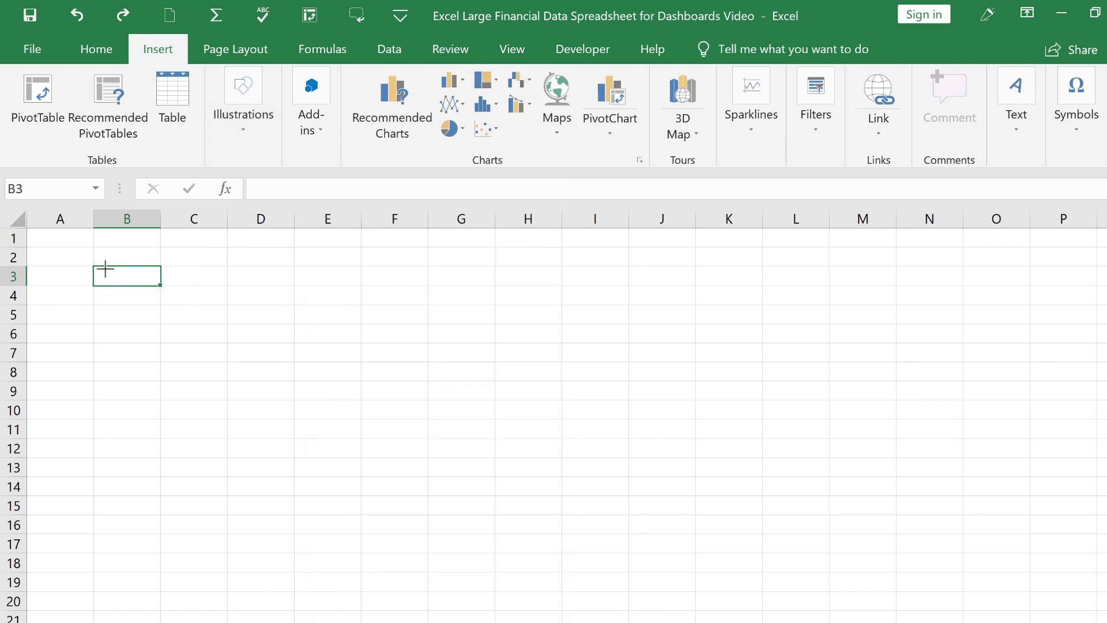
Draw a rounded rectangle, move it to about B4:D8 and type test text into it
{"action": "mouse_move", "coordinate": [103, 257]}
{"action": "left_mouse_down"}
{"action": "mouse_move", "coordinate": [156, 346]}
{"action": "mouse_move", "coordinate": [257, 360]}
{"action": "mouse_move", "coordinate": [271, 345]}
{"action": "left_mouse_up"}
{"action": "left_click_drag", "start_coordinate": [201, 324], "coordinate": [184, 352]}
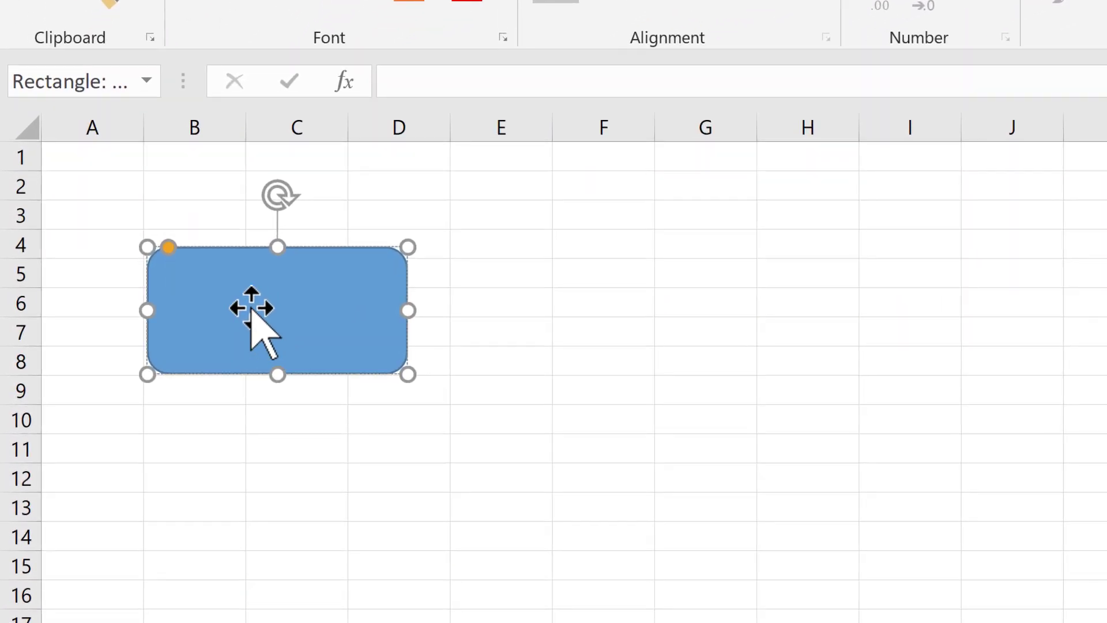
{"action": "type", "text": "asdfasdfasdf"}
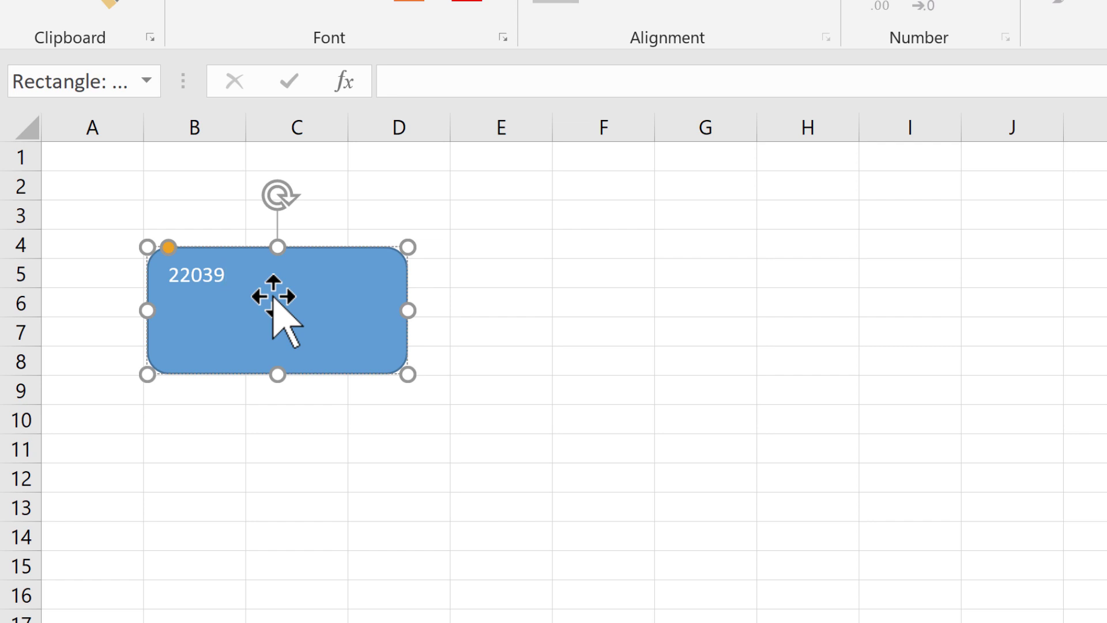
{"action": "key", "text": "Escape"}
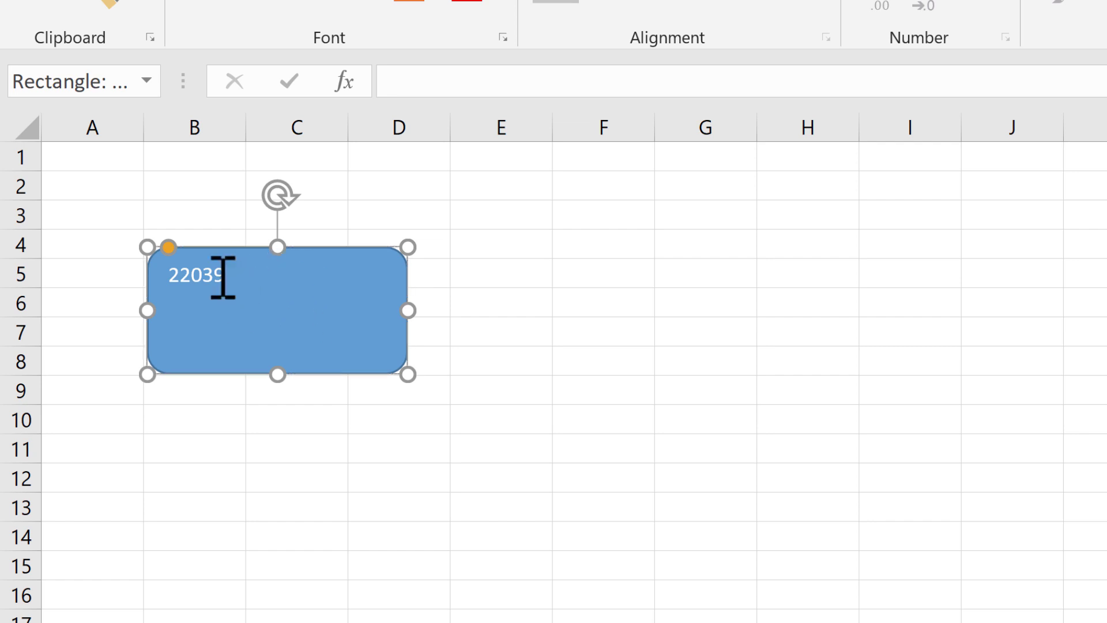
Delete the number 22039 from the box and leave the empty box selected
{"action": "double_click", "coordinate": [222, 276]}
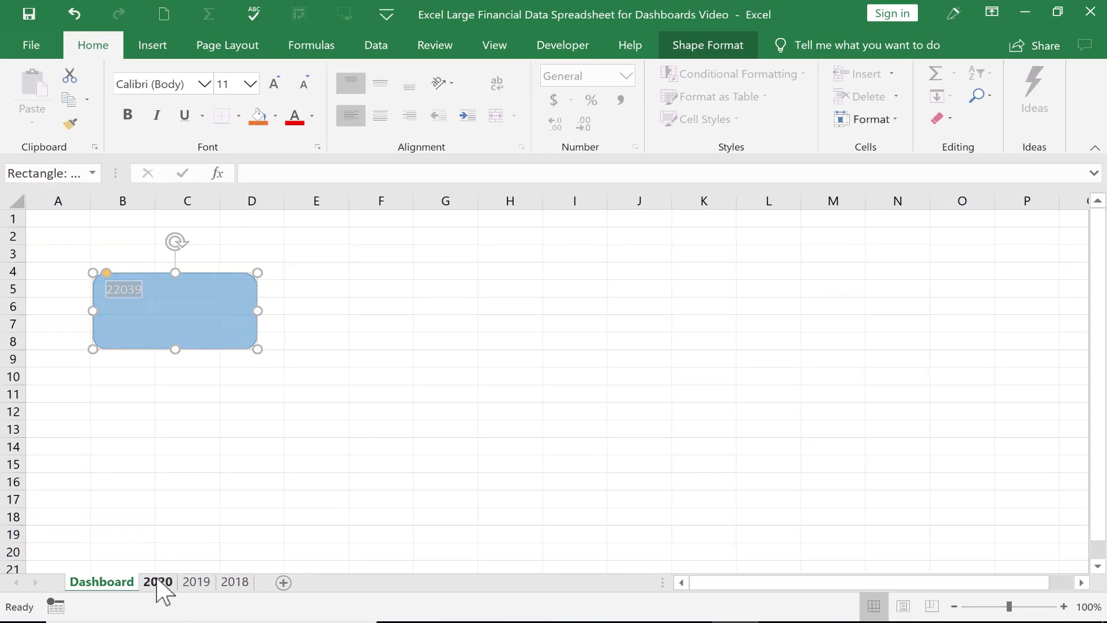
{"action": "left_click", "coordinate": [159, 582]}
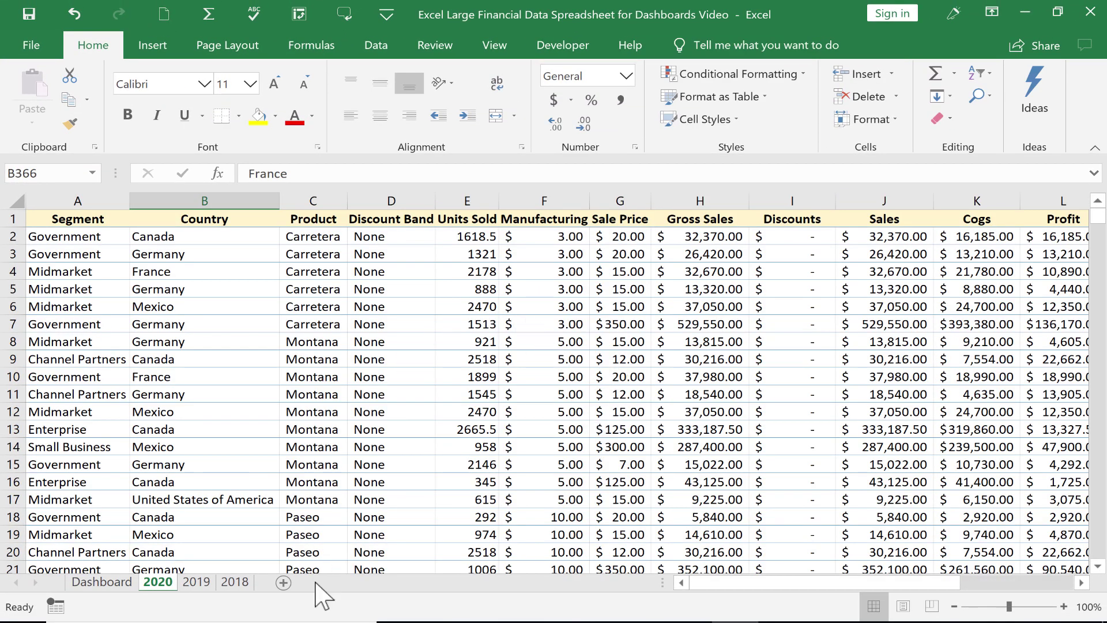
{"action": "left_click", "coordinate": [102, 582]}
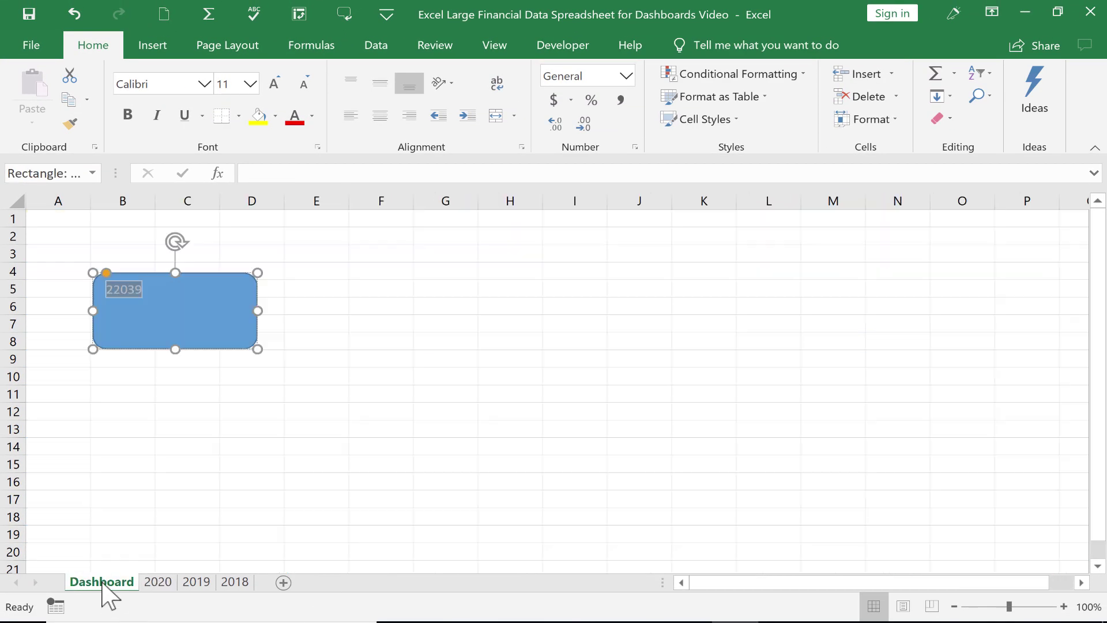
{"action": "left_click", "coordinate": [193, 340]}
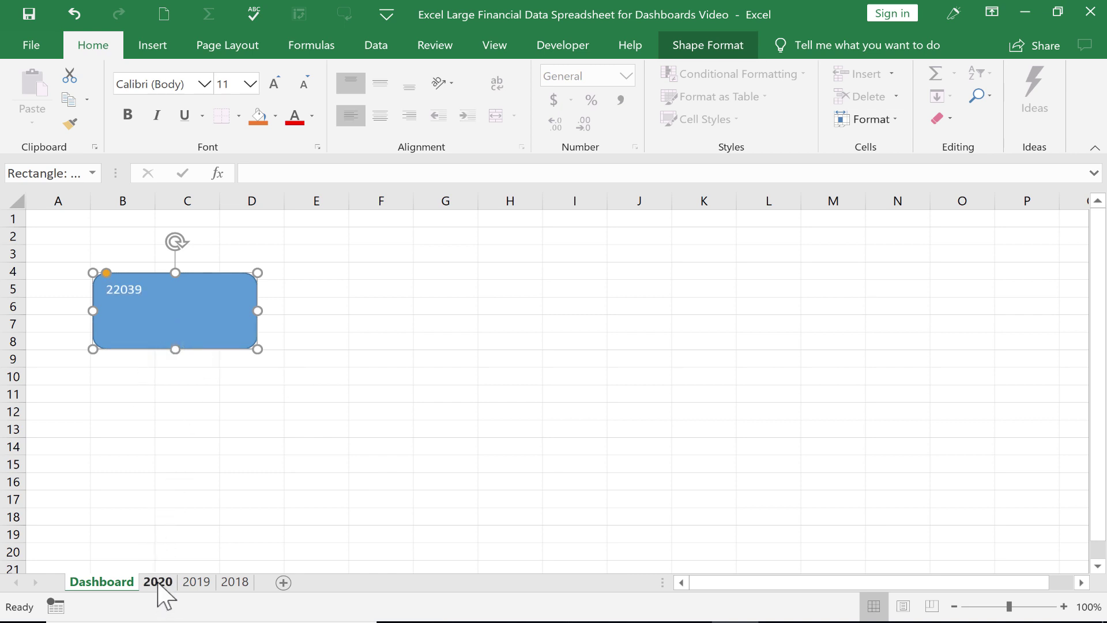
{"action": "double_click", "coordinate": [133, 293]}
{"action": "key", "text": "Delete"}
{"action": "key", "text": "Escape"}
{"action": "key", "text": "Escape"}
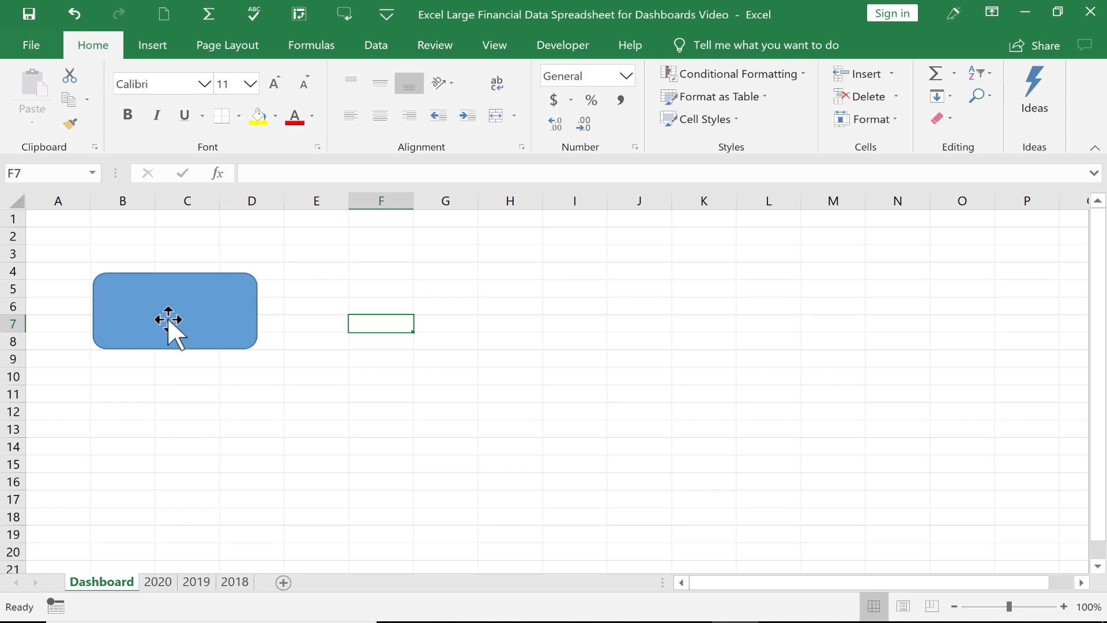
{"action": "left_click", "coordinate": [167, 317]}
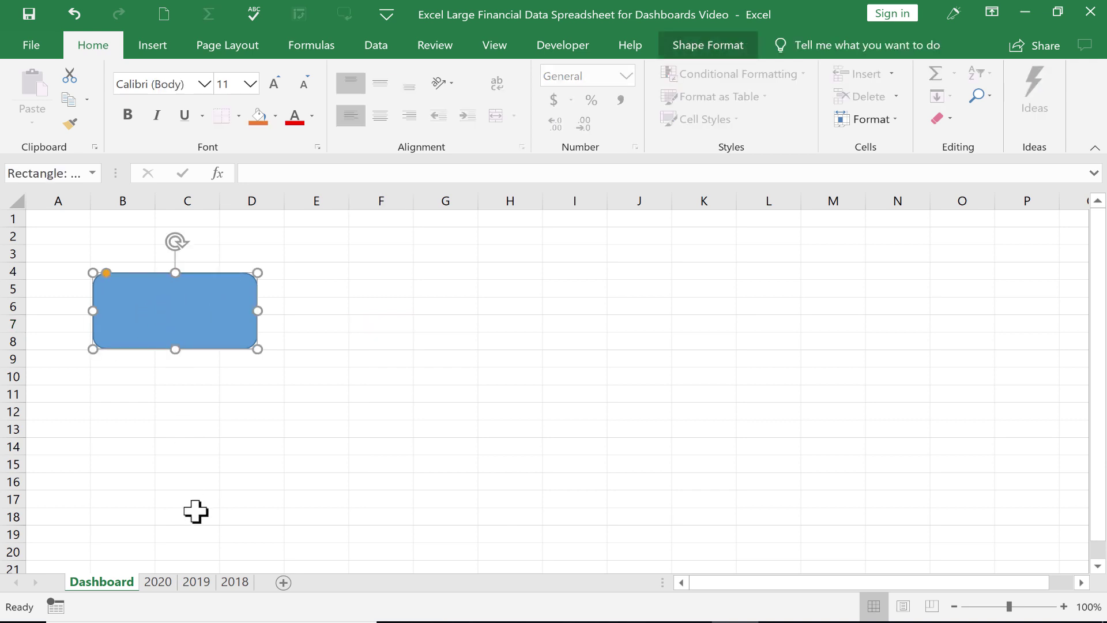
Start the box's formula referencing the 2020 sheet's Gross Sales total in column H
{"action": "left_click", "coordinate": [158, 582]}
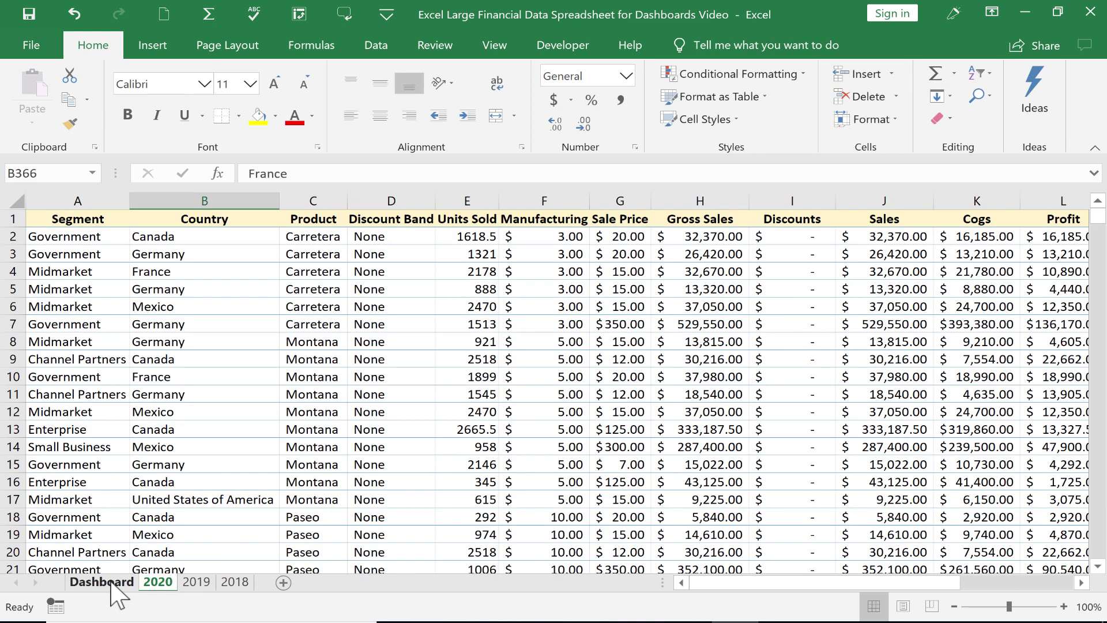
{"action": "left_click", "coordinate": [111, 582]}
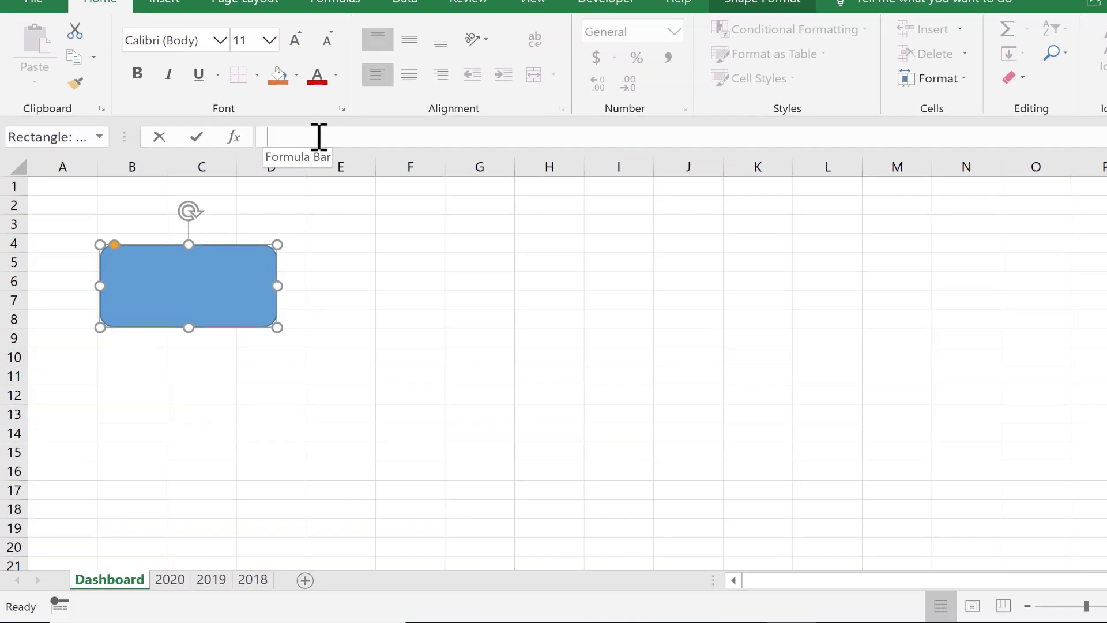
{"action": "left_click", "coordinate": [296, 173]}
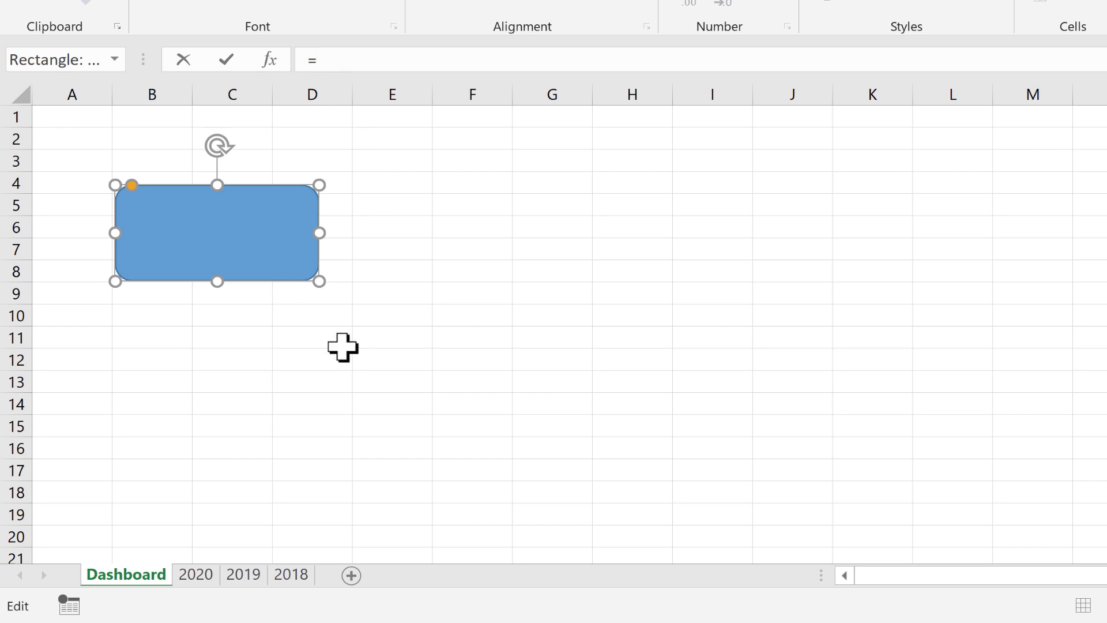
{"action": "left_click", "coordinate": [196, 574]}
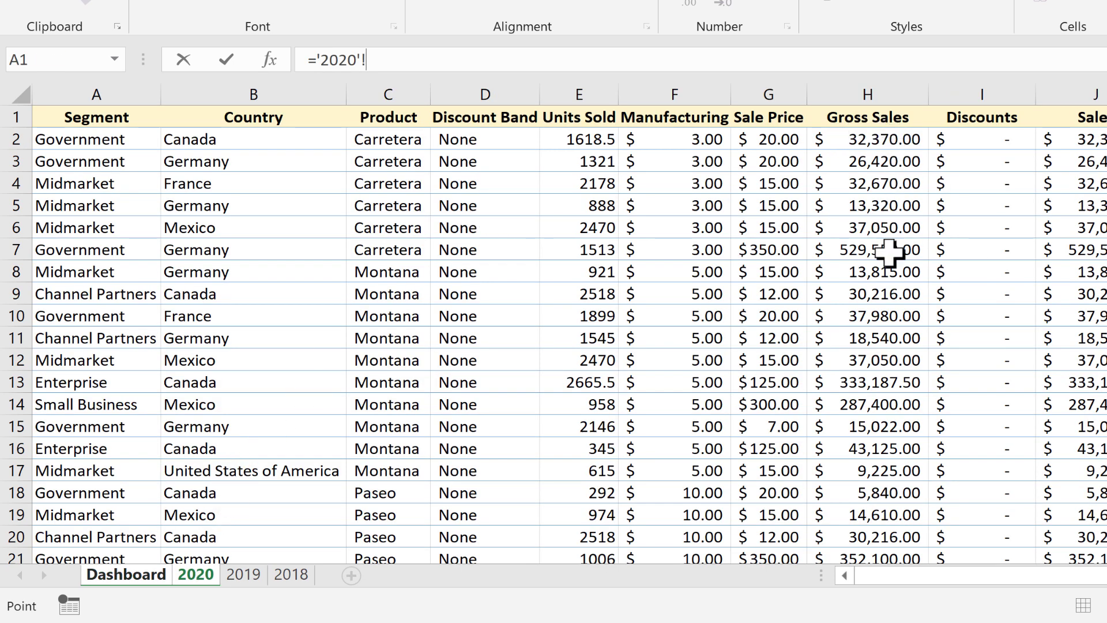
{"action": "scroll", "coordinate": [889, 252], "scroll_direction": "down", "scroll_amount": 13}
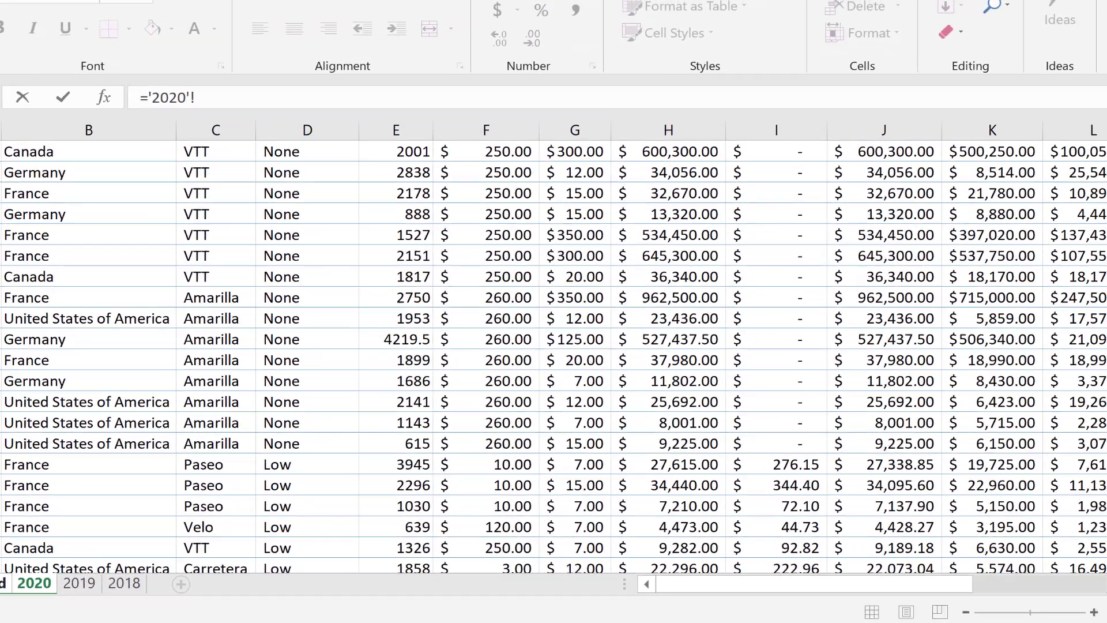
{"action": "left_click_drag", "start_coordinate": [1096, 190], "coordinate": [1088, 103]}
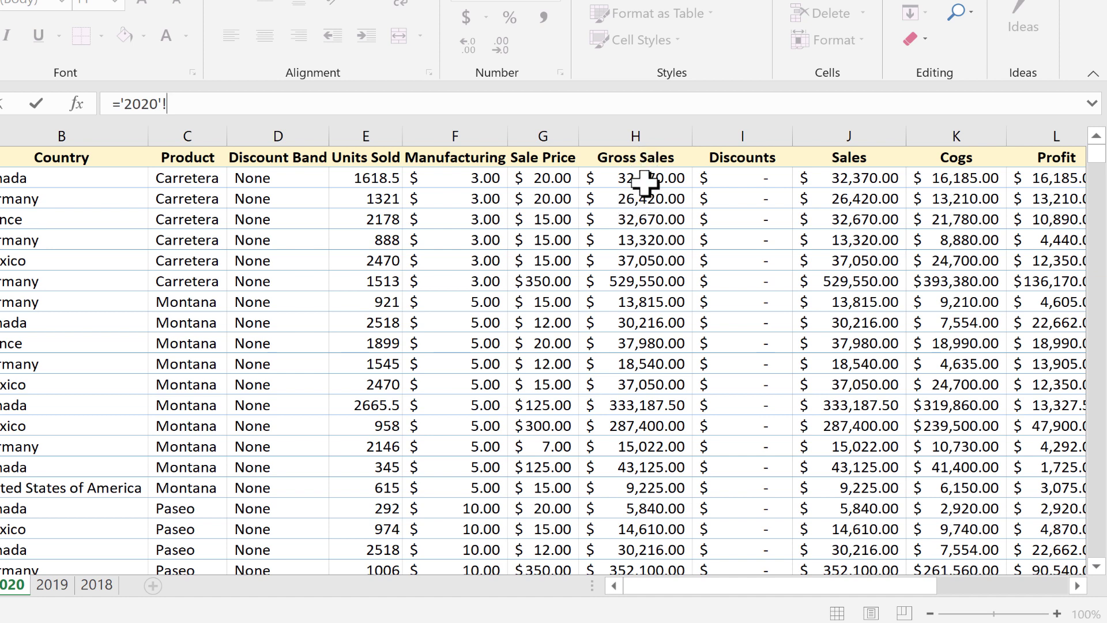
{"action": "left_click", "coordinate": [643, 156]}
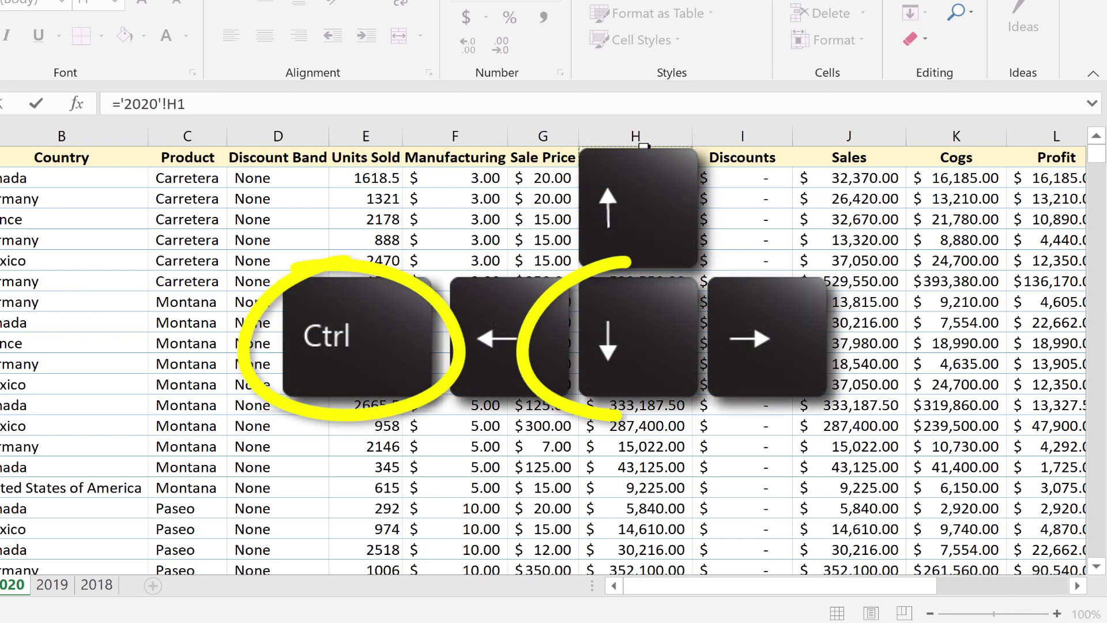
{"action": "key", "text": "ctrl+Down"}
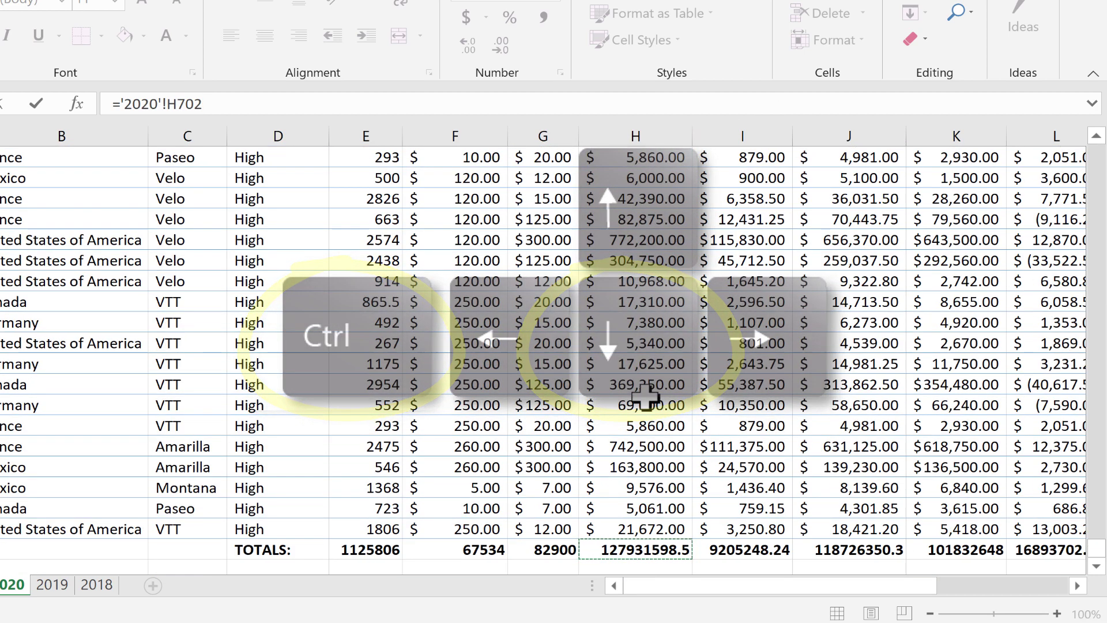
{"action": "scroll", "coordinate": [647, 411], "scroll_direction": "down", "scroll_amount": 1}
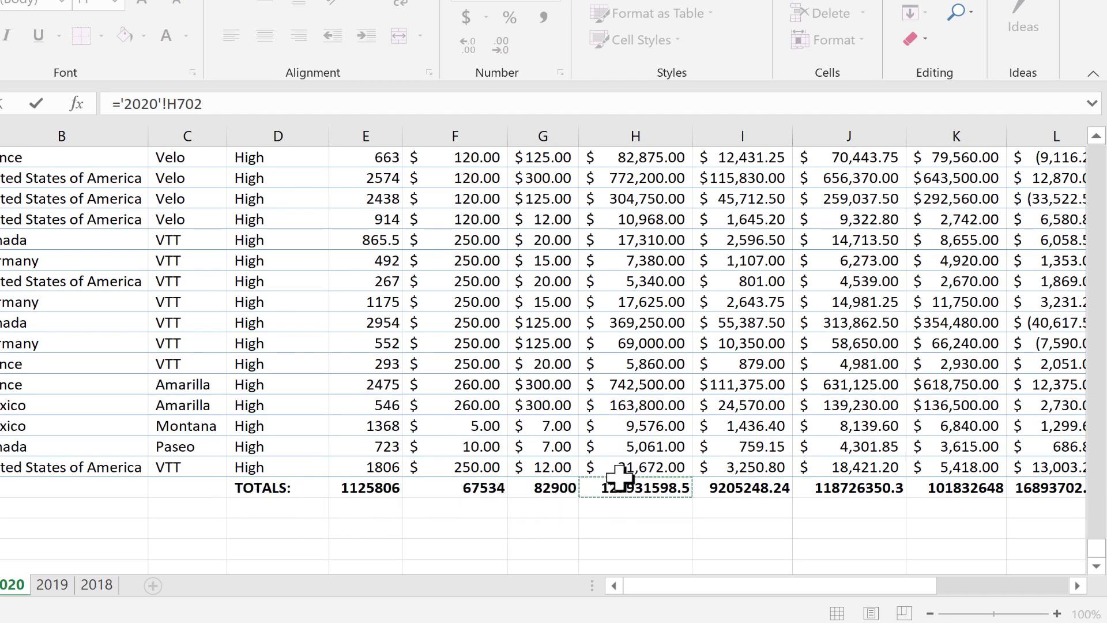
{"action": "left_click", "coordinate": [660, 507]}
Commit the formula ='2020'!H702 so the box shows 127931598.5
{"action": "left_click", "coordinate": [656, 488]}
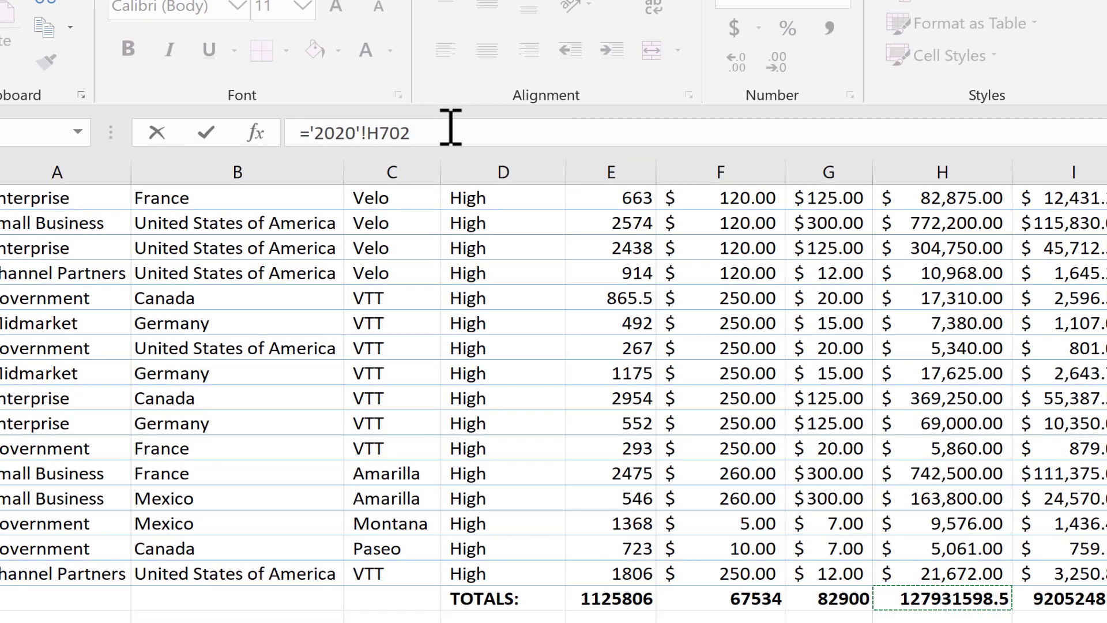
{"action": "left_click", "coordinate": [451, 127]}
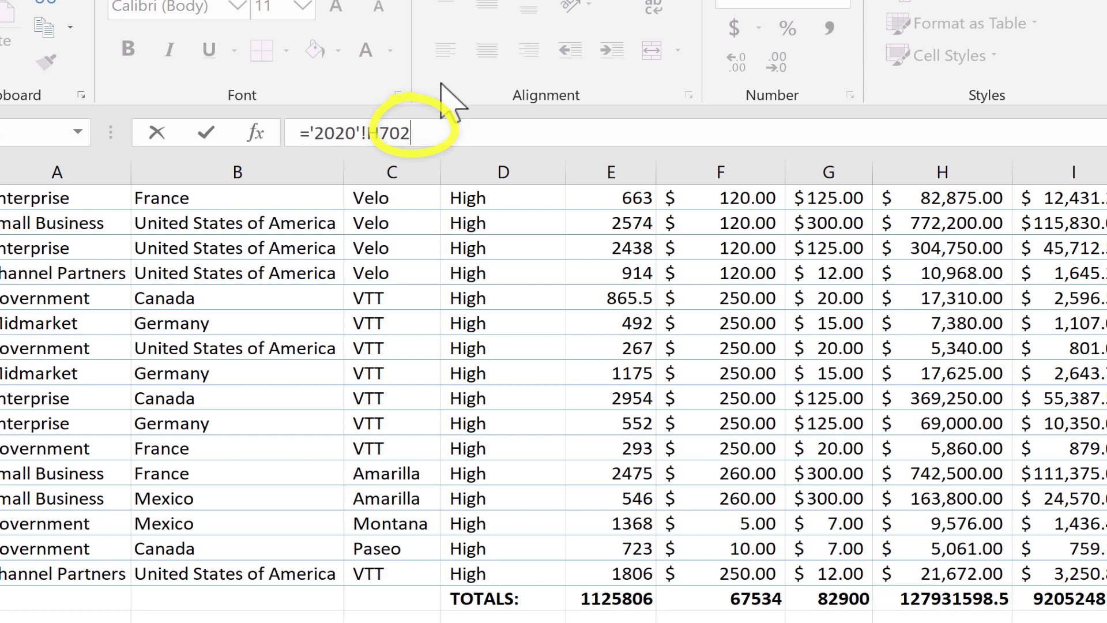
{"action": "key", "text": "Return"}
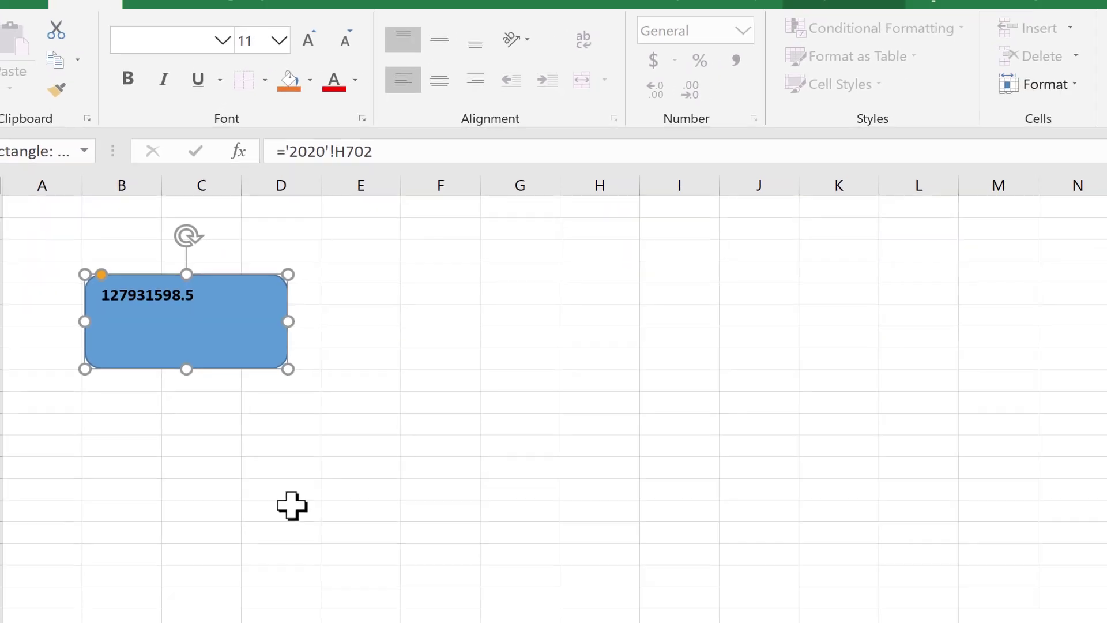
Compare the box with the 2020 TOTALS row, then return to the Dashboard sheet
{"action": "left_click", "coordinate": [158, 583]}
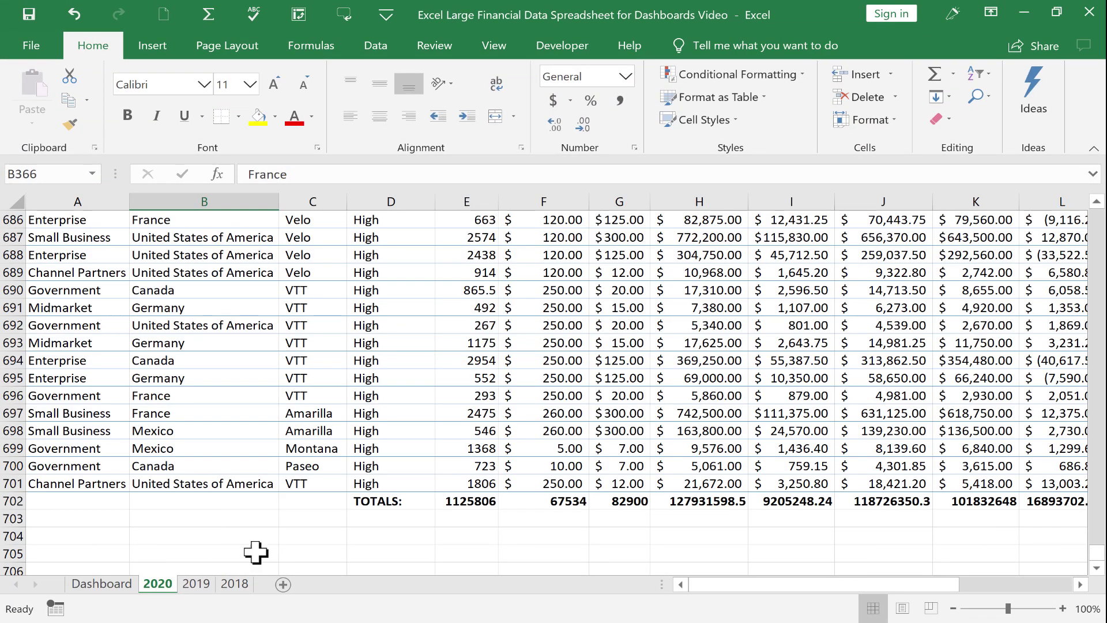
{"action": "left_click", "coordinate": [107, 584]}
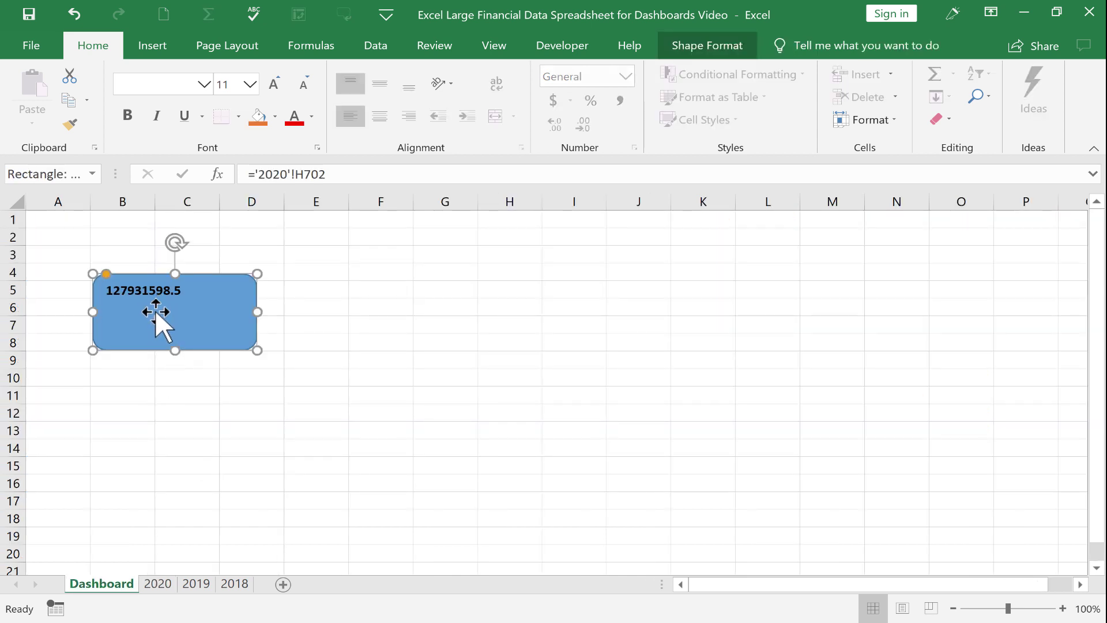
{"action": "left_click", "coordinate": [159, 584]}
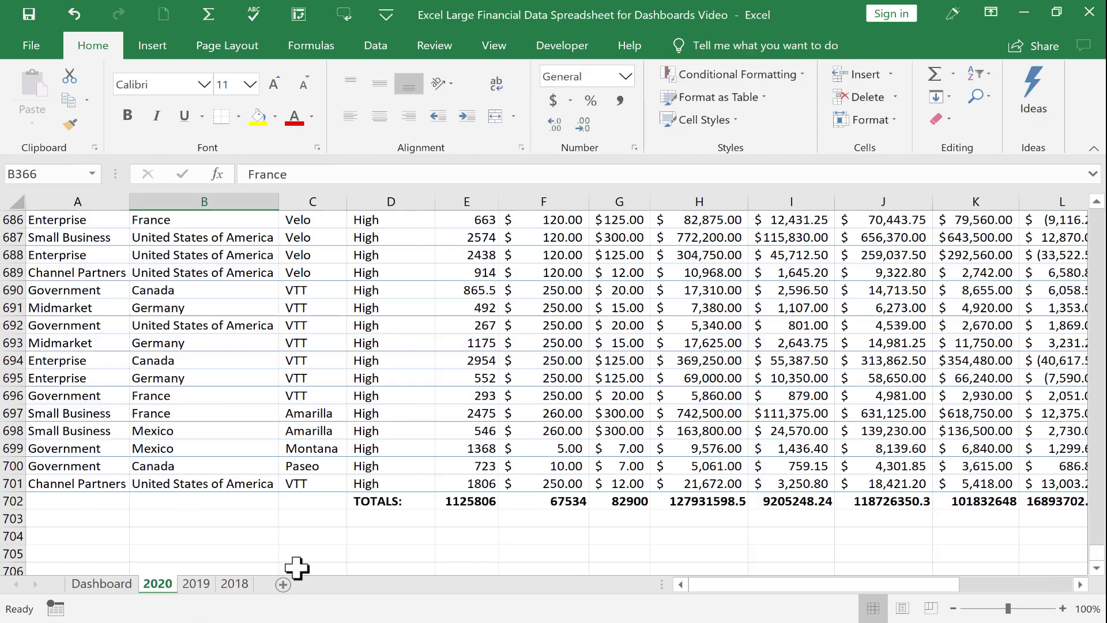
{"action": "left_click", "coordinate": [727, 505]}
{"action": "key", "text": "Return"}
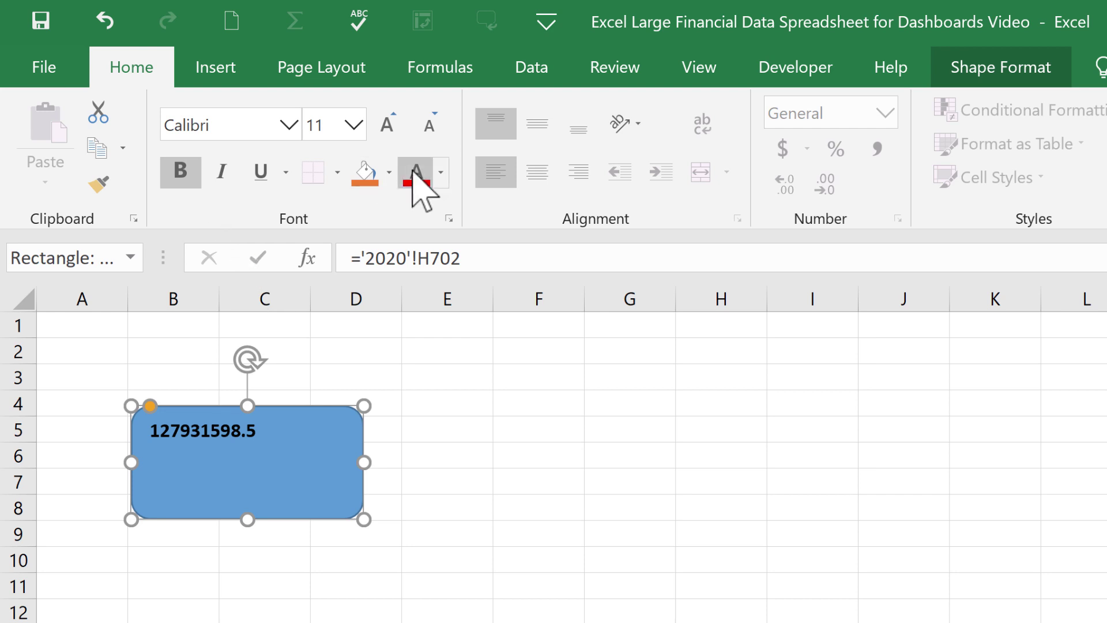
Set the box's number to 18 pt, centred and middle-aligned
{"action": "left_click", "coordinate": [353, 126]}
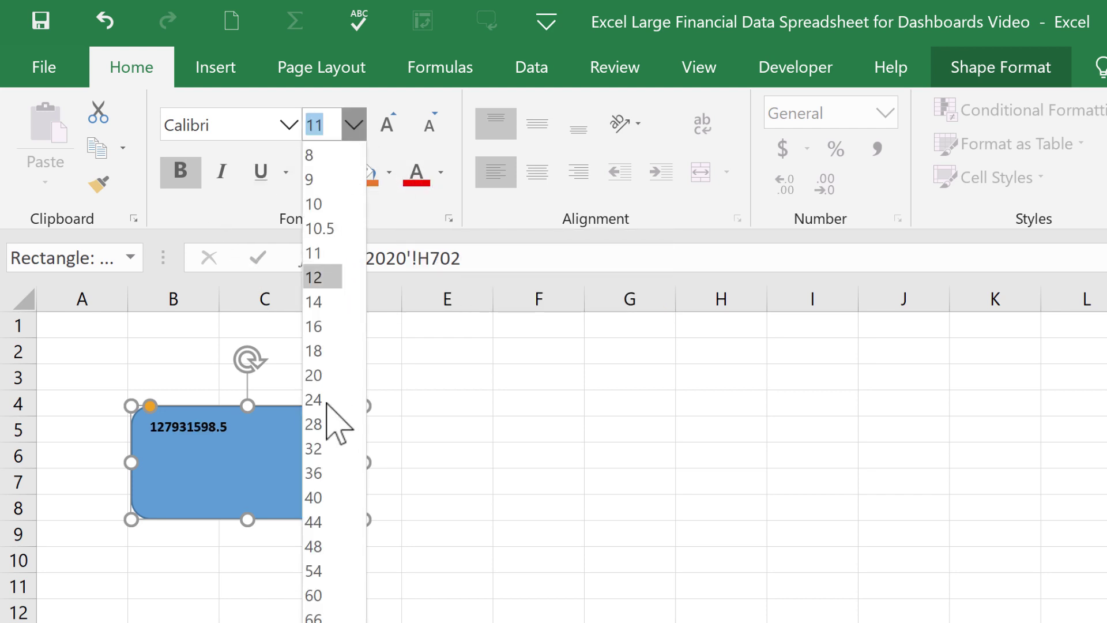
{"action": "left_click", "coordinate": [326, 451]}
{"action": "left_click", "coordinate": [355, 125]}
{"action": "left_click", "coordinate": [317, 461]}
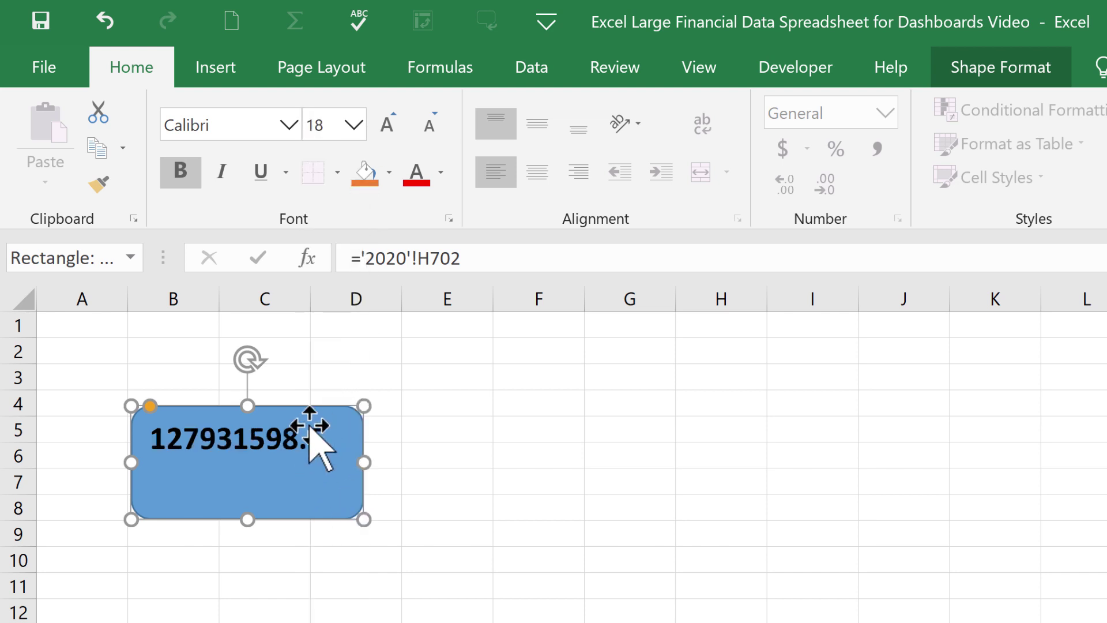
{"action": "left_click", "coordinate": [537, 172]}
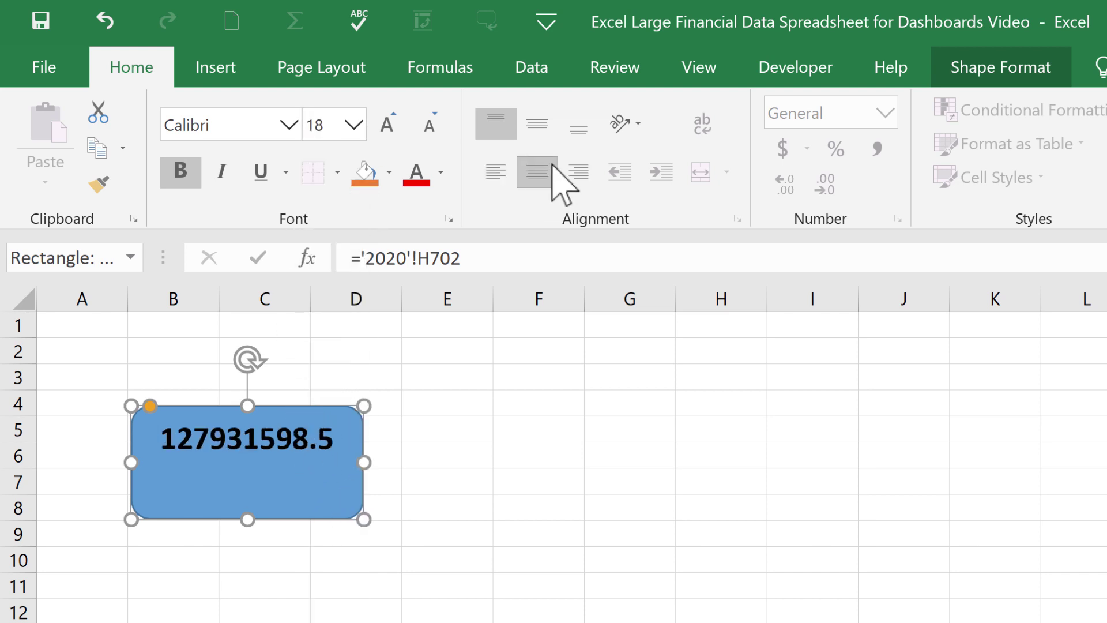
{"action": "left_click", "coordinate": [538, 126]}
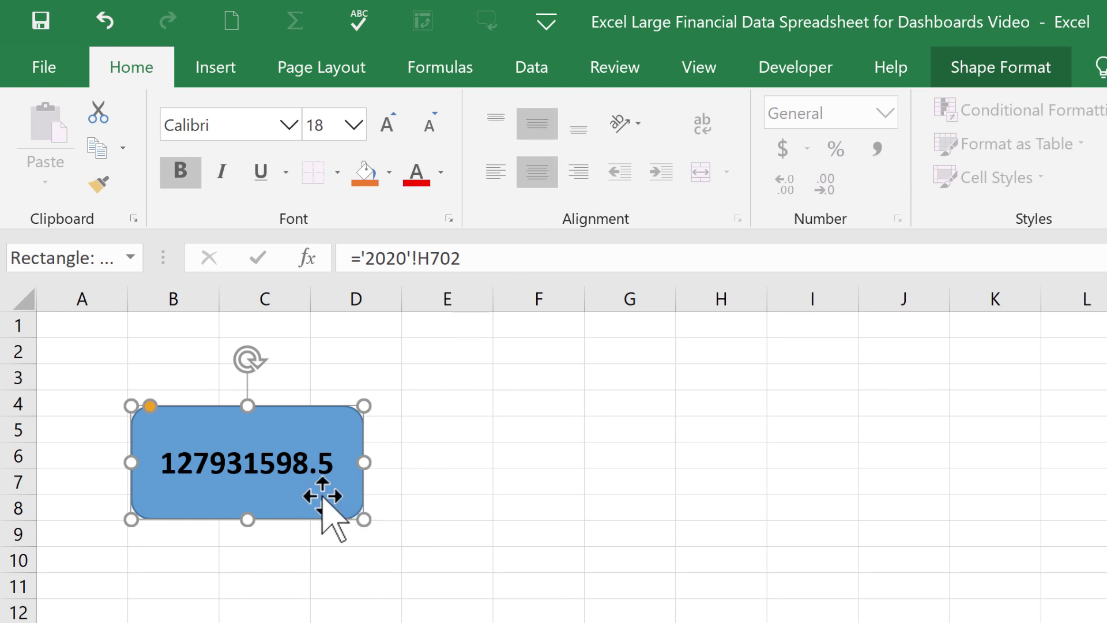
Make the box's number white
{"action": "left_click", "coordinate": [440, 172]}
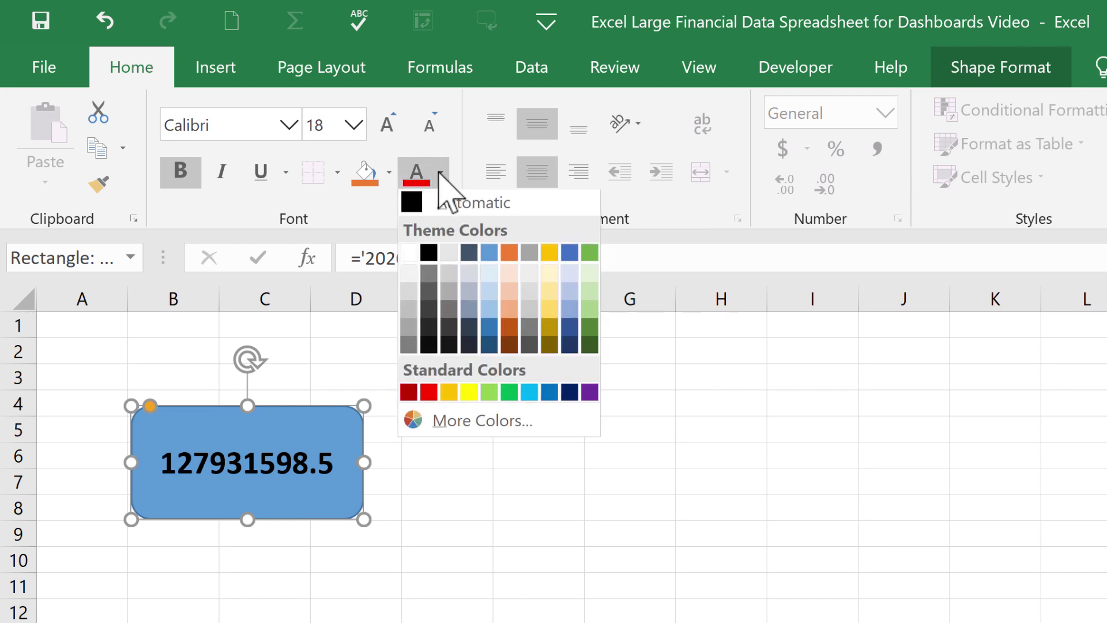
{"action": "left_click", "coordinate": [440, 171]}
{"action": "left_click", "coordinate": [440, 172]}
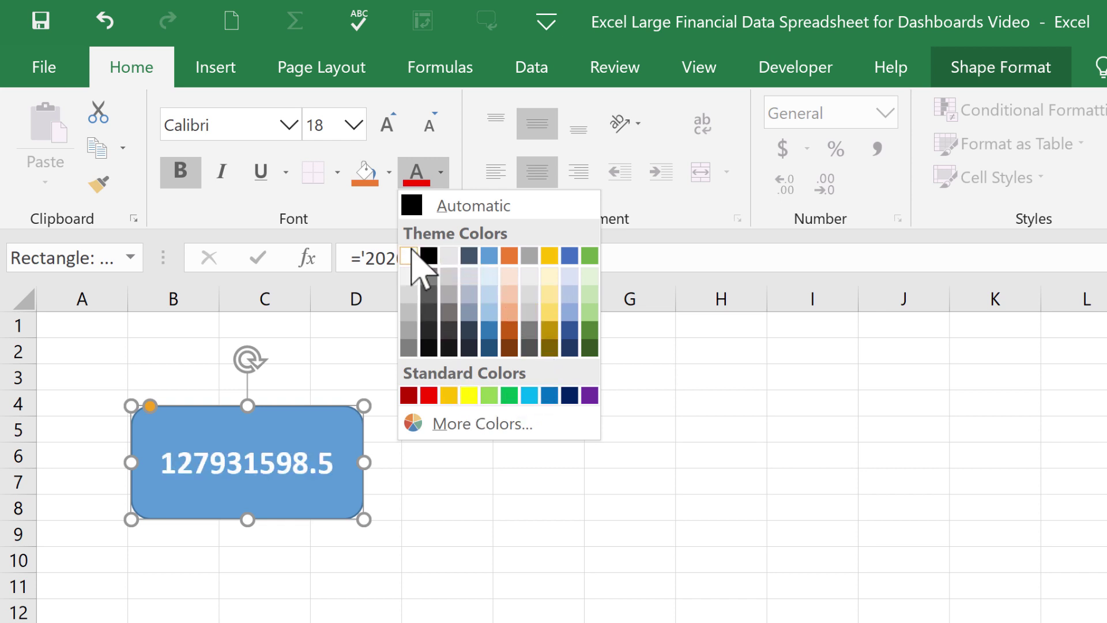
{"action": "left_click", "coordinate": [411, 255]}
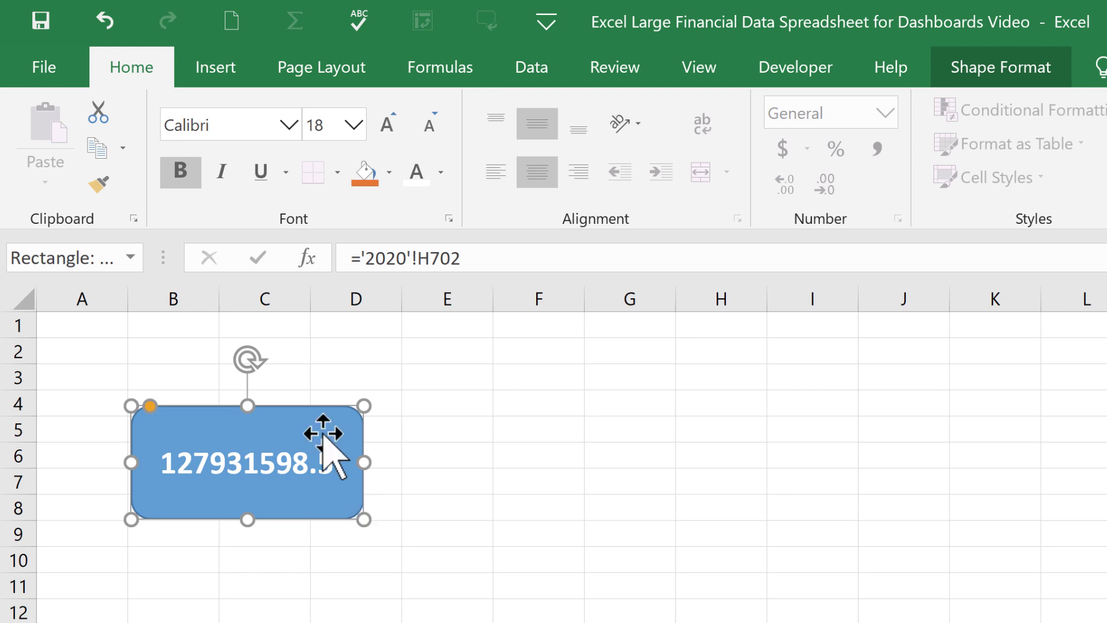
Review the fill colour choices but keep the box's blue fill
{"action": "left_click", "coordinate": [390, 171]}
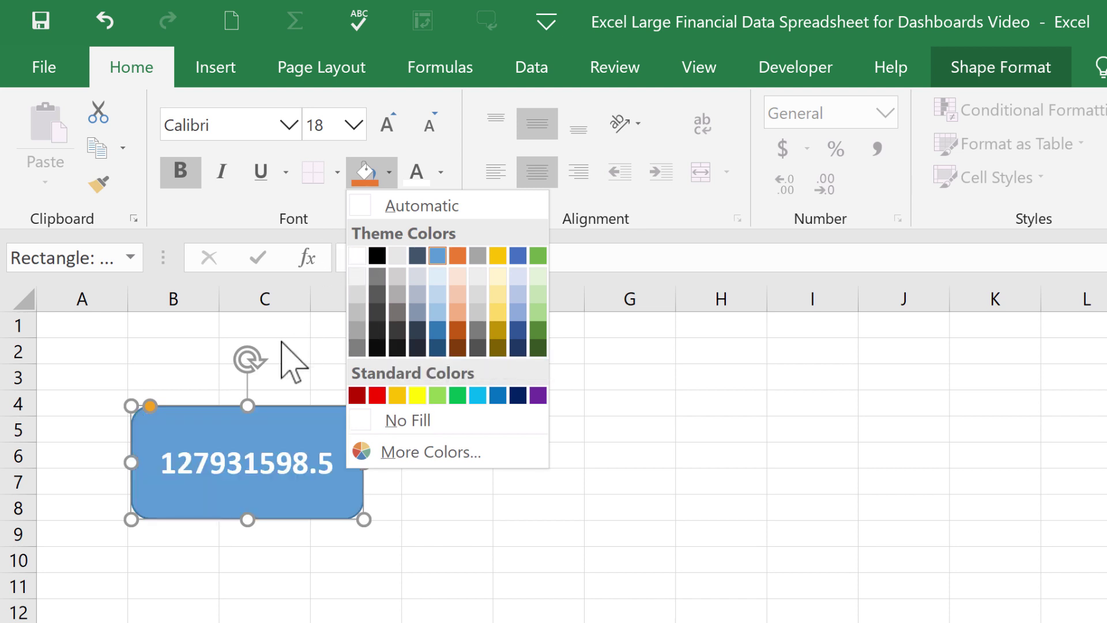
{"action": "left_click", "coordinate": [332, 335]}
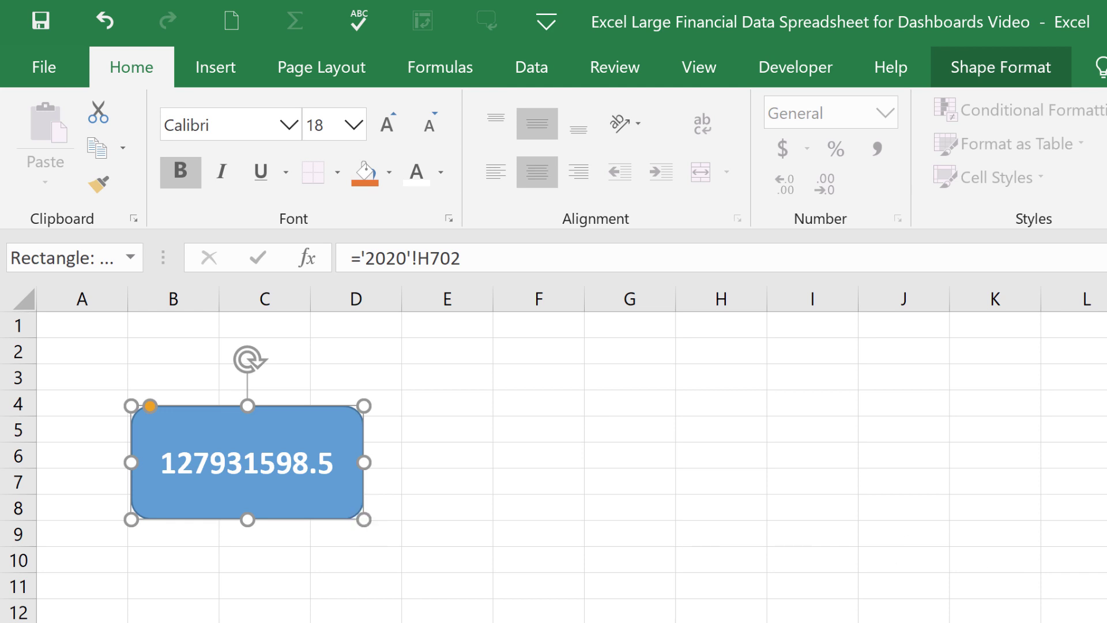
{"action": "scroll", "coordinate": [553, 455], "scroll_direction": "up", "scroll_amount": 5}
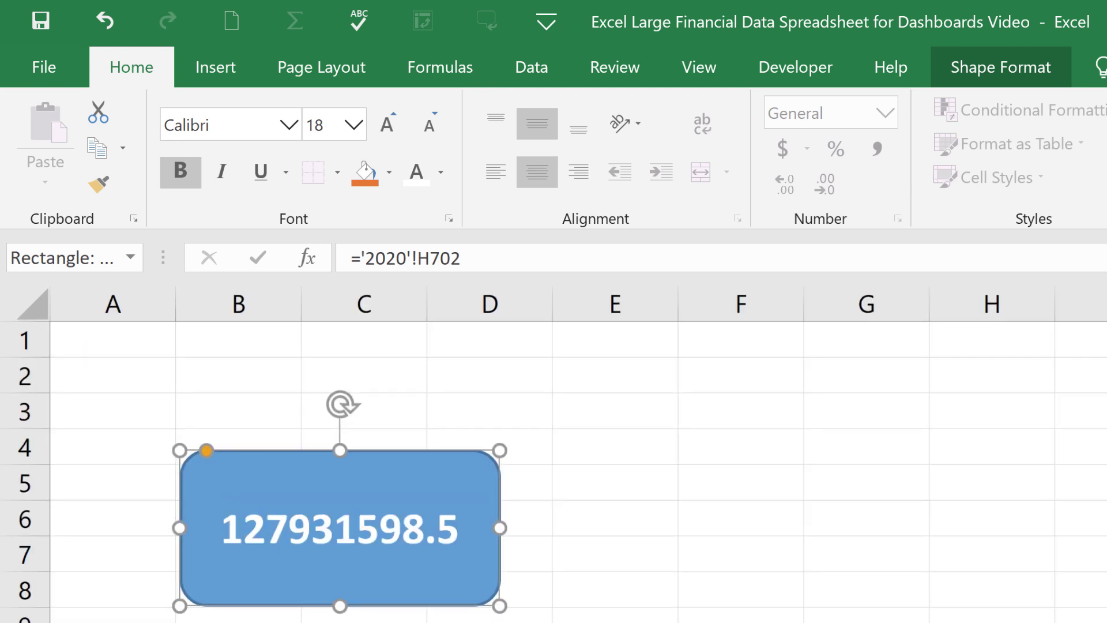
{"action": "scroll", "coordinate": [553, 456], "scroll_direction": "down", "scroll_amount": 2}
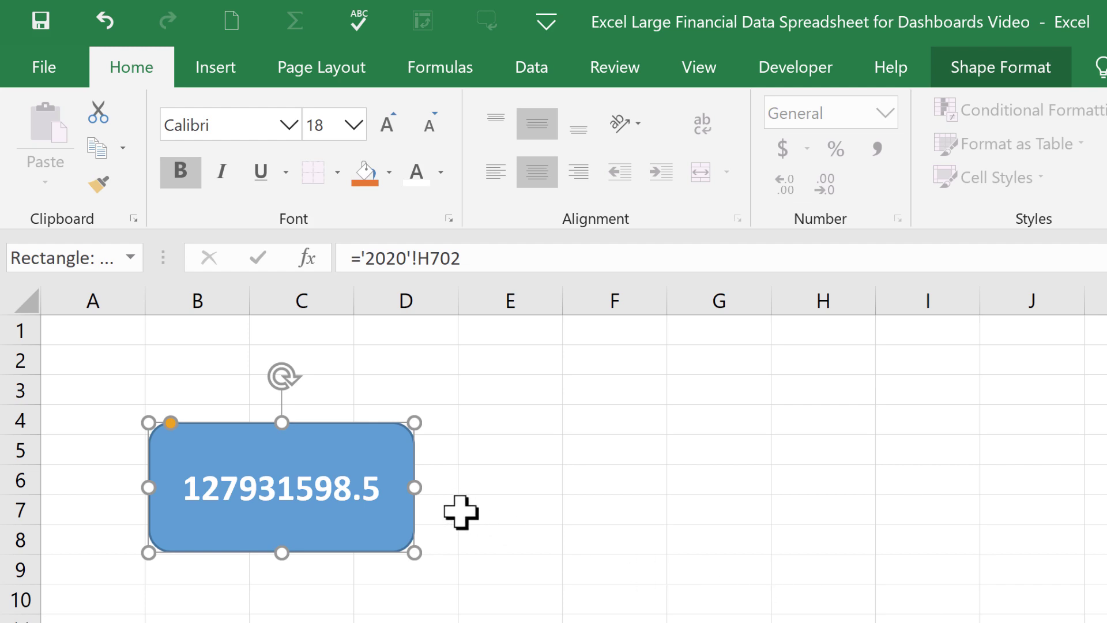
Lower the value box slightly, then change H700 on the 2020 sheet to 25065
{"action": "left_click_drag", "start_coordinate": [289, 461], "coordinate": [289, 480]}
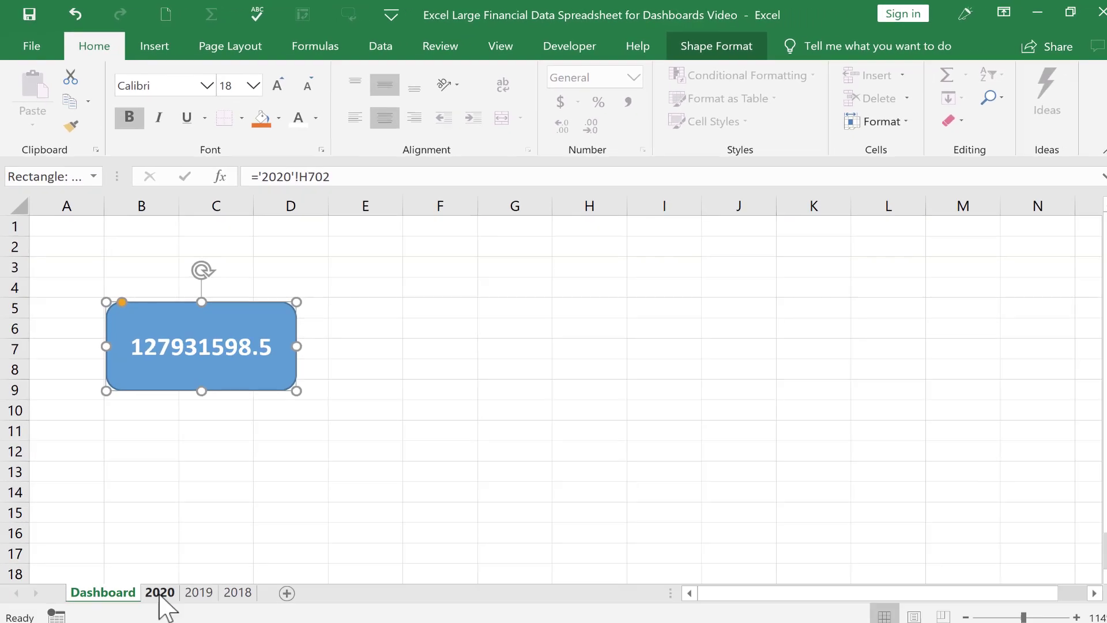
{"action": "left_click", "coordinate": [155, 584]}
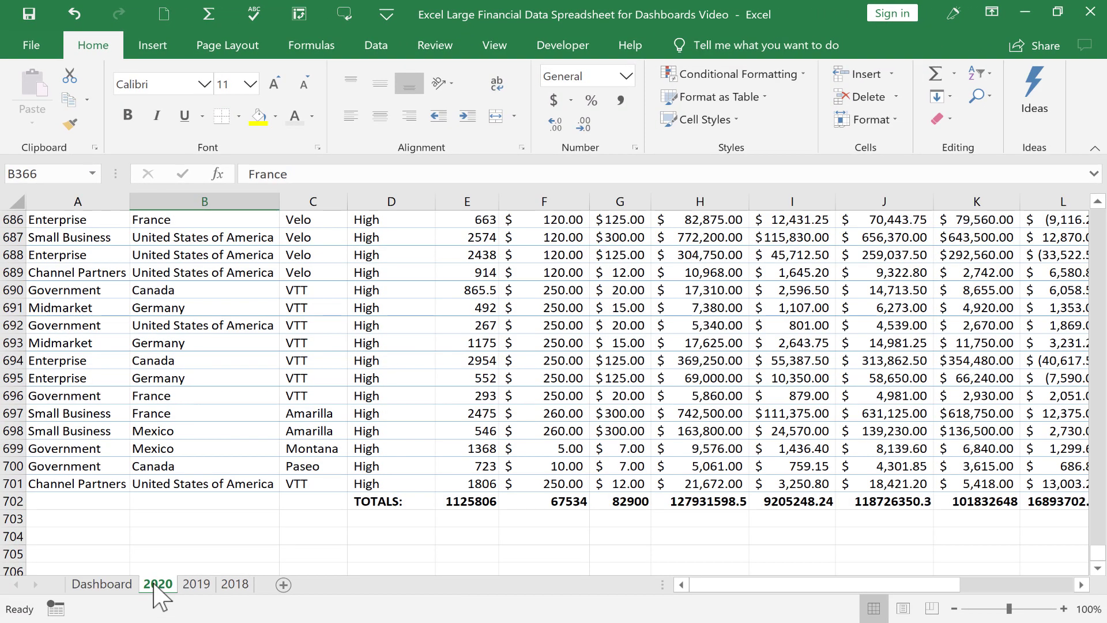
{"action": "double_click", "coordinate": [694, 462]}
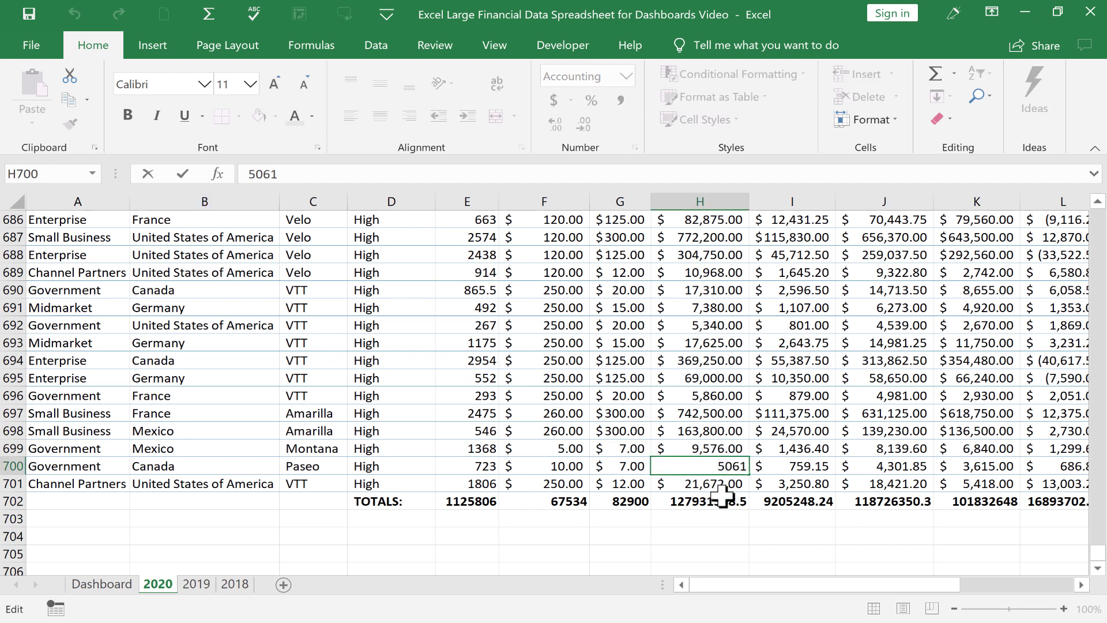
{"action": "type", "text": "2"}
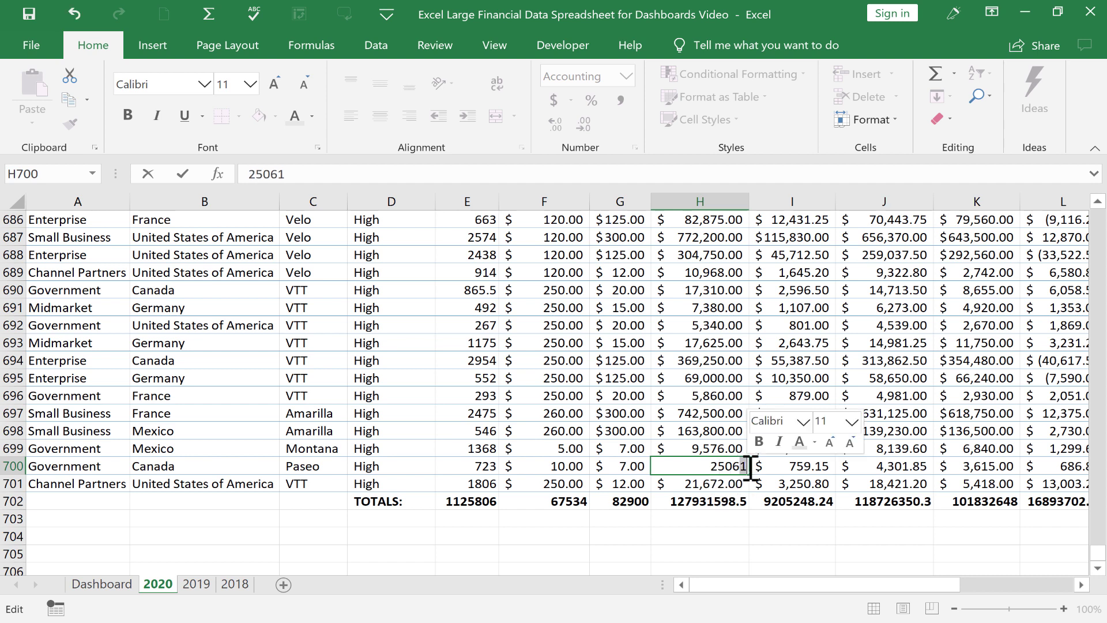
{"action": "type", "text": "5"}
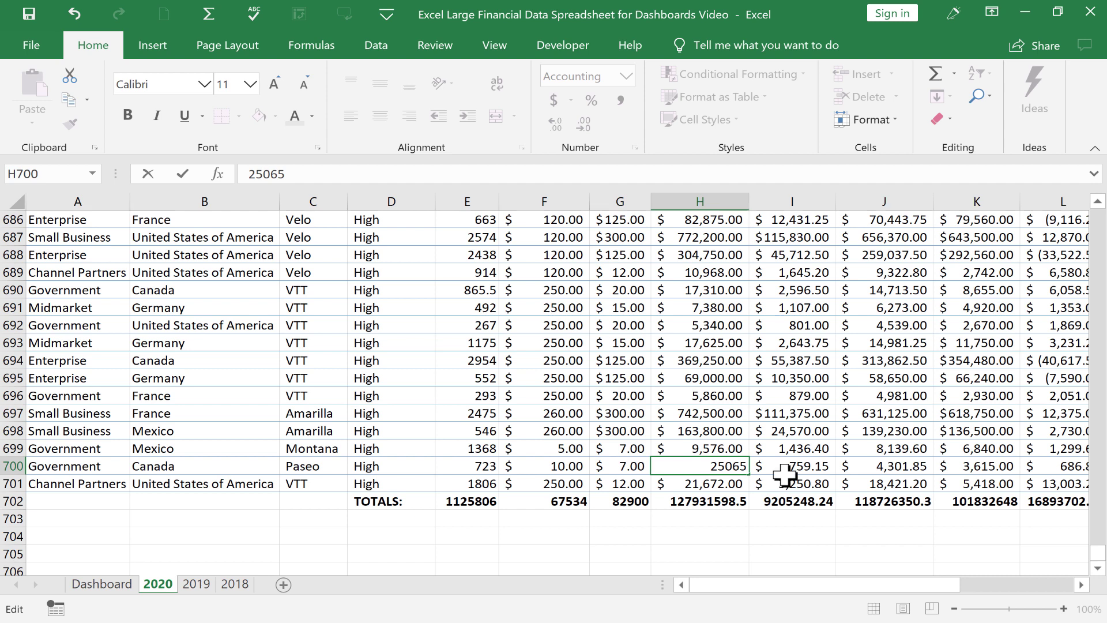
{"action": "key", "text": "Return"}
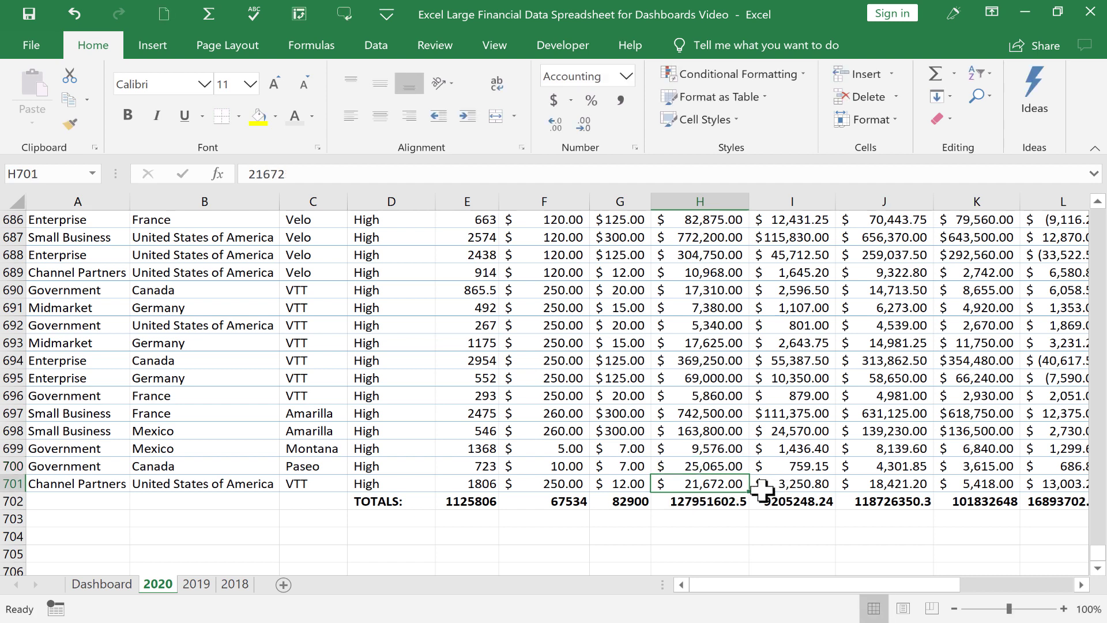
Confirm the Dashboard box now reads 127951602.5 and nudge it slightly left and down
{"action": "left_click", "coordinate": [103, 584]}
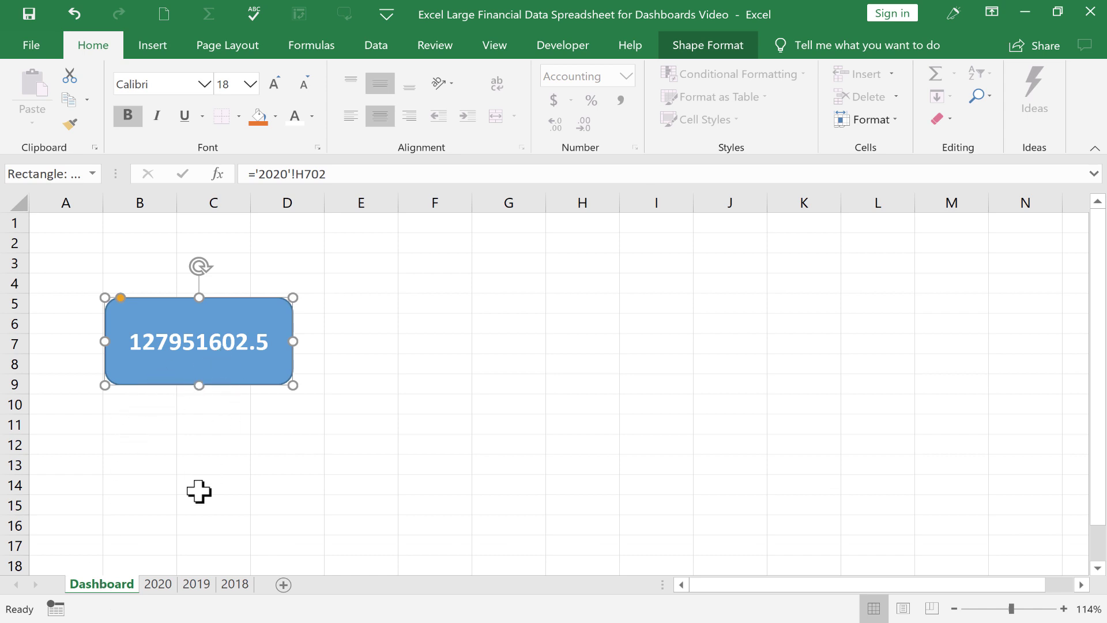
{"action": "left_click", "coordinate": [158, 583]}
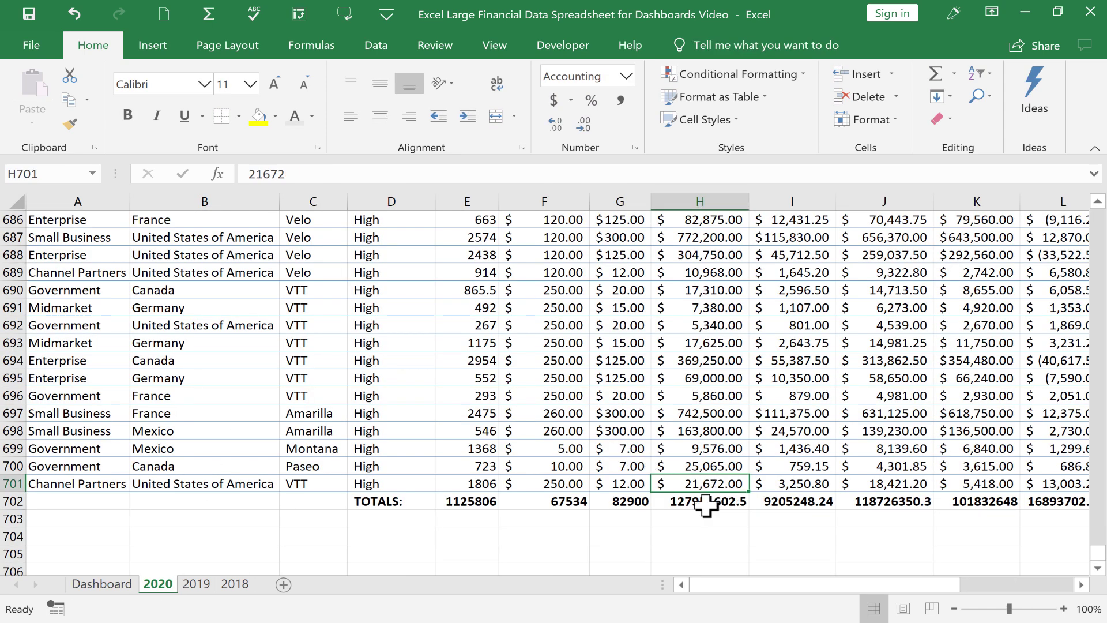
{"action": "left_click", "coordinate": [99, 584]}
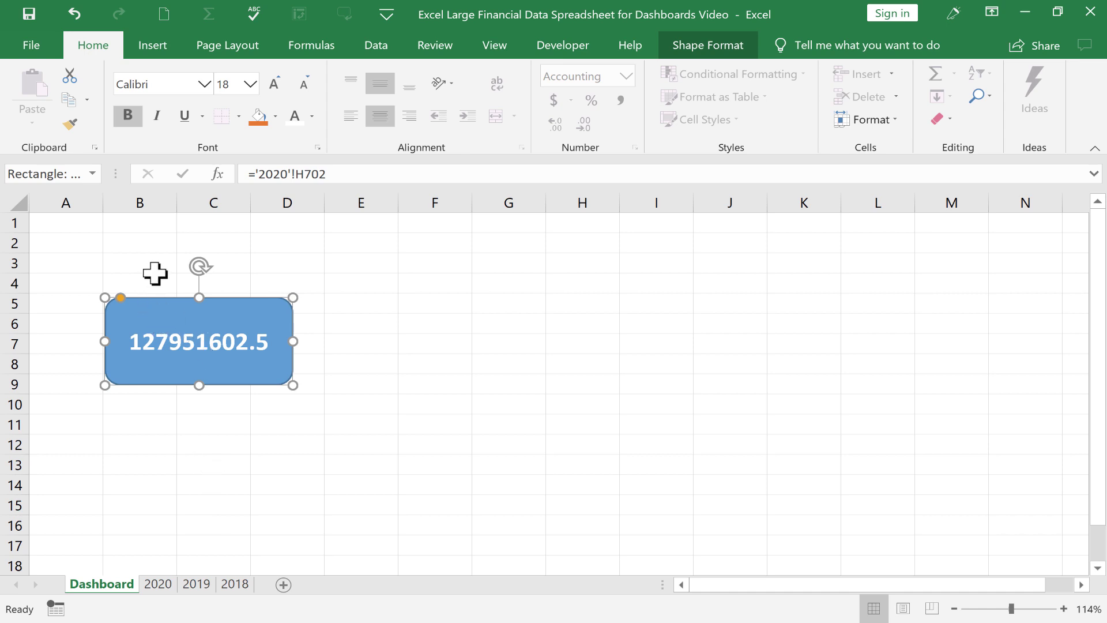
{"action": "left_click_drag", "start_coordinate": [173, 320], "coordinate": [166, 332]}
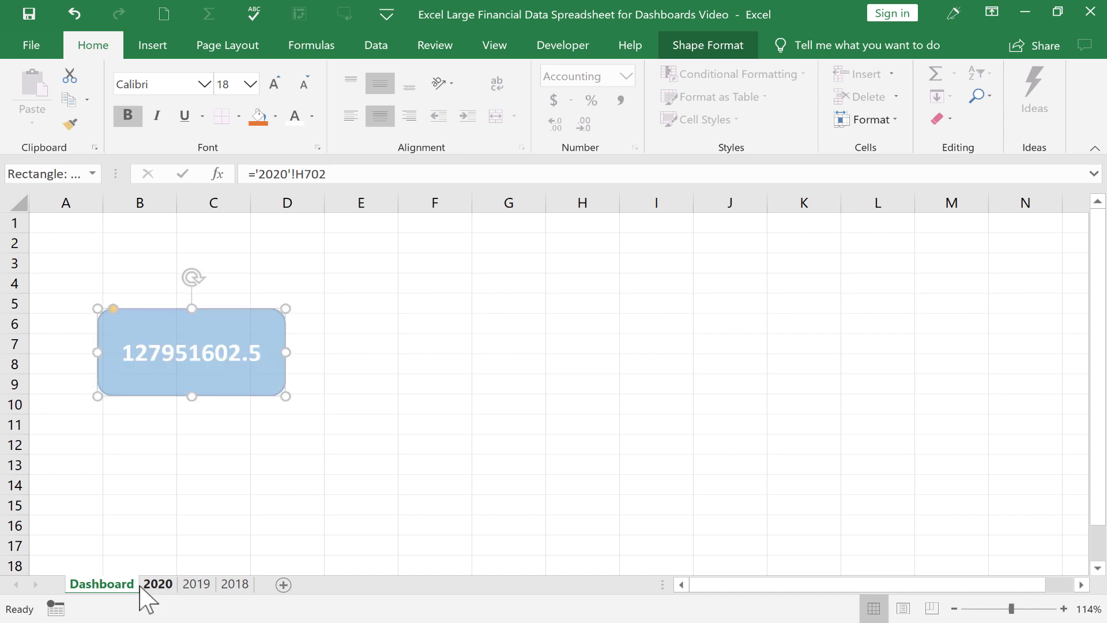
{"action": "key", "text": "Escape"}
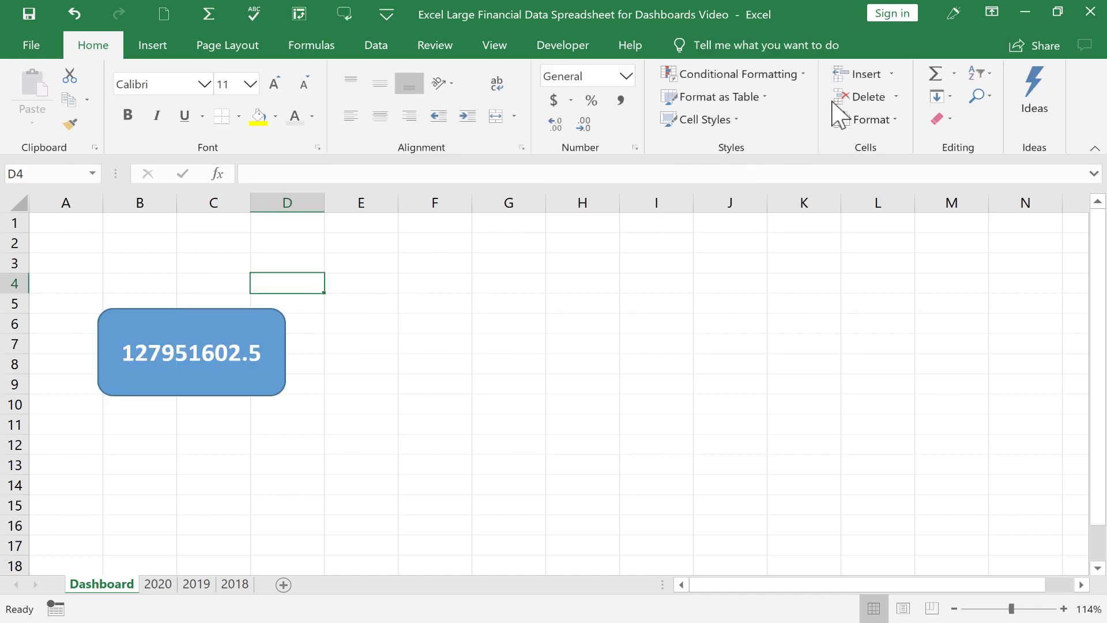
Add a 'Total Gross Sales' text box and move it onto the blue value box
{"action": "left_click", "coordinate": [153, 51]}
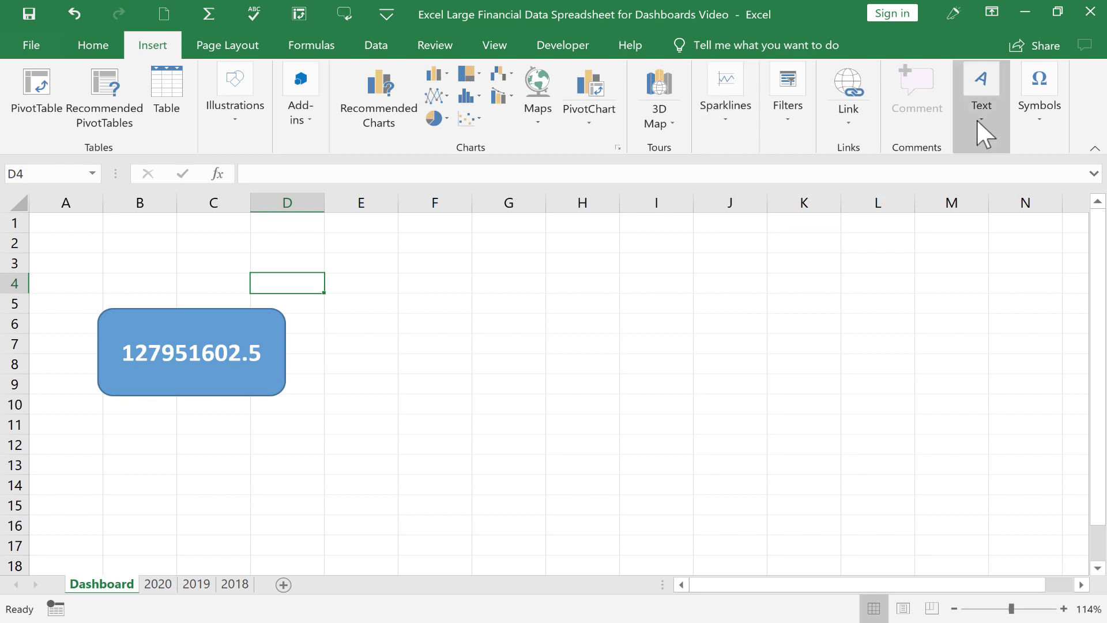
{"action": "left_click", "coordinate": [977, 120]}
{"action": "left_click", "coordinate": [879, 185]}
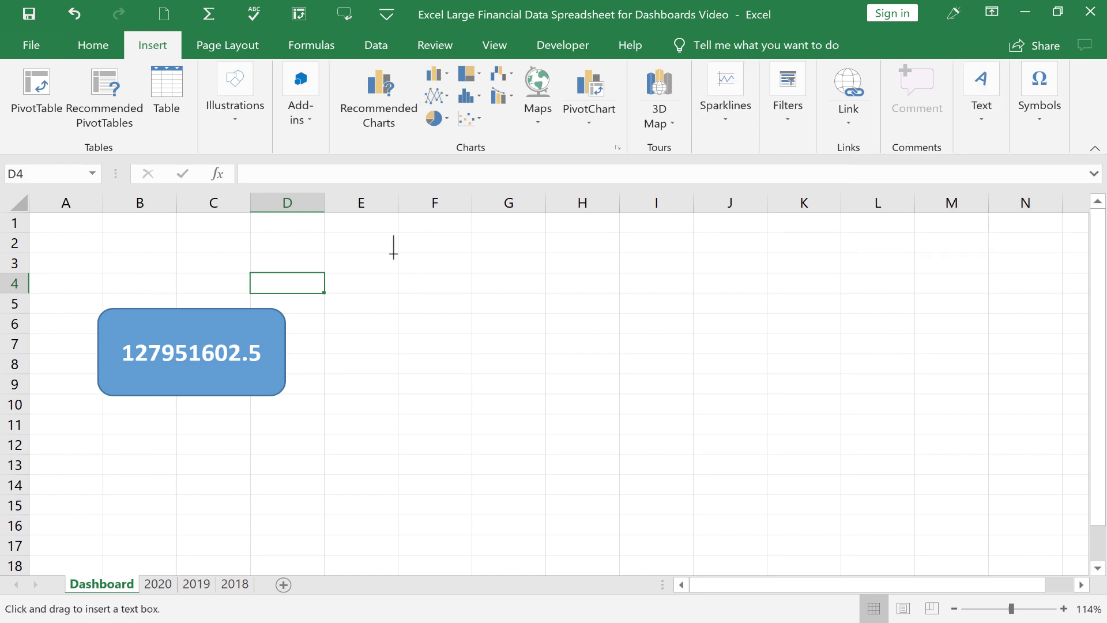
{"action": "left_click_drag", "start_coordinate": [123, 274], "coordinate": [157, 281]}
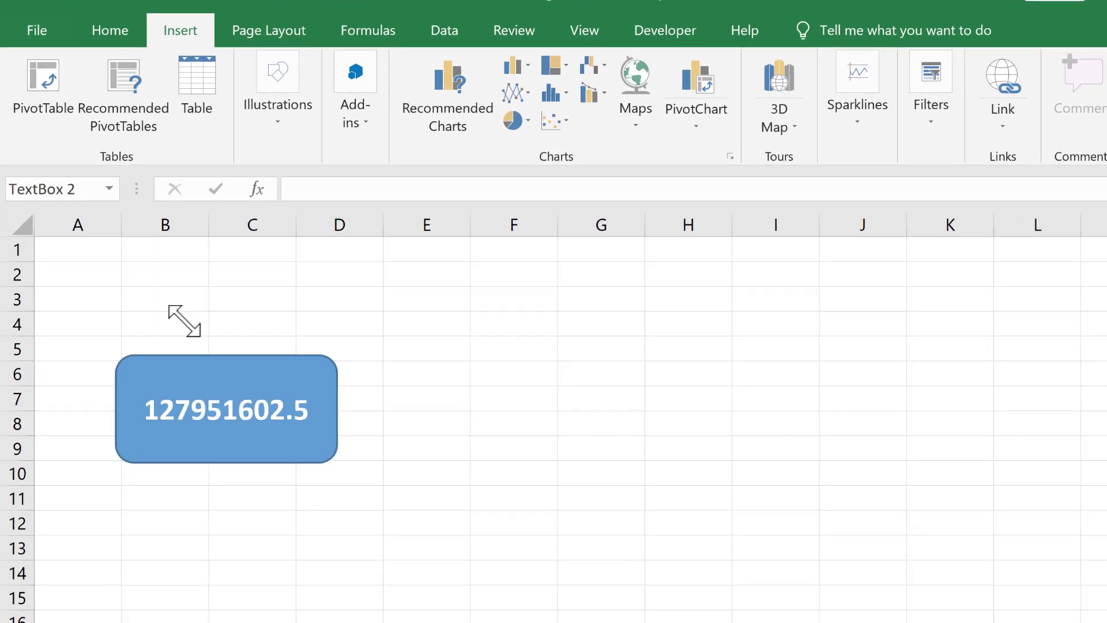
{"action": "left_click_drag", "start_coordinate": [184, 321], "coordinate": [177, 357]}
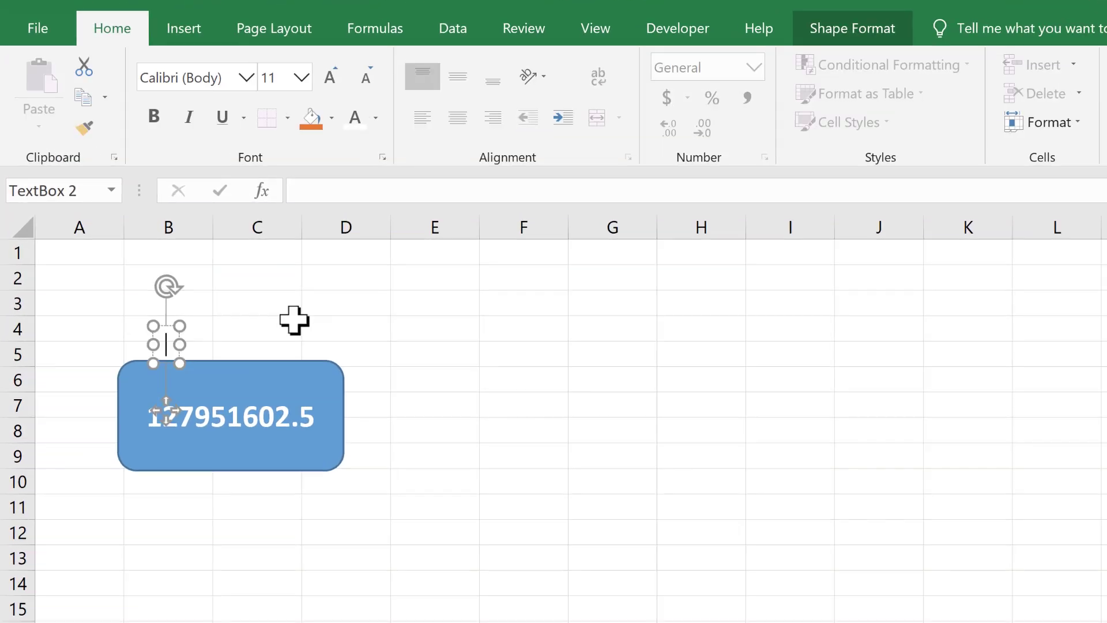
{"action": "type", "text": "Total Gross"}
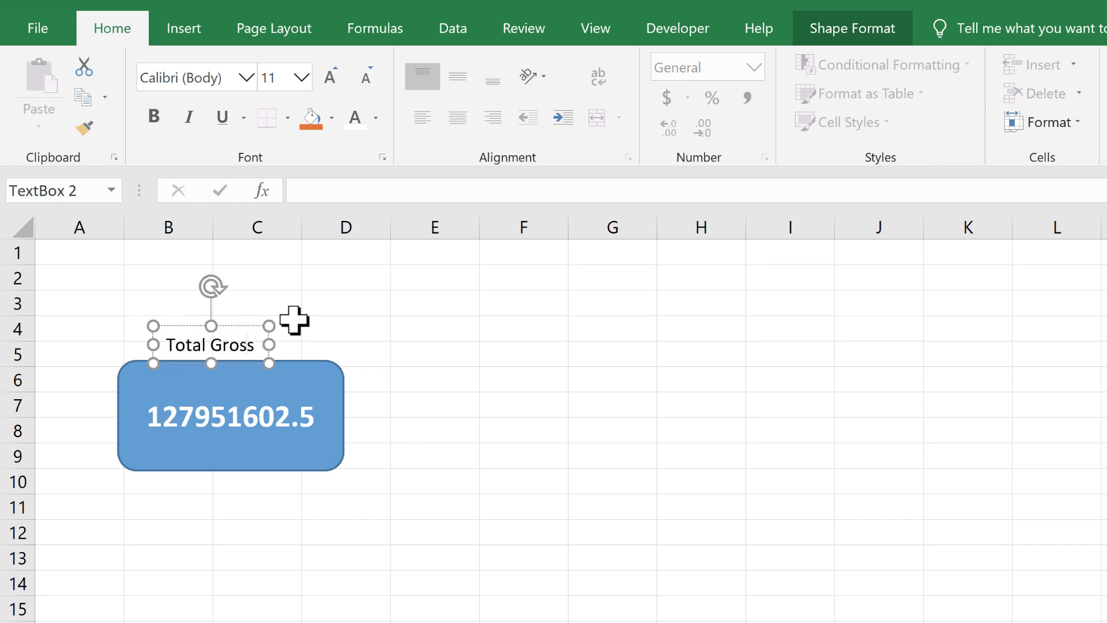
{"action": "type", "text": " Sales"}
{"action": "left_click_drag", "start_coordinate": [277, 325], "coordinate": [275, 364]}
Make the 'Total Gross Sales' label bold at font size 14
{"action": "triple_click", "coordinate": [248, 383]}
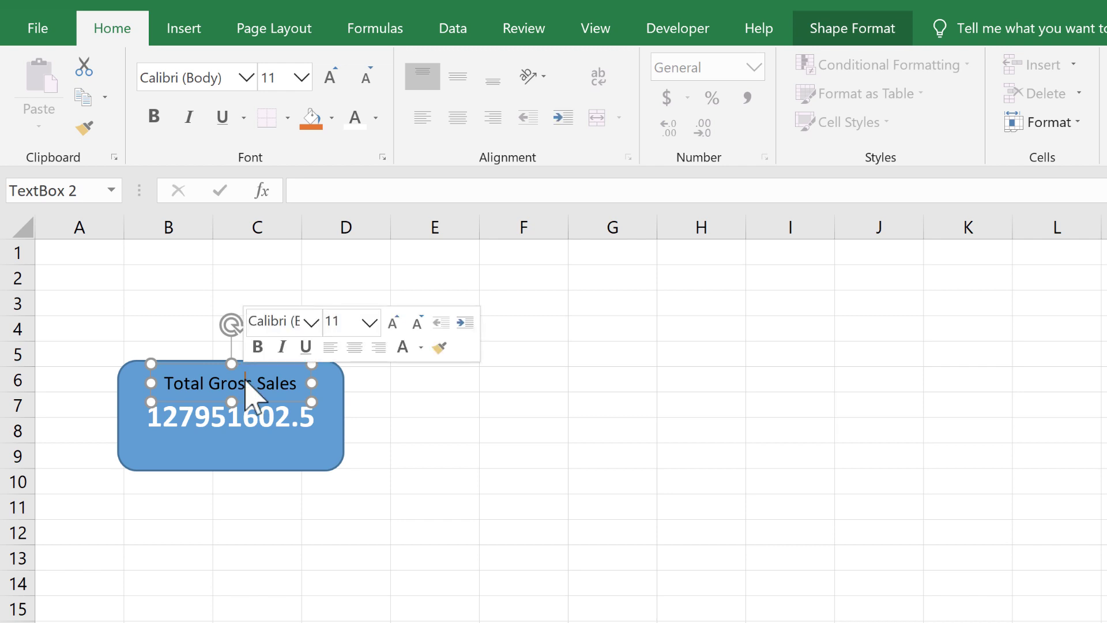
{"action": "left_click", "coordinate": [257, 346]}
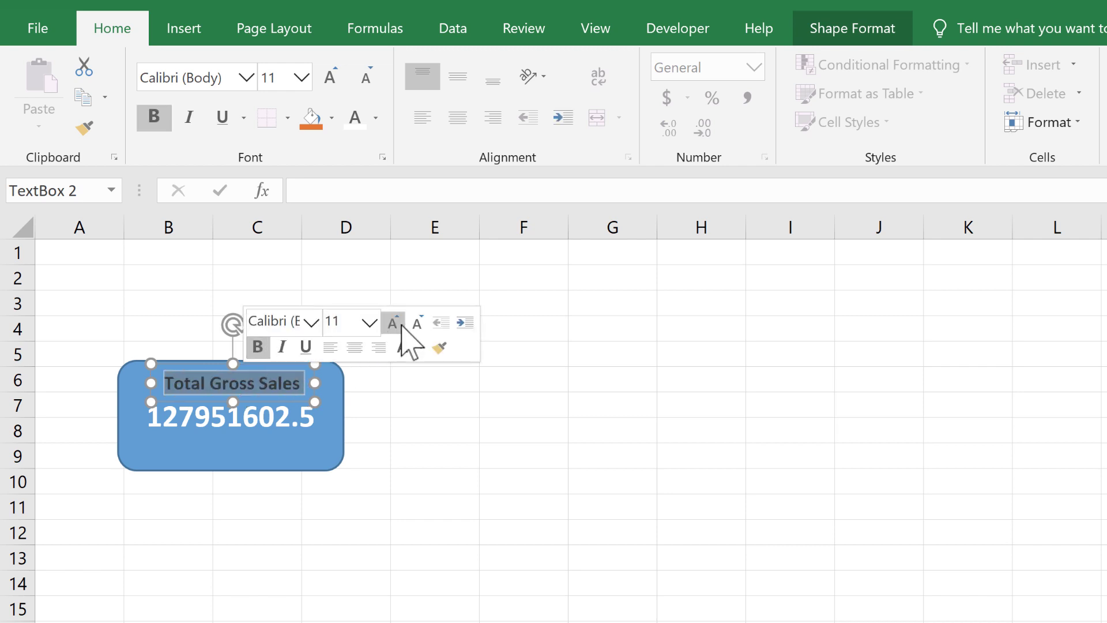
{"action": "left_click", "coordinate": [370, 322]}
{"action": "left_click", "coordinate": [364, 472]}
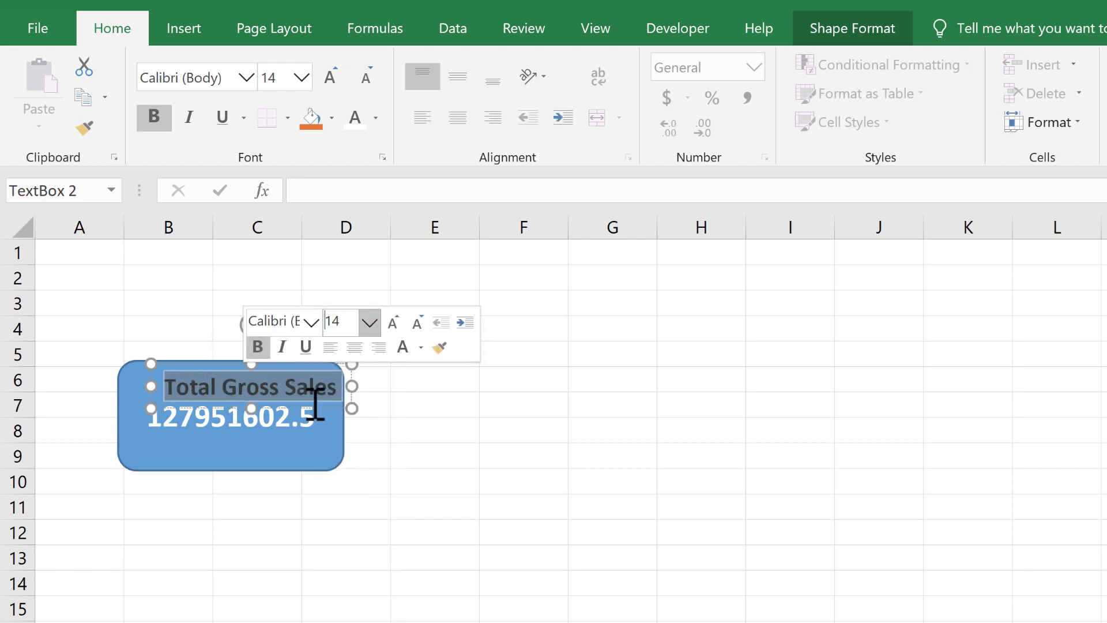
{"action": "key", "text": "Escape"}
{"action": "key", "text": "Escape"}
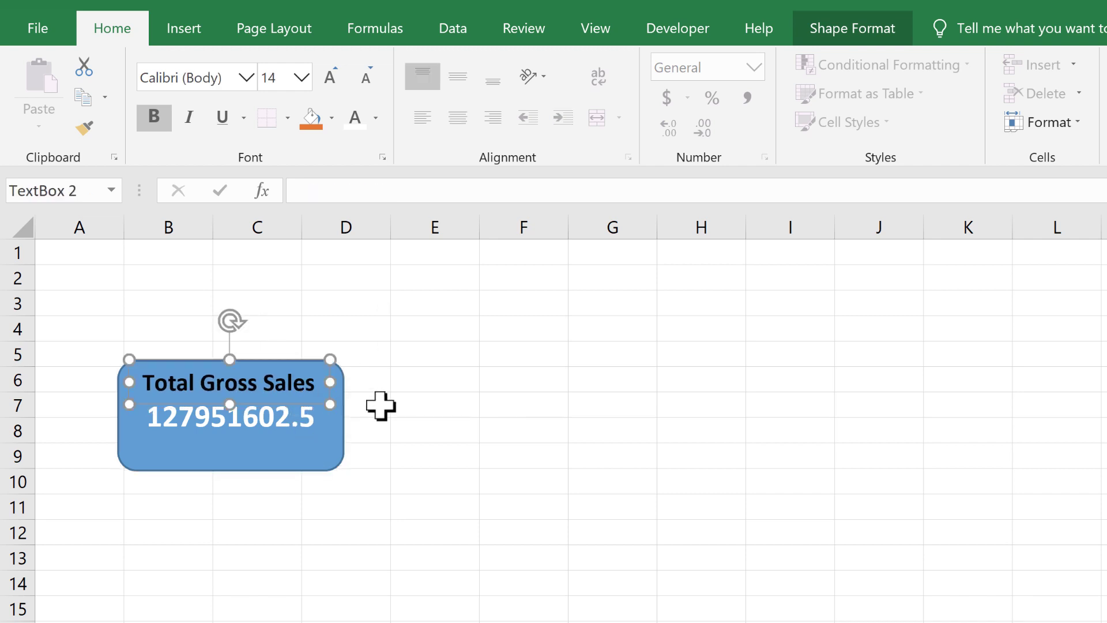
{"action": "left_click", "coordinate": [417, 382]}
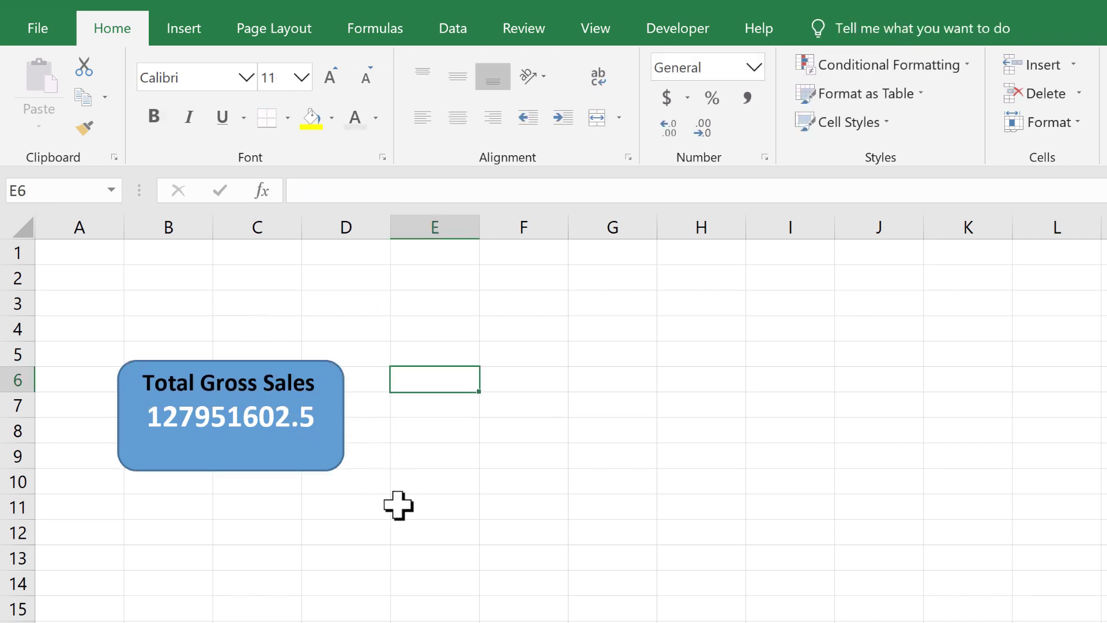
{"action": "key", "text": "Down"}
{"action": "key", "text": "Down"}
{"action": "key", "text": "Down"}
{"action": "key", "text": "Down"}
{"action": "key", "text": "Right"}
{"action": "key", "text": "Right"}
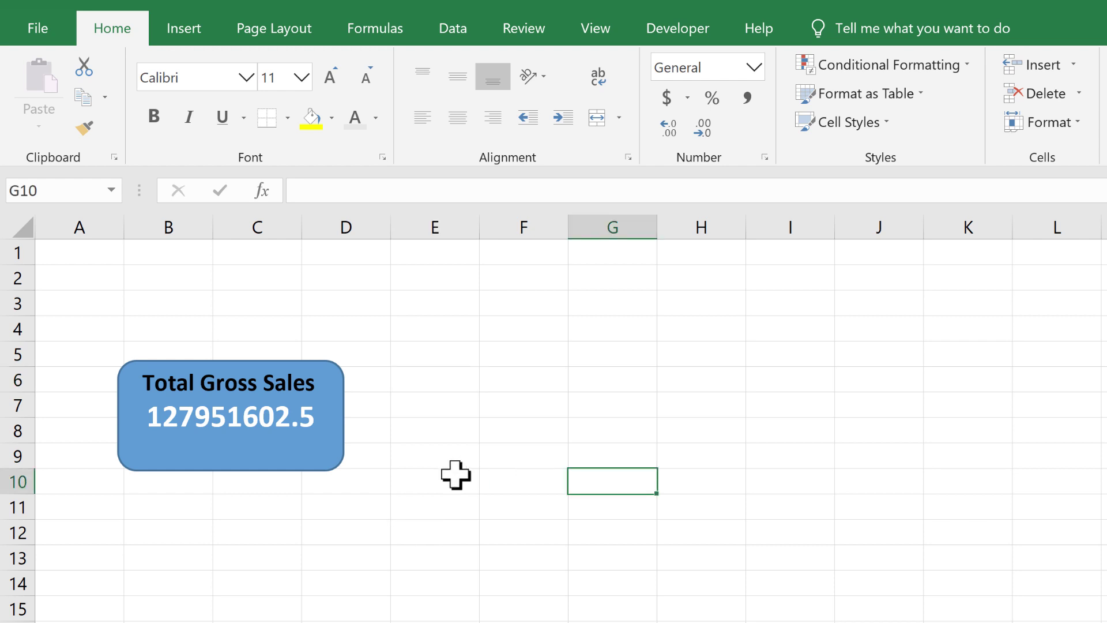
{"action": "mouse_move", "coordinate": [439, 524]}
{"action": "left_mouse_down"}
{"action": "mouse_move", "coordinate": [183, 331]}
{"action": "mouse_move", "coordinate": [87, 307]}
{"action": "left_mouse_up"}
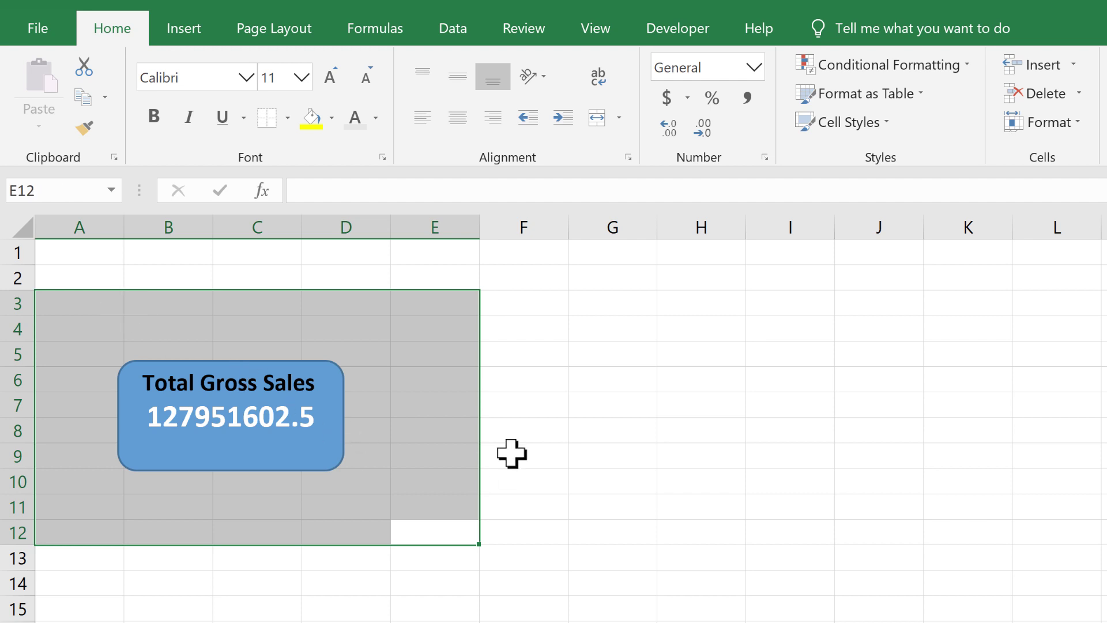
{"action": "left_click", "coordinate": [524, 506]}
{"action": "left_click_drag", "start_coordinate": [271, 465], "coordinate": [403, 492]}
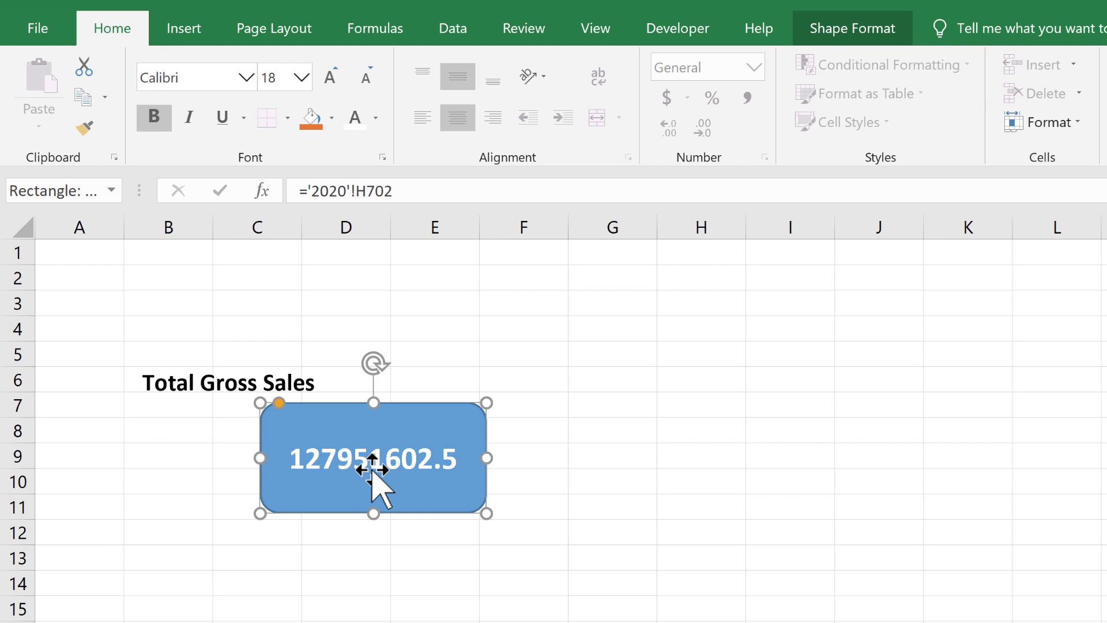
{"action": "key", "text": "ctrl+z"}
{"action": "left_click", "coordinate": [401, 504]}
{"action": "left_click_drag", "start_coordinate": [167, 372], "coordinate": [208, 420]}
{"action": "left_click", "coordinate": [205, 448]}
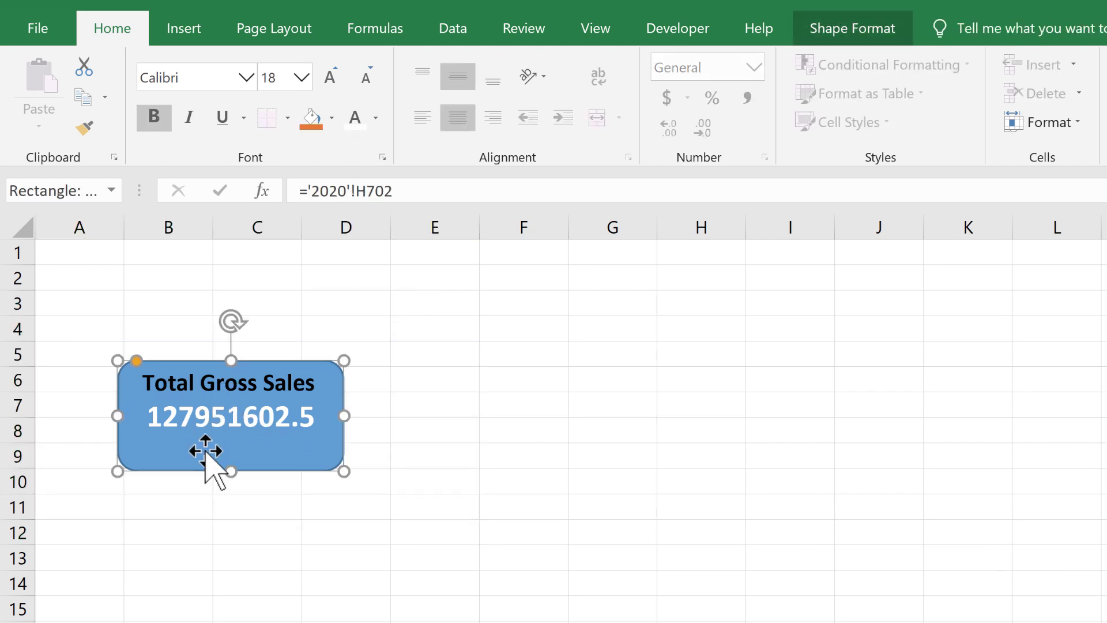
{"action": "left_click", "coordinate": [205, 381]}
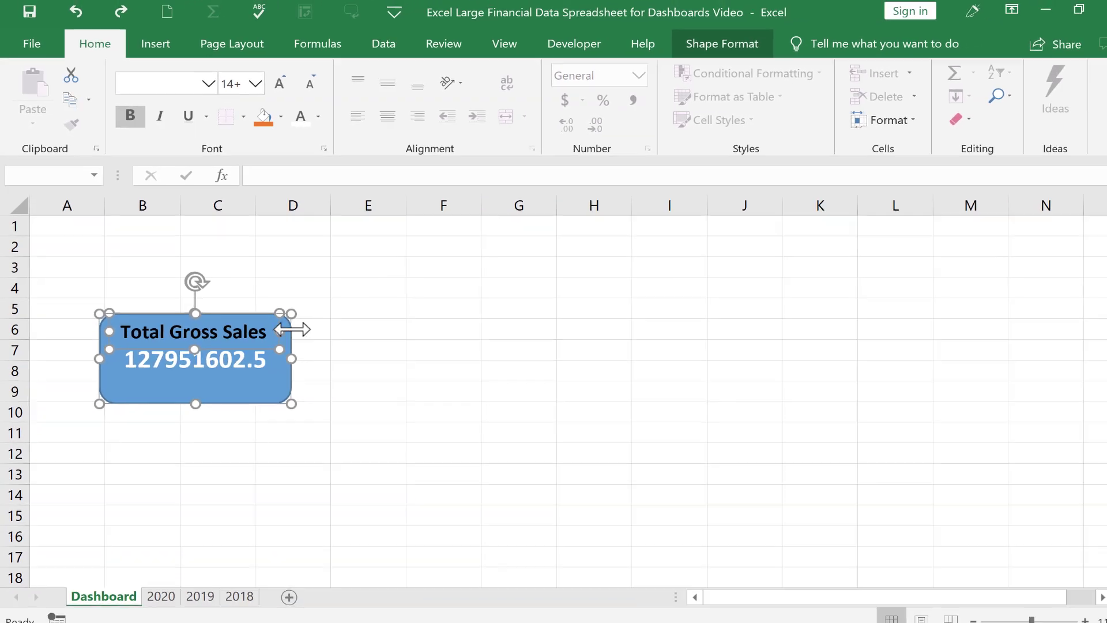
Group the 'Total Gross Sales' label with the blue box and place the group over columns B–D
{"action": "left_click", "coordinate": [252, 48]}
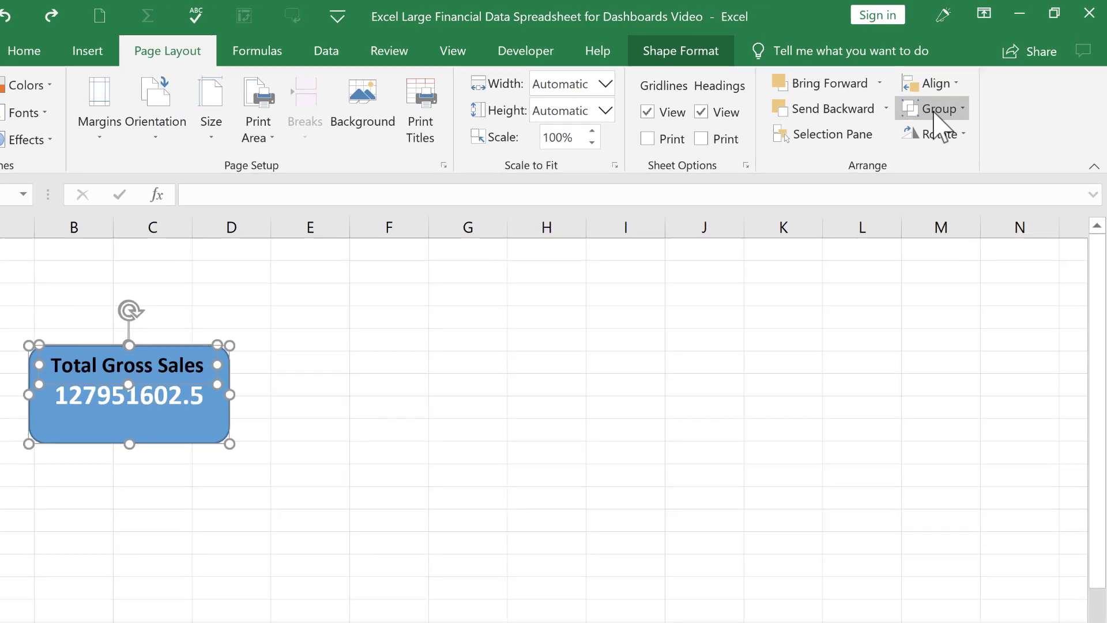
{"action": "left_click", "coordinate": [961, 109]}
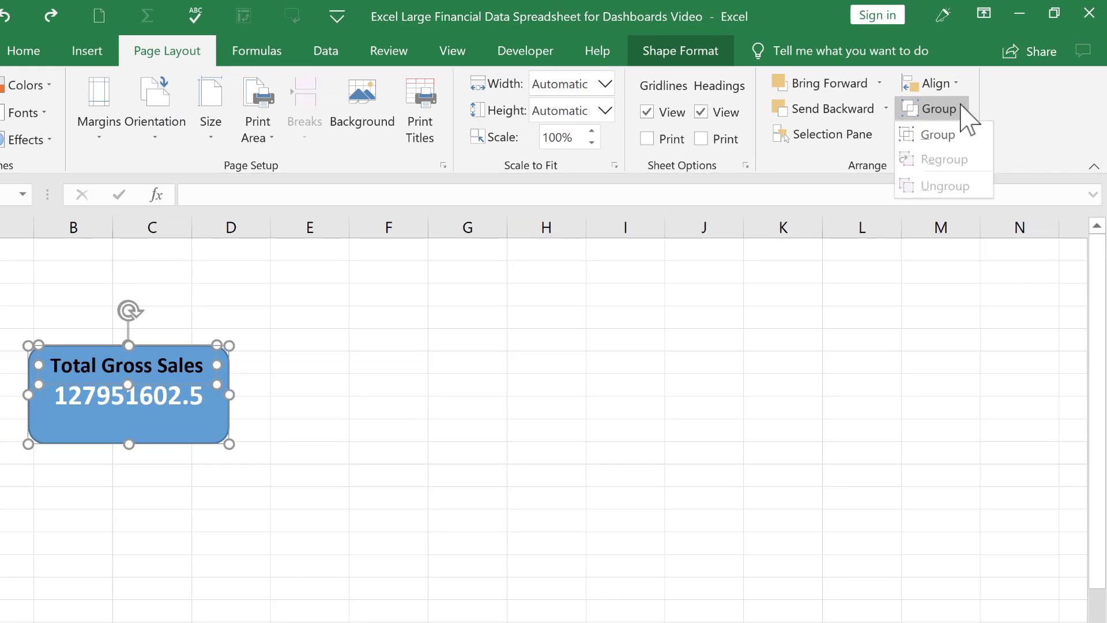
{"action": "left_click", "coordinate": [957, 110]}
{"action": "left_click", "coordinate": [937, 112]}
{"action": "left_click", "coordinate": [938, 134]}
{"action": "left_click", "coordinate": [397, 452]}
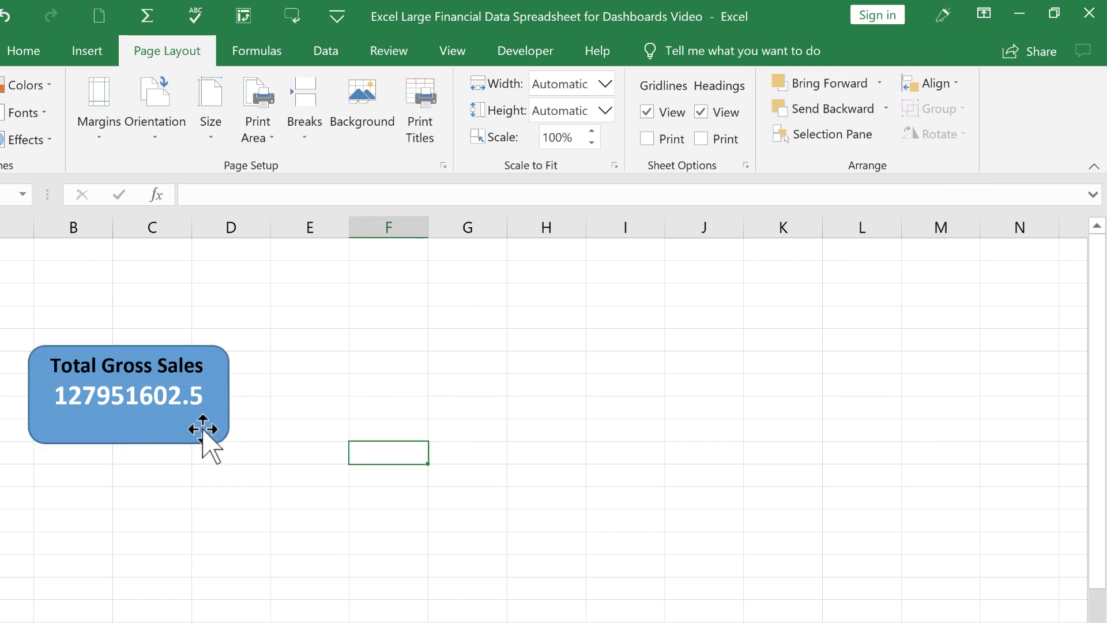
{"action": "left_click_drag", "start_coordinate": [207, 440], "coordinate": [927, 353]}
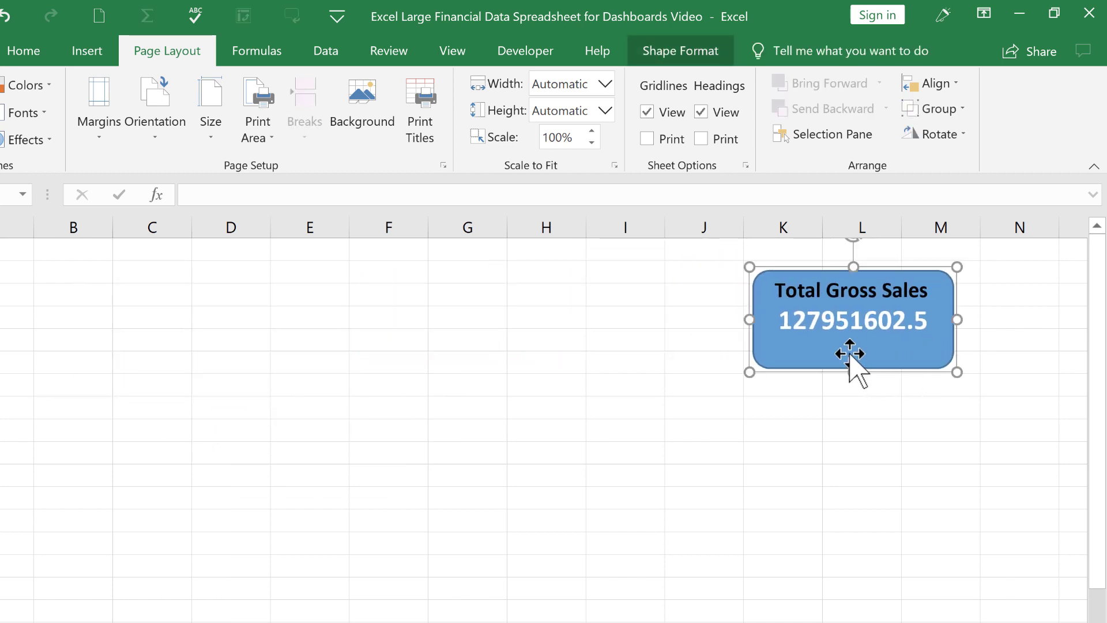
{"action": "left_click_drag", "start_coordinate": [853, 363], "coordinate": [216, 383]}
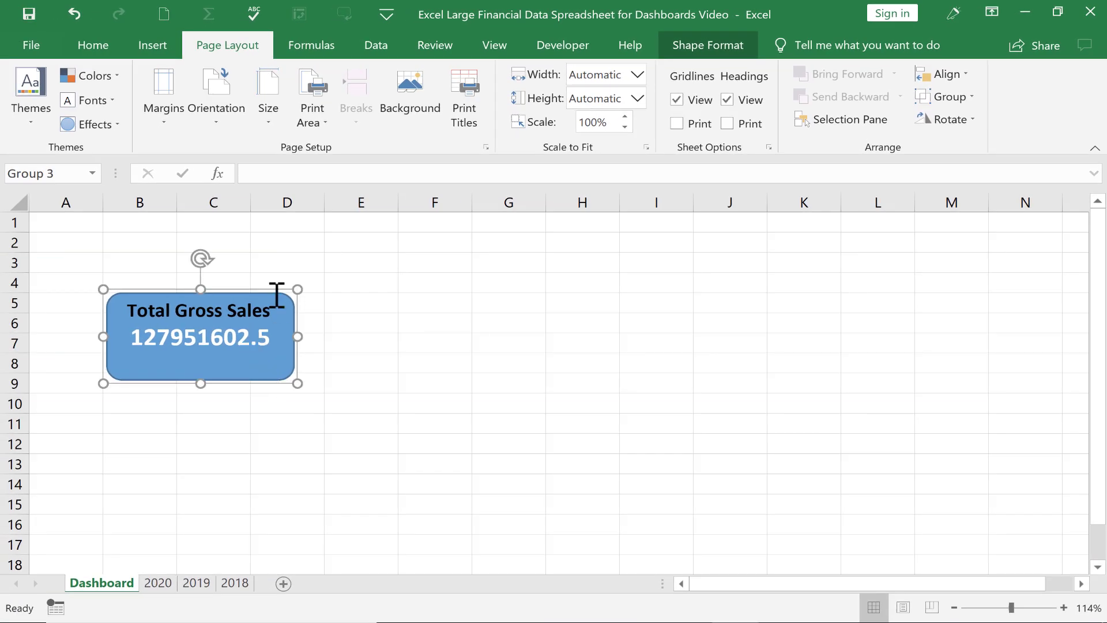
Shift the grouped 'Total Gross Sales' box up two rows to span roughly B3–D7
{"action": "left_click", "coordinate": [160, 50]}
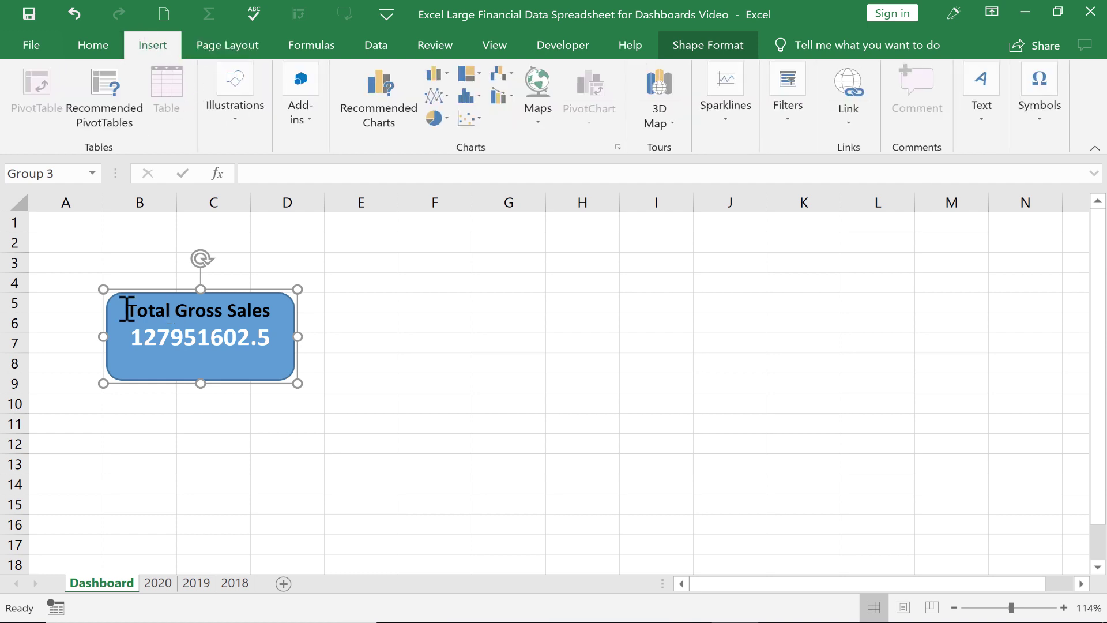
{"action": "left_click", "coordinate": [161, 311]}
{"action": "left_click_drag", "start_coordinate": [160, 312], "coordinate": [273, 309]}
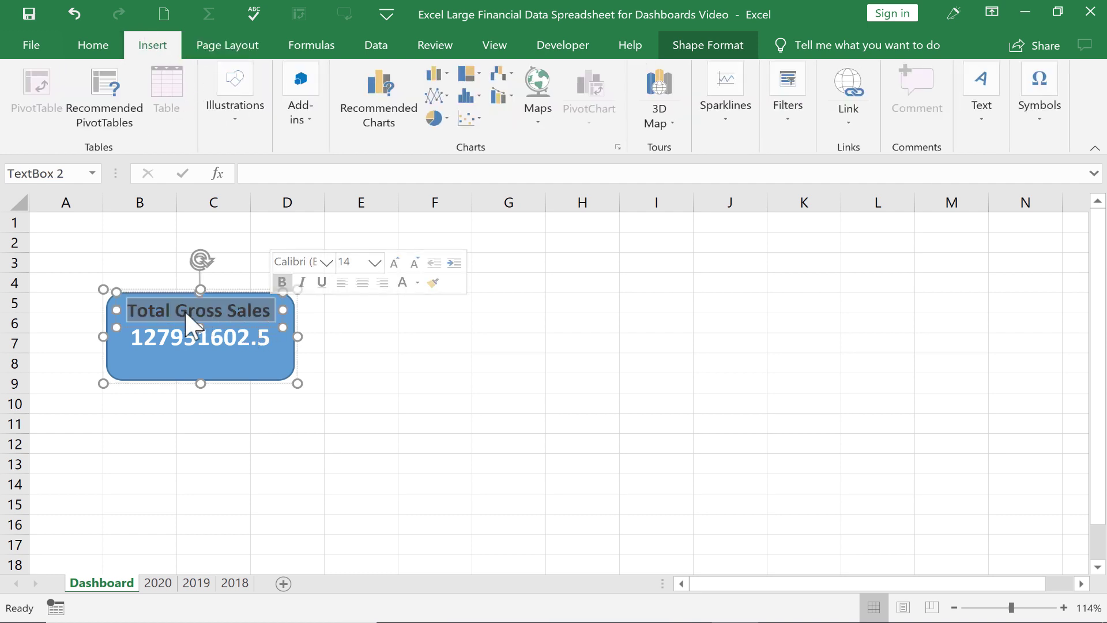
{"action": "left_click", "coordinate": [343, 304]}
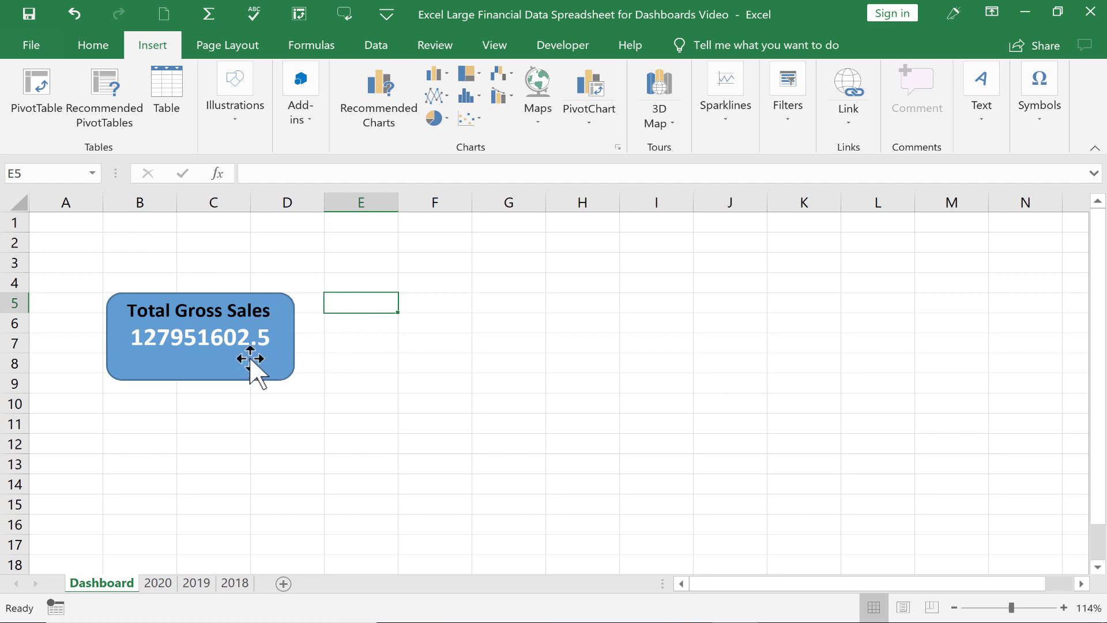
{"action": "left_click_drag", "start_coordinate": [246, 359], "coordinate": [247, 321]}
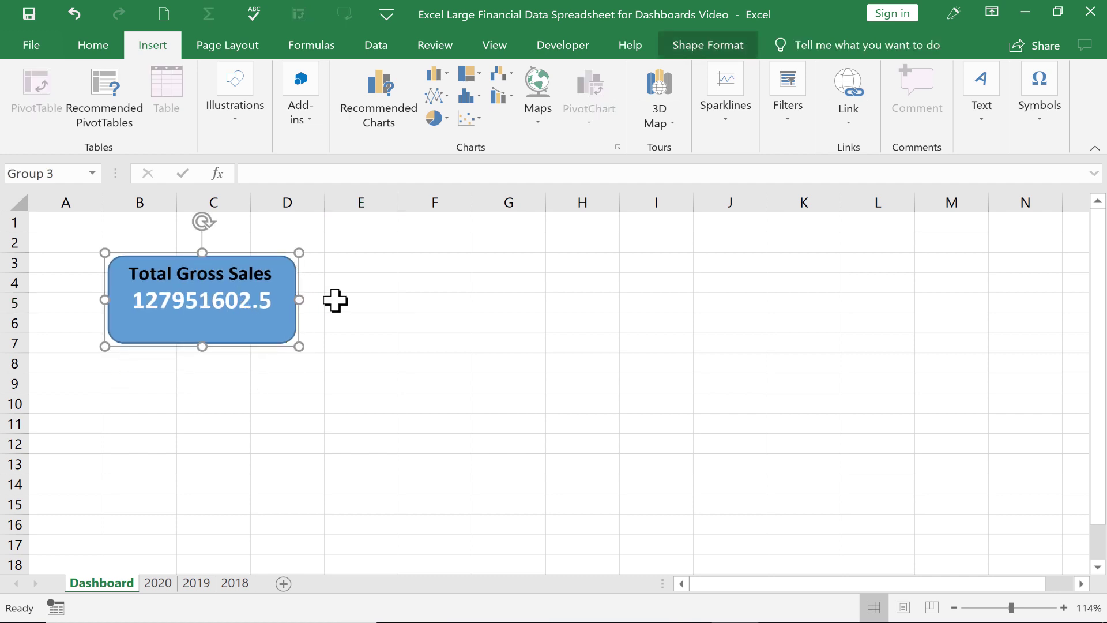
{"action": "left_click", "coordinate": [376, 357]}
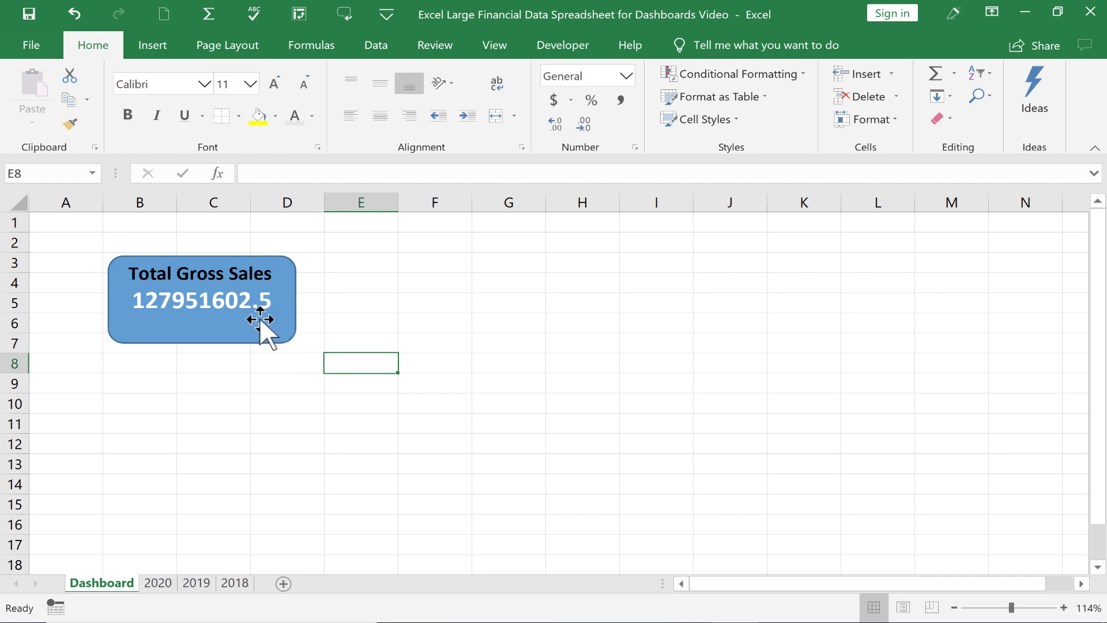
Copy the blue rounded box and paste it at cell F4
{"action": "left_click", "coordinate": [232, 335]}
{"action": "right_click", "coordinate": [229, 330]}
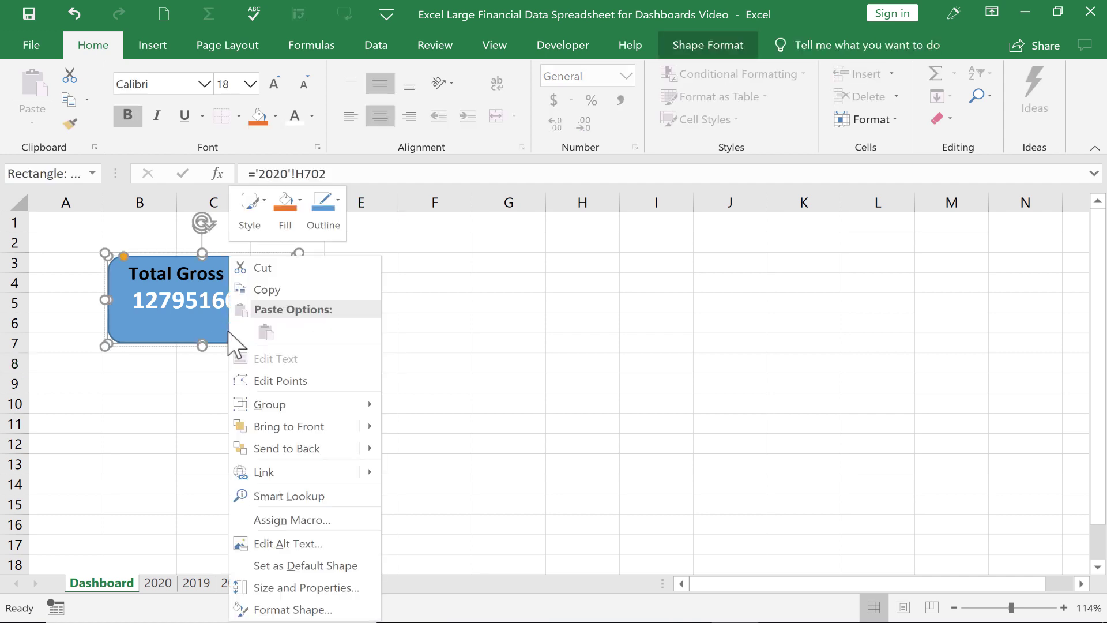
{"action": "left_click", "coordinate": [267, 289]}
{"action": "left_click", "coordinate": [373, 283]}
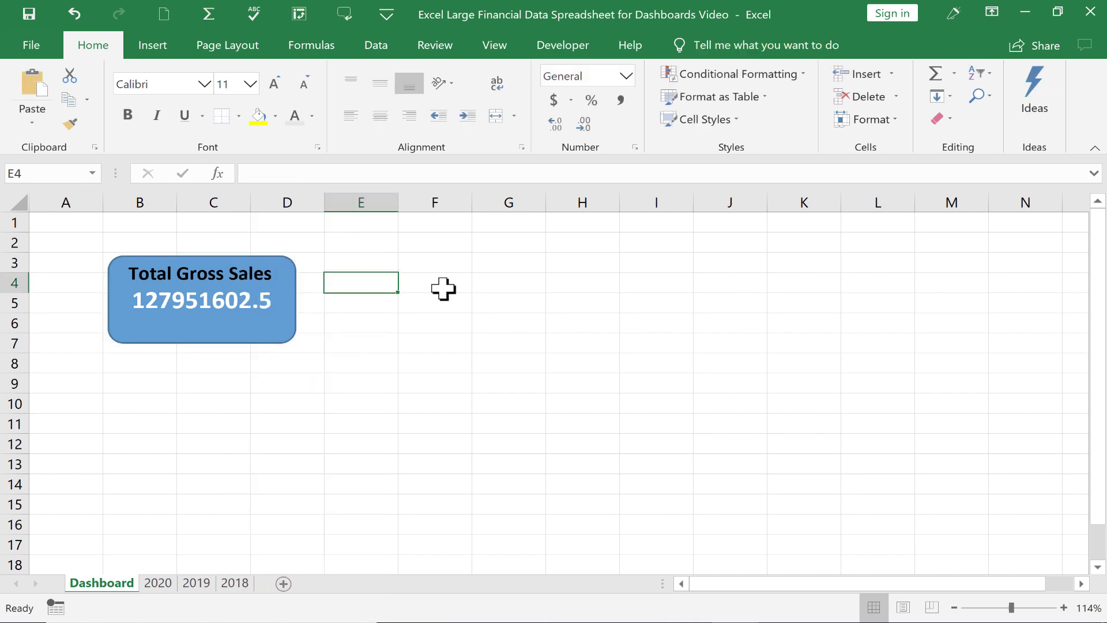
{"action": "left_click", "coordinate": [442, 289]}
{"action": "right_click", "coordinate": [442, 288]}
{"action": "left_click", "coordinate": [482, 333]}
Place the copy beside the original and duplicate the 'Total Gross Sales' title onto it
{"action": "left_click_drag", "start_coordinate": [455, 289], "coordinate": [394, 280]}
{"action": "left_click", "coordinate": [232, 274]}
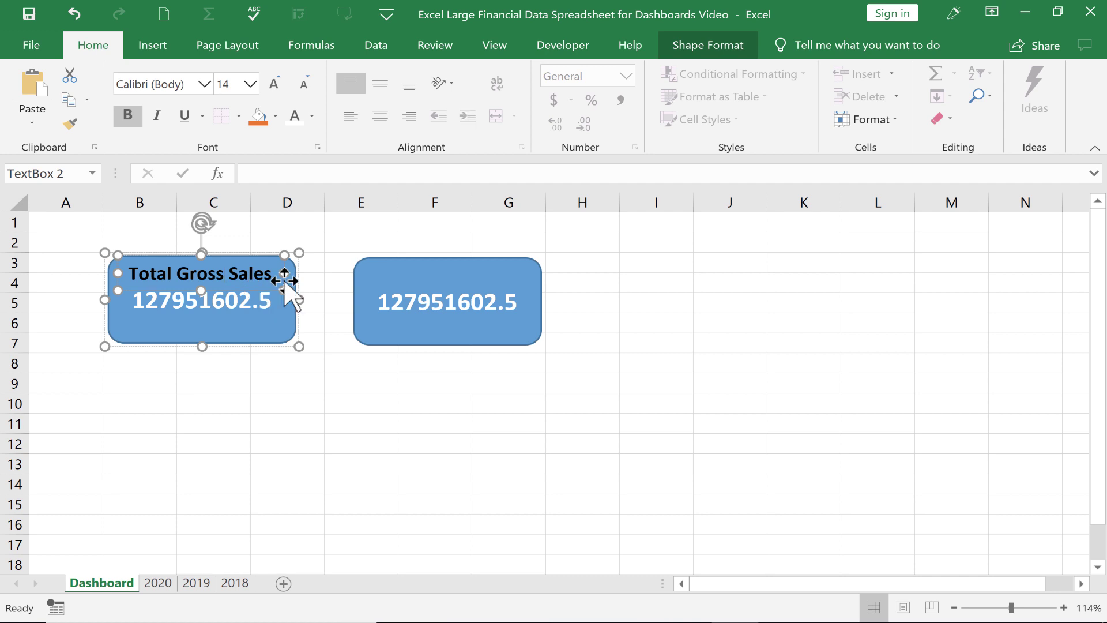
{"action": "left_click_drag", "start_coordinate": [284, 279], "coordinate": [500, 289]}
Rename the copied label to 'Total # of Sales' and centre-align it
{"action": "triple_click", "coordinate": [474, 279]}
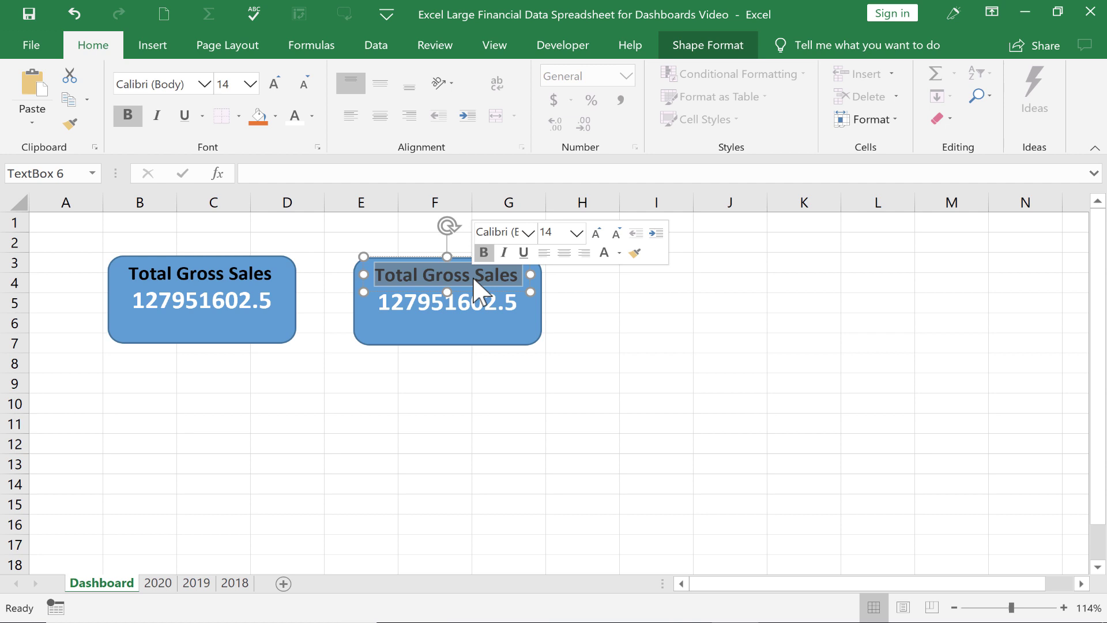
{"action": "type", "text": "Total # of"}
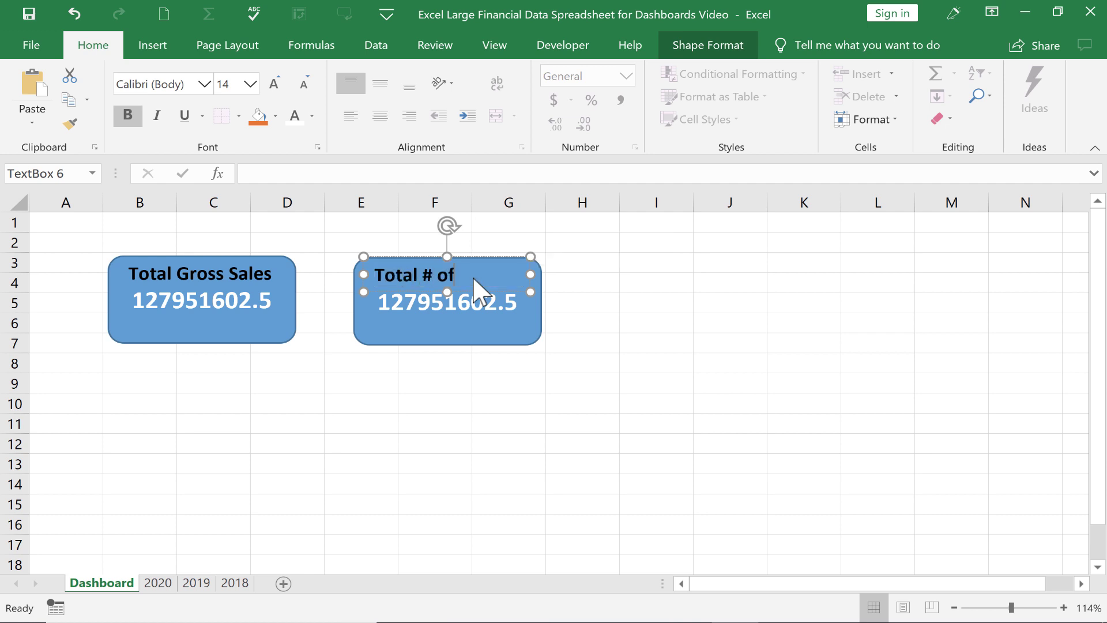
{"action": "type", "text": " Sales"}
{"action": "left_click", "coordinate": [447, 336]}
{"action": "left_click", "coordinate": [258, 302]}
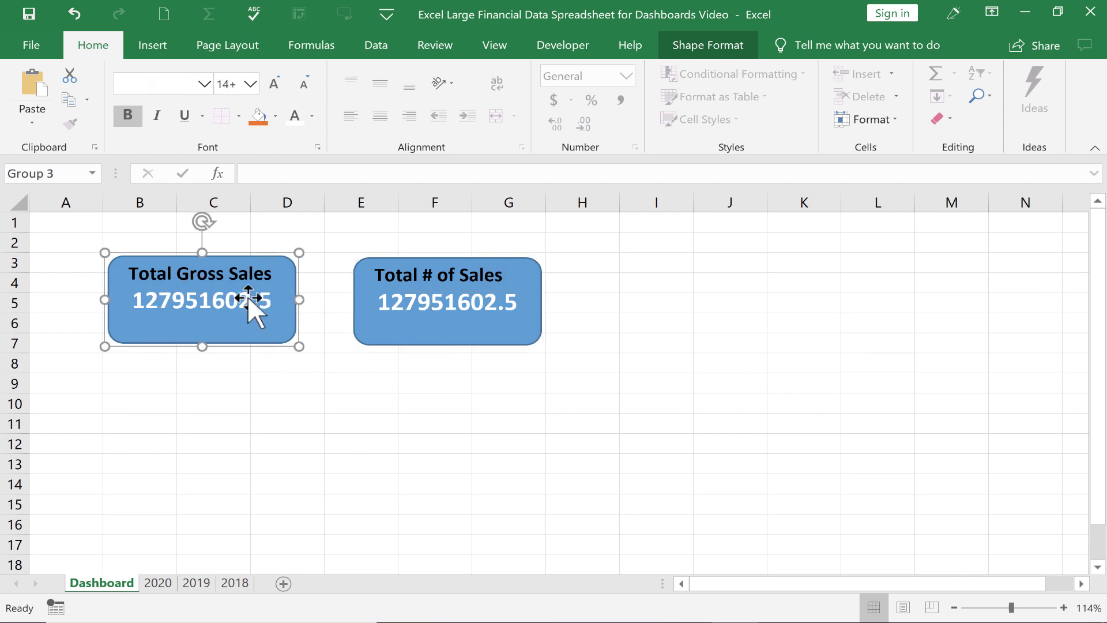
{"action": "left_click", "coordinate": [455, 277]}
{"action": "left_click", "coordinate": [455, 278]}
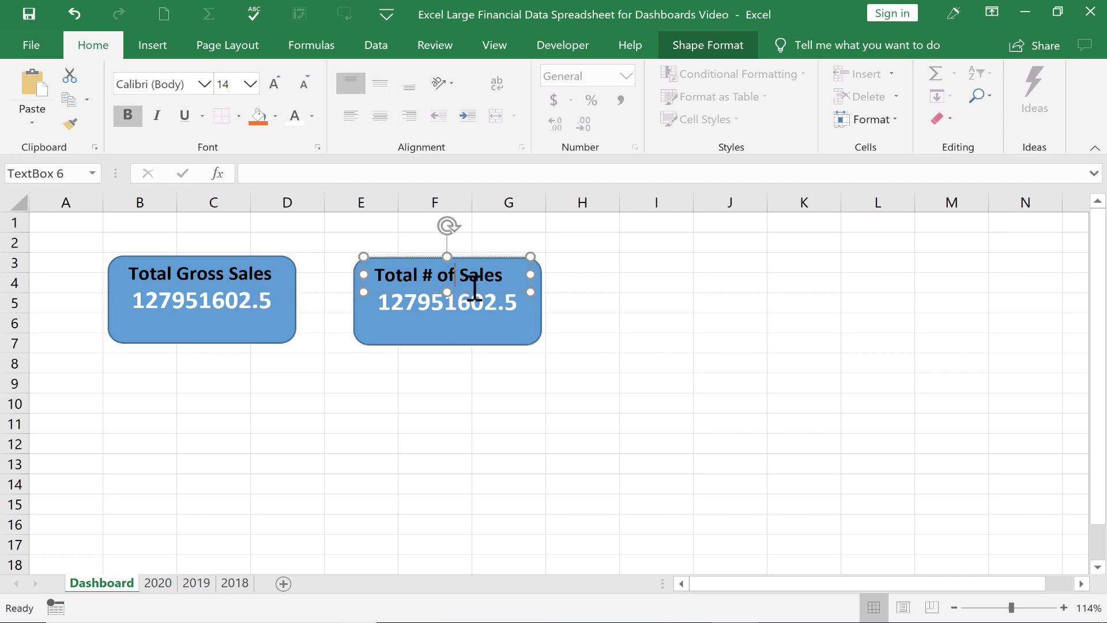
{"action": "left_click", "coordinate": [380, 115]}
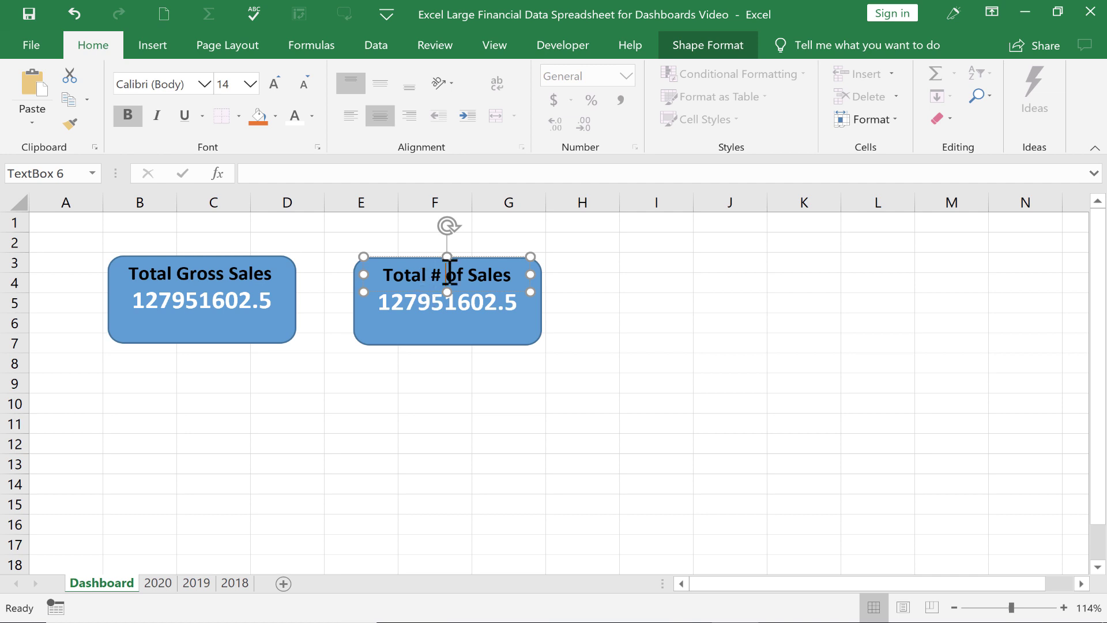
{"action": "left_click", "coordinate": [495, 319]}
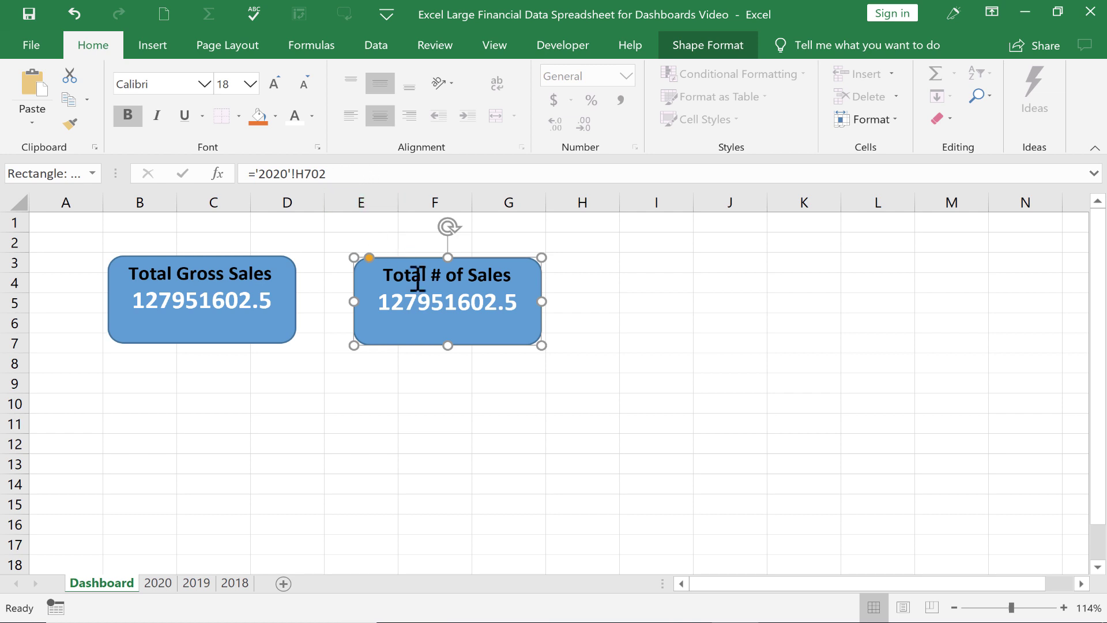
Replace the second box's formula with ='2020'!E702 so it shows 1125806
{"action": "left_click_drag", "start_coordinate": [257, 168], "coordinate": [388, 168]}
{"action": "key", "text": "BackSpace"}
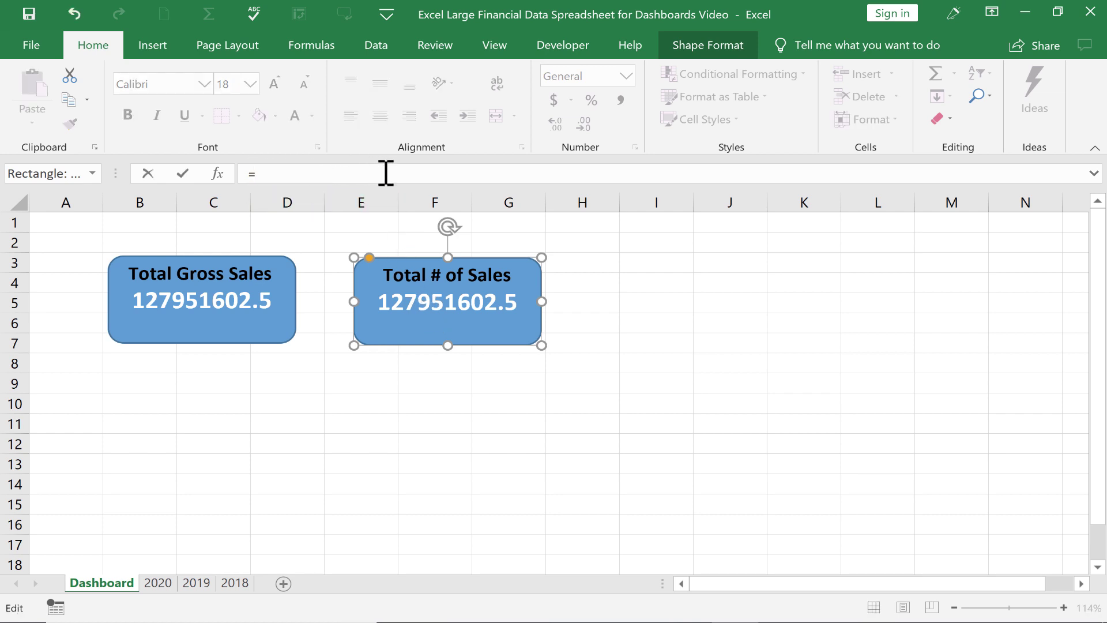
{"action": "left_click", "coordinate": [158, 583]}
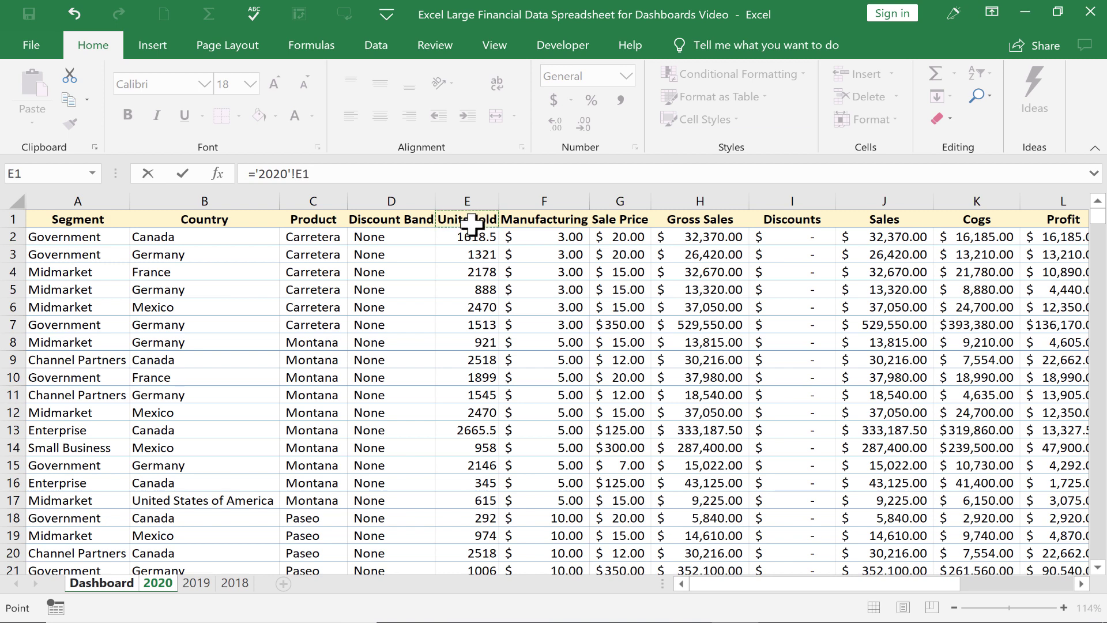
{"action": "key", "text": "ctrl+Down"}
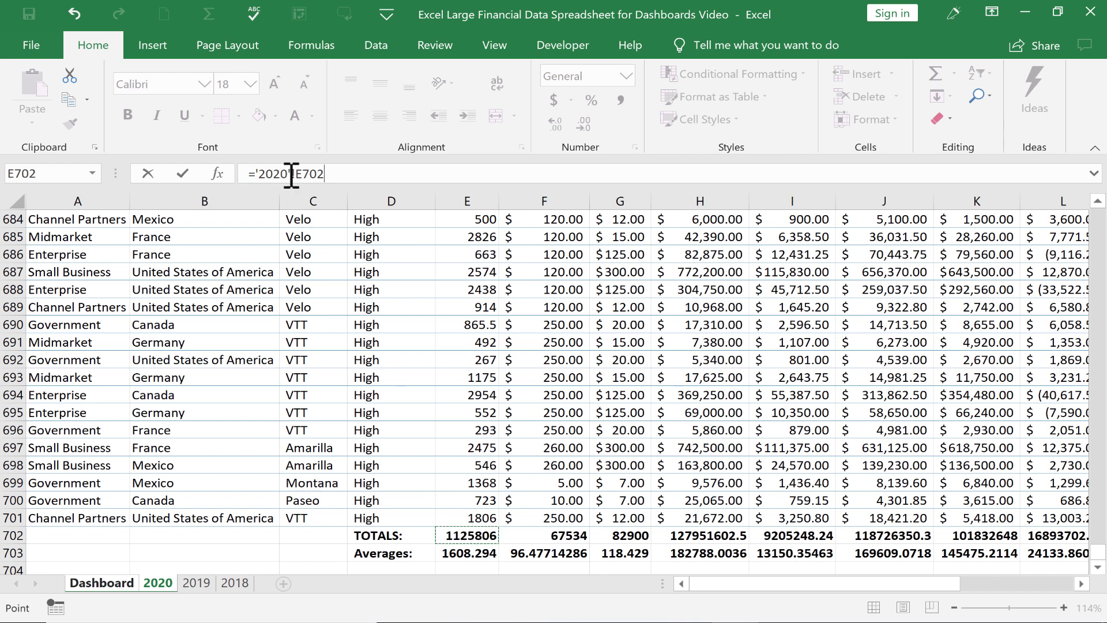
{"action": "left_click", "coordinate": [350, 173]}
{"action": "key", "text": "Return"}
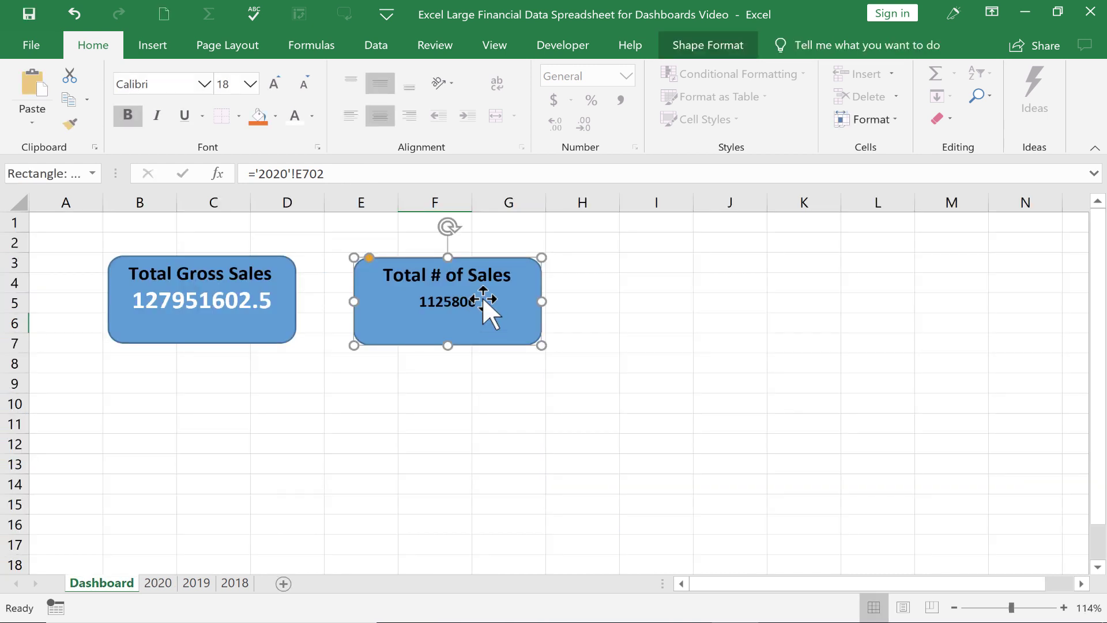
{"action": "left_click", "coordinate": [157, 582]}
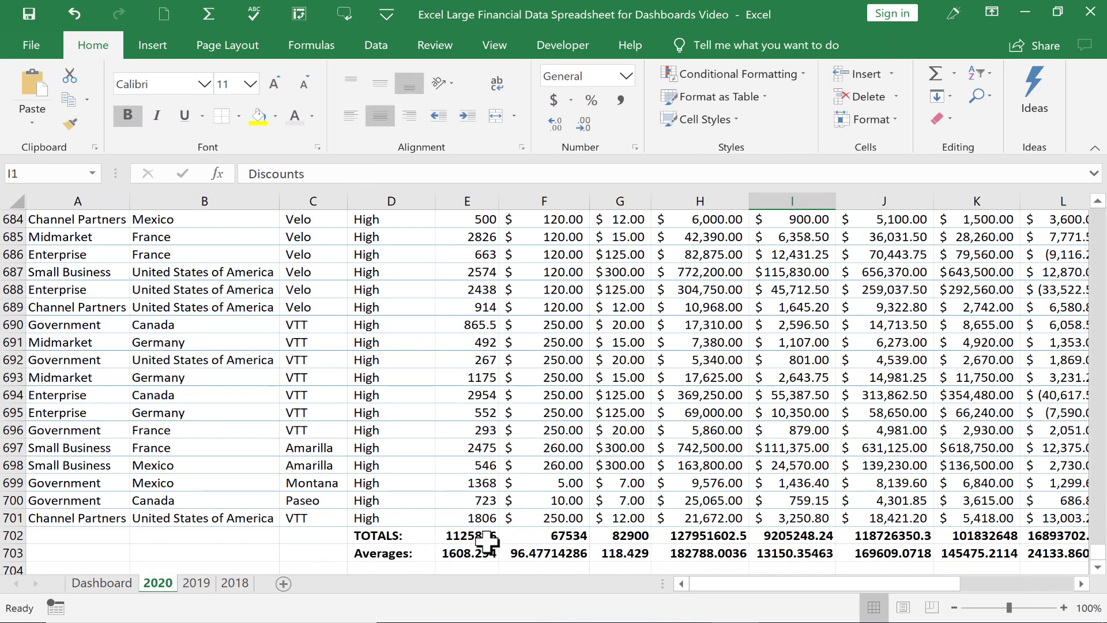
{"action": "left_click", "coordinate": [112, 584]}
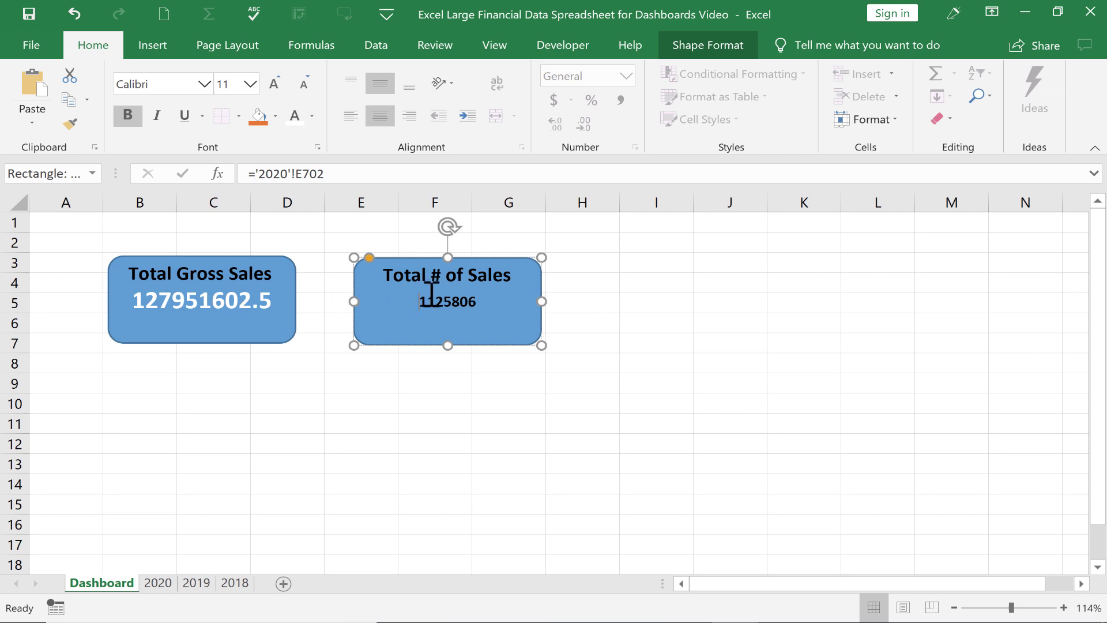
Format the 1125806 figure in white at font size 20
{"action": "left_click", "coordinate": [228, 330]}
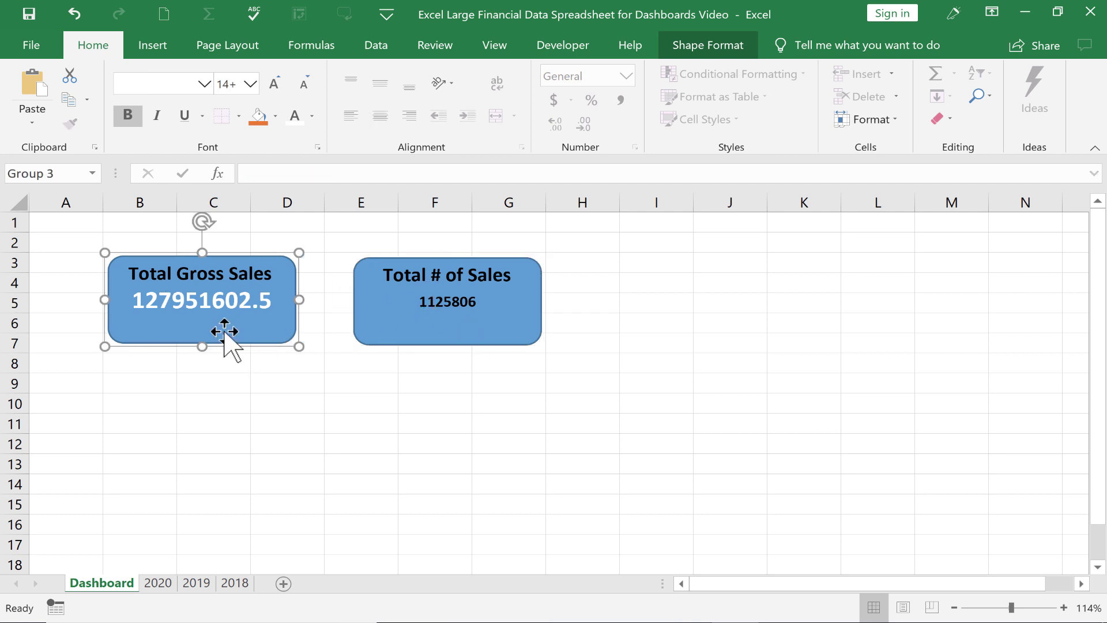
{"action": "left_click", "coordinate": [443, 298]}
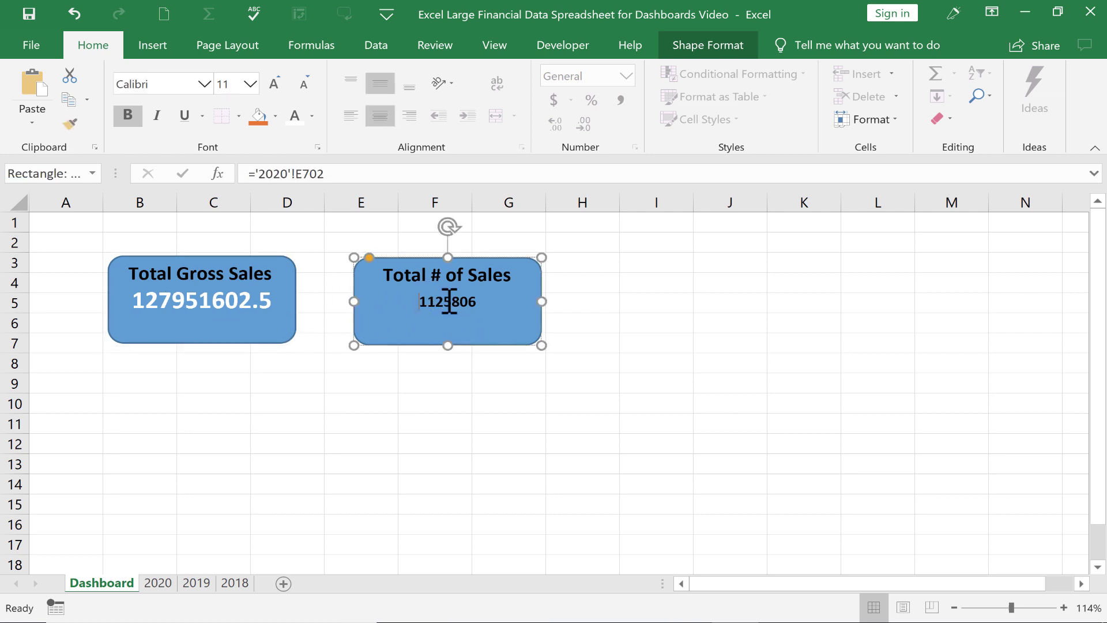
{"action": "left_click", "coordinate": [294, 114]}
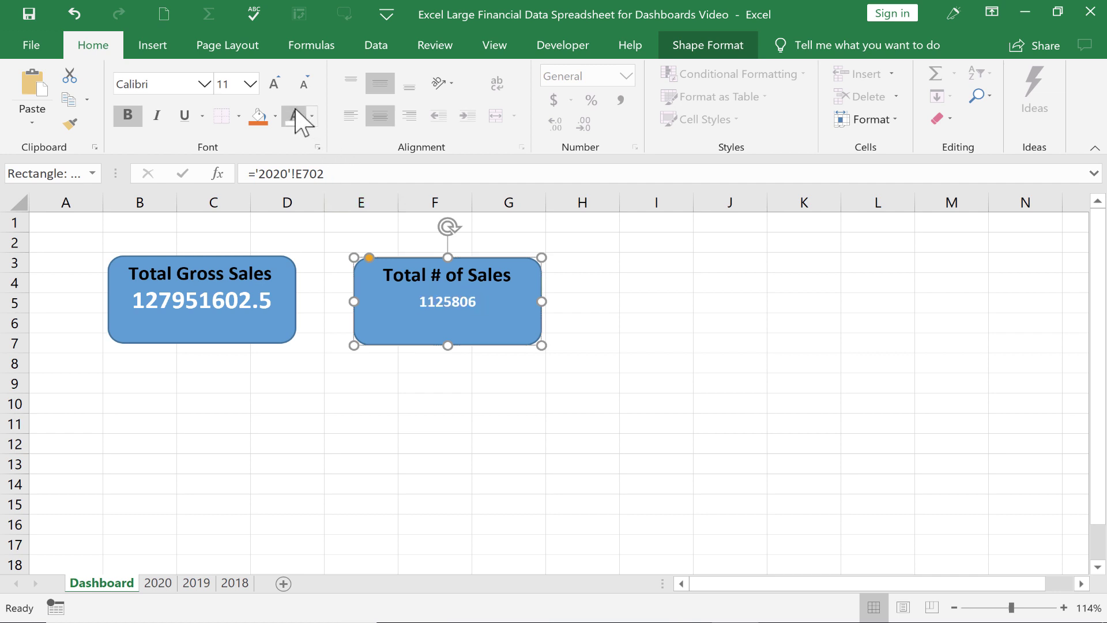
{"action": "left_click", "coordinate": [250, 84]}
{"action": "left_click", "coordinate": [225, 252]}
{"action": "mouse_move", "coordinate": [498, 339]}
{"action": "left_mouse_down"}
{"action": "mouse_move", "coordinate": [502, 329]}
{"action": "mouse_move", "coordinate": [497, 339]}
{"action": "left_mouse_up"}
Group the 'Total # of Sales' title and its blue box into one shape
{"action": "left_click", "coordinate": [457, 260]}
{"action": "left_click", "coordinate": [478, 333], "text": "shift"}
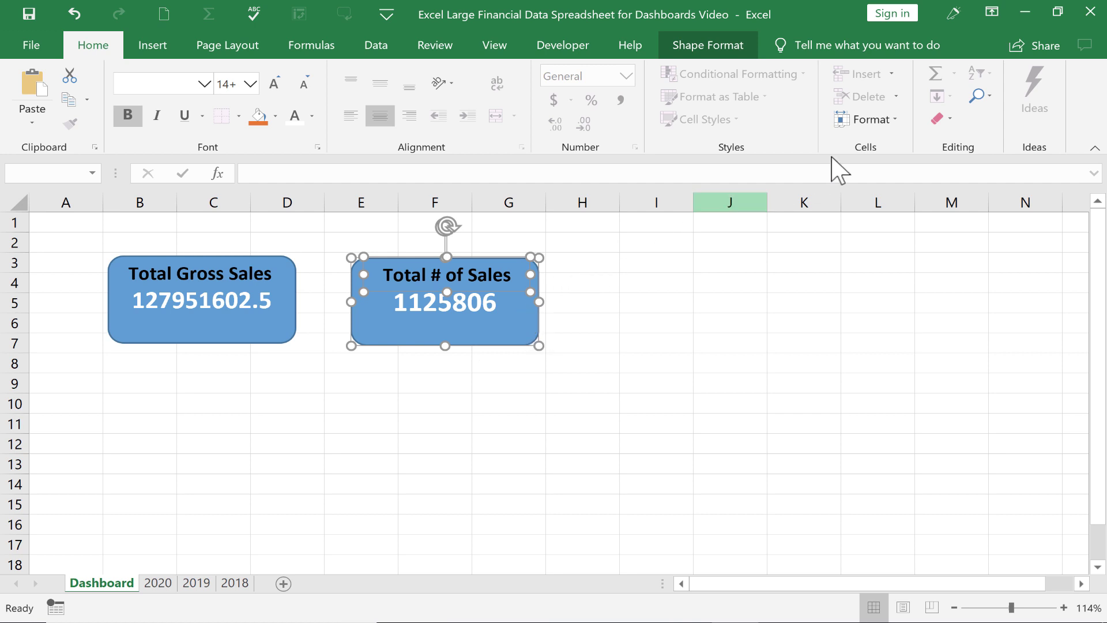
{"action": "left_click", "coordinate": [235, 48]}
{"action": "left_click", "coordinate": [946, 96]}
{"action": "left_click", "coordinate": [944, 141]}
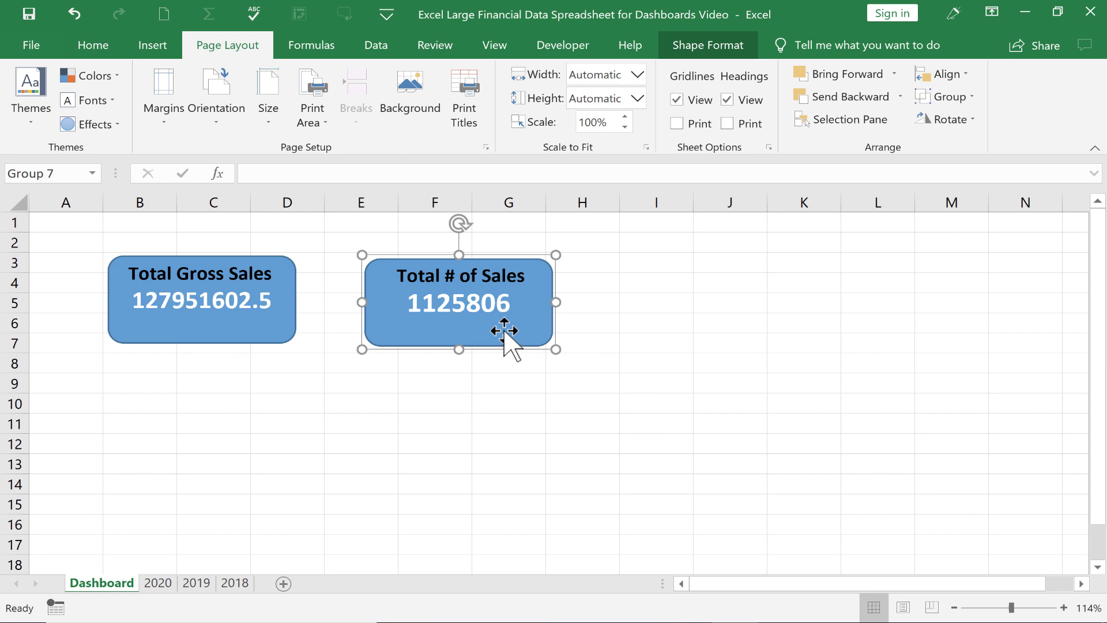
Check the G703 Sale Price average on the 2020 sheet, then view the 118.4285714 box on Dashboard
{"action": "left_click", "coordinate": [158, 583]}
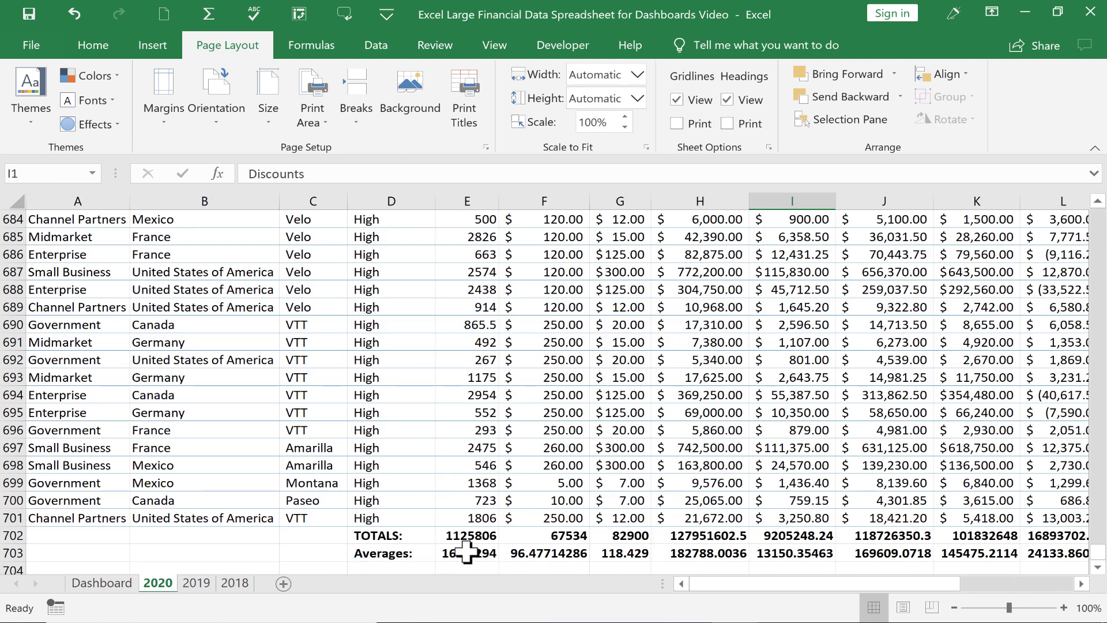
{"action": "left_click", "coordinate": [636, 554]}
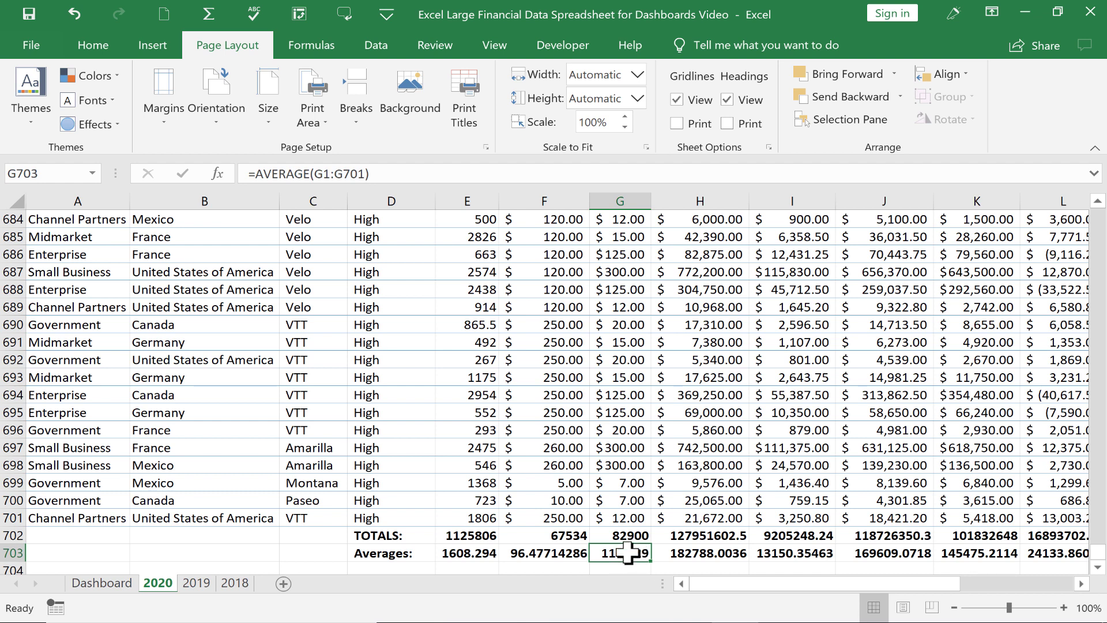
{"action": "left_click", "coordinate": [101, 583]}
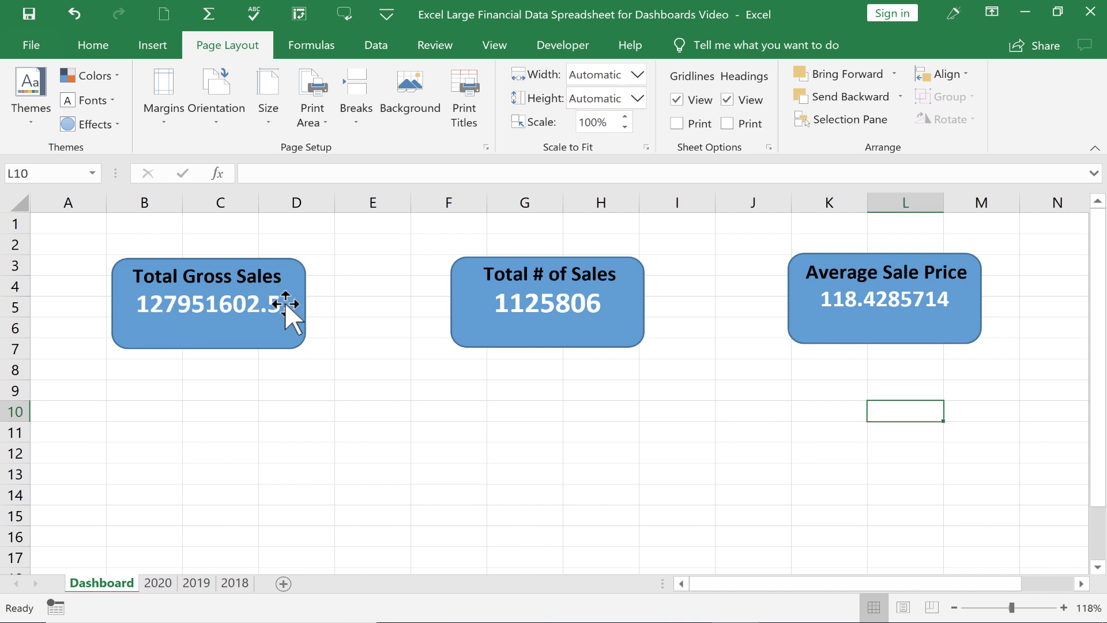
Inspect each of the three KPI boxes, then switch to the 2020 sheet's totals and averages
{"action": "left_click", "coordinate": [593, 302]}
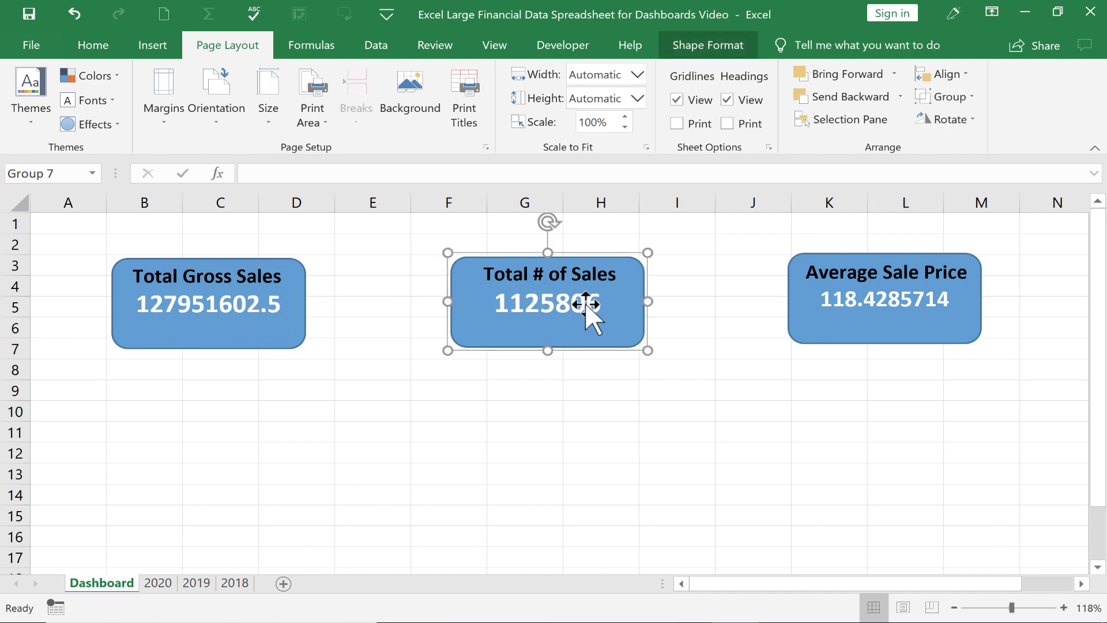
{"action": "left_click", "coordinate": [890, 295]}
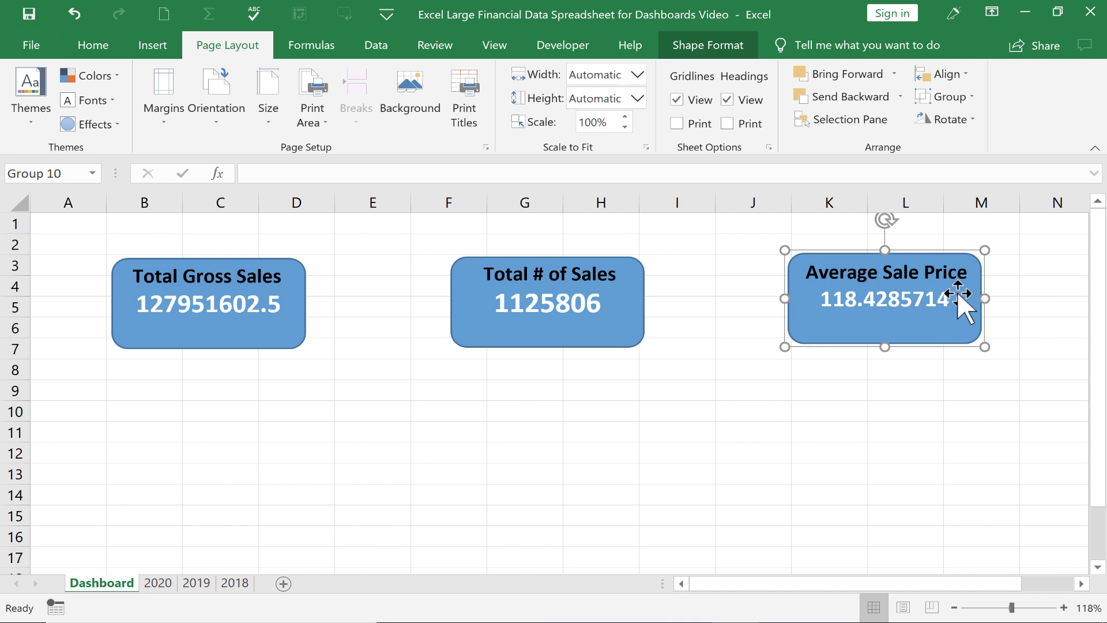
{"action": "left_click", "coordinate": [895, 296]}
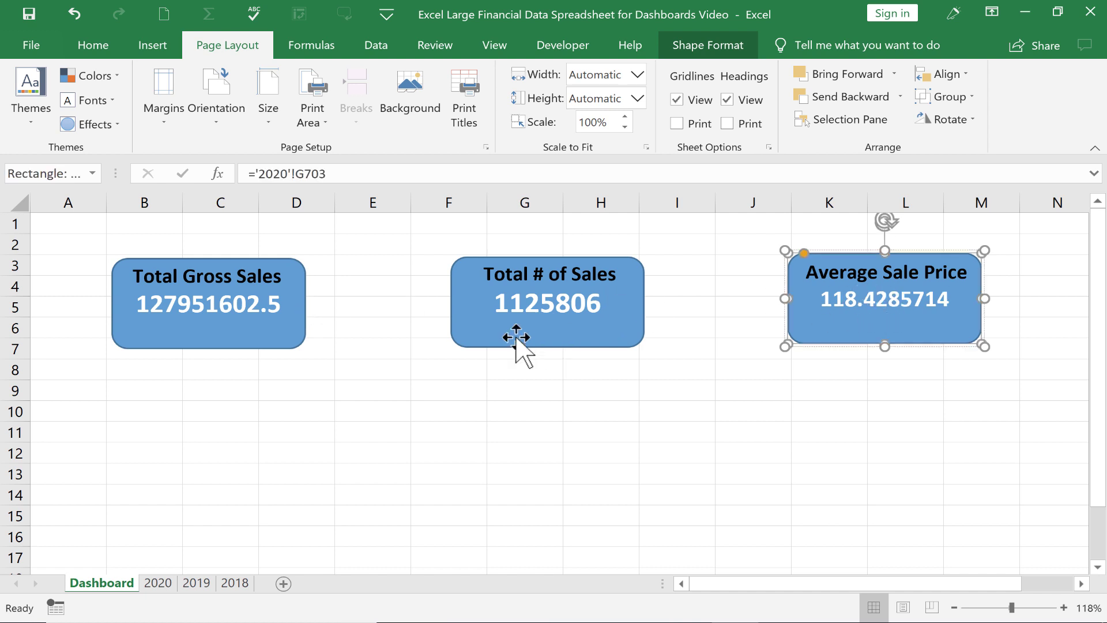
{"action": "left_click", "coordinate": [220, 306]}
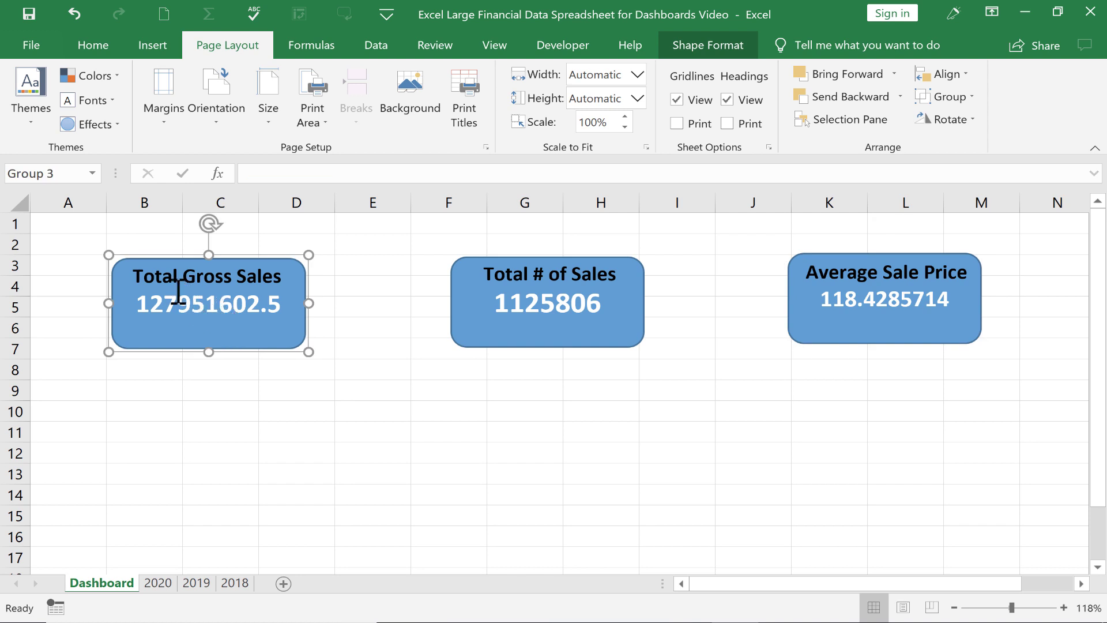
{"action": "left_click", "coordinate": [91, 47]}
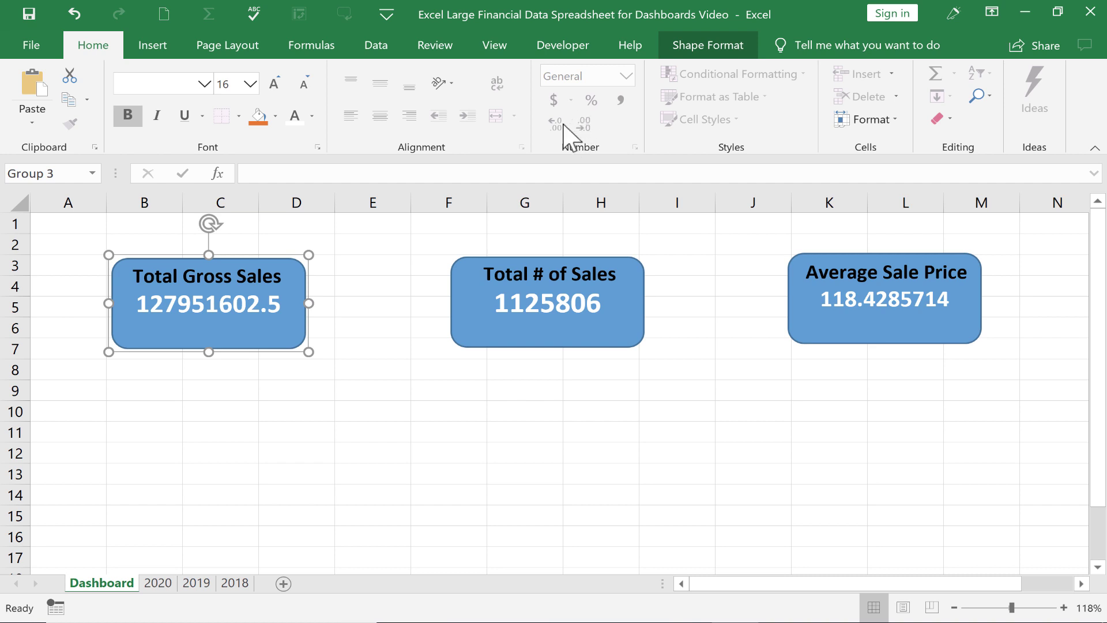
{"action": "left_click", "coordinate": [168, 584]}
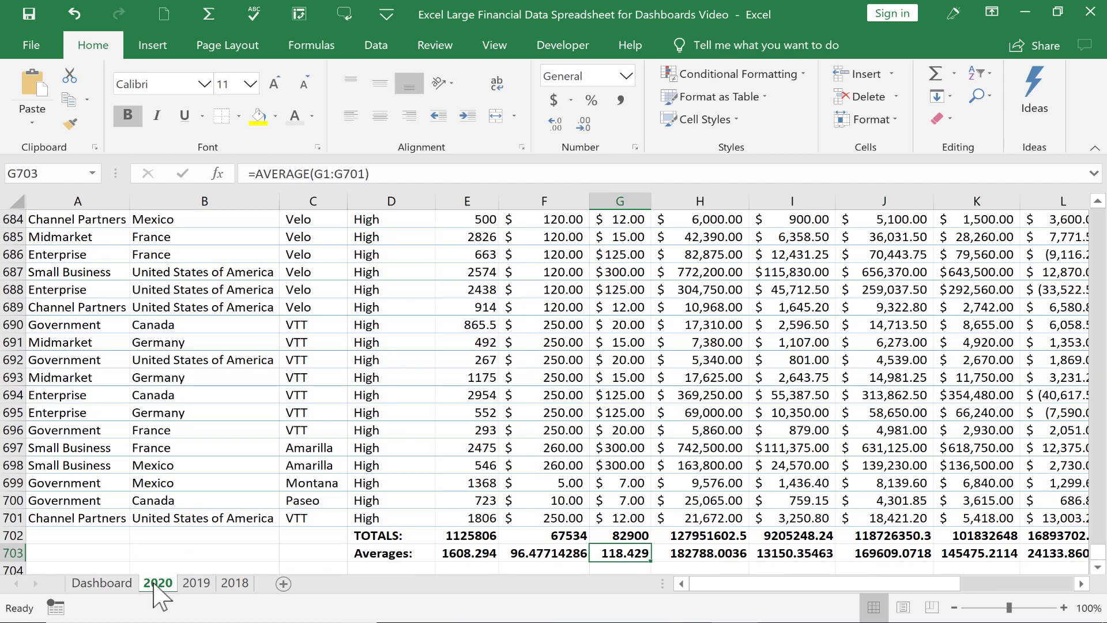
Format the gross sales total in H702 as Currency
{"action": "left_click", "coordinate": [722, 536]}
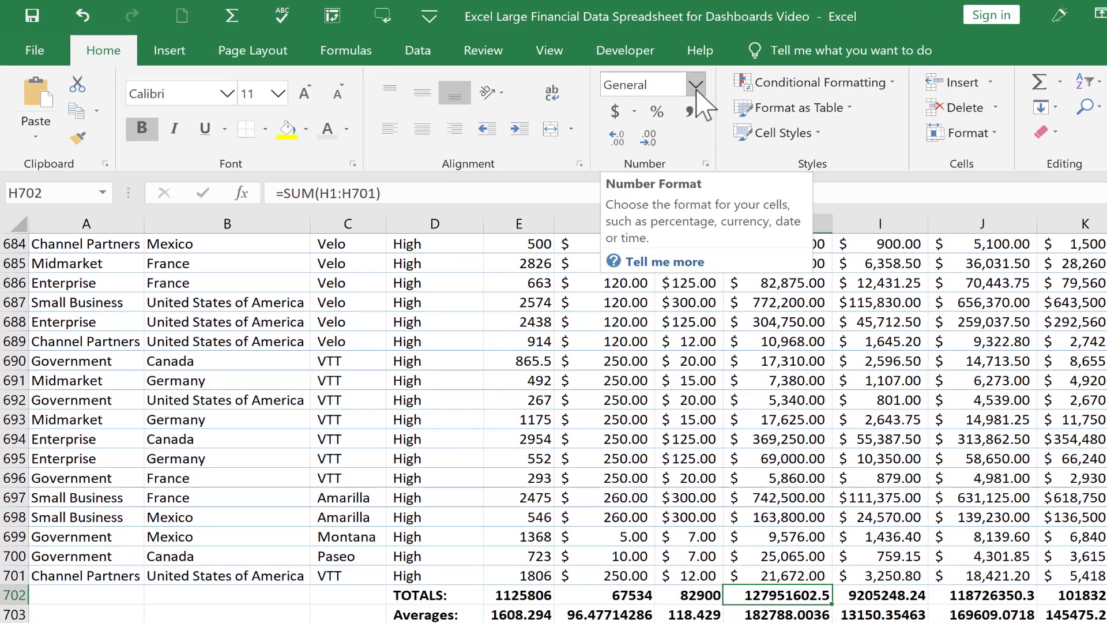
{"action": "left_click", "coordinate": [696, 86]}
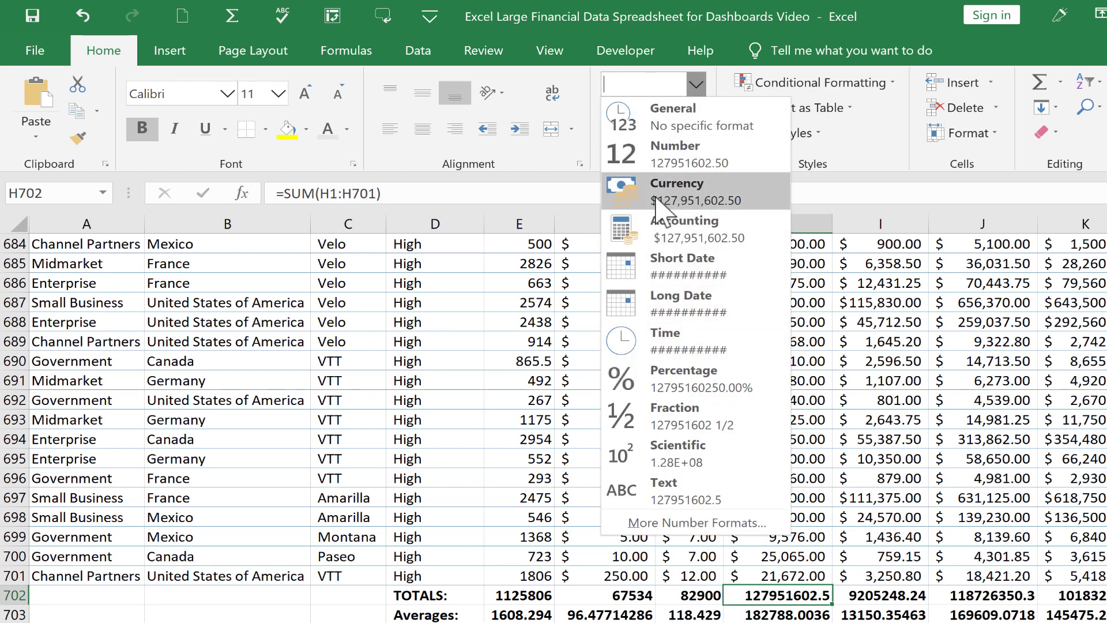
{"action": "left_click", "coordinate": [677, 185]}
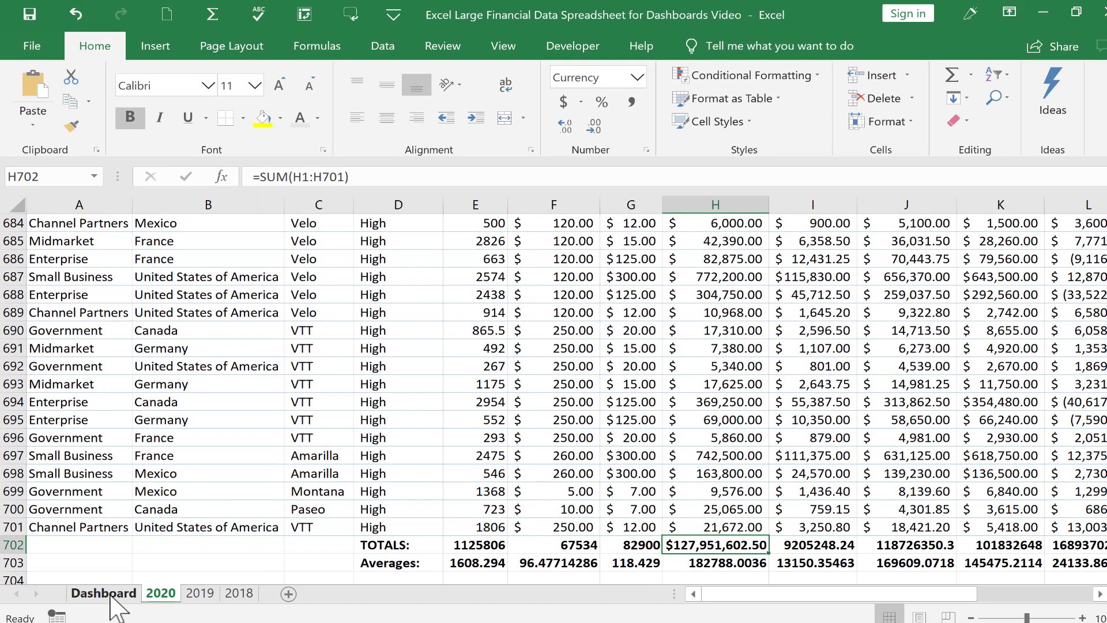
Widen the Dashboard's Total Gross Sales box so $127,951,602.50 fits on one line
{"action": "left_click", "coordinate": [109, 595]}
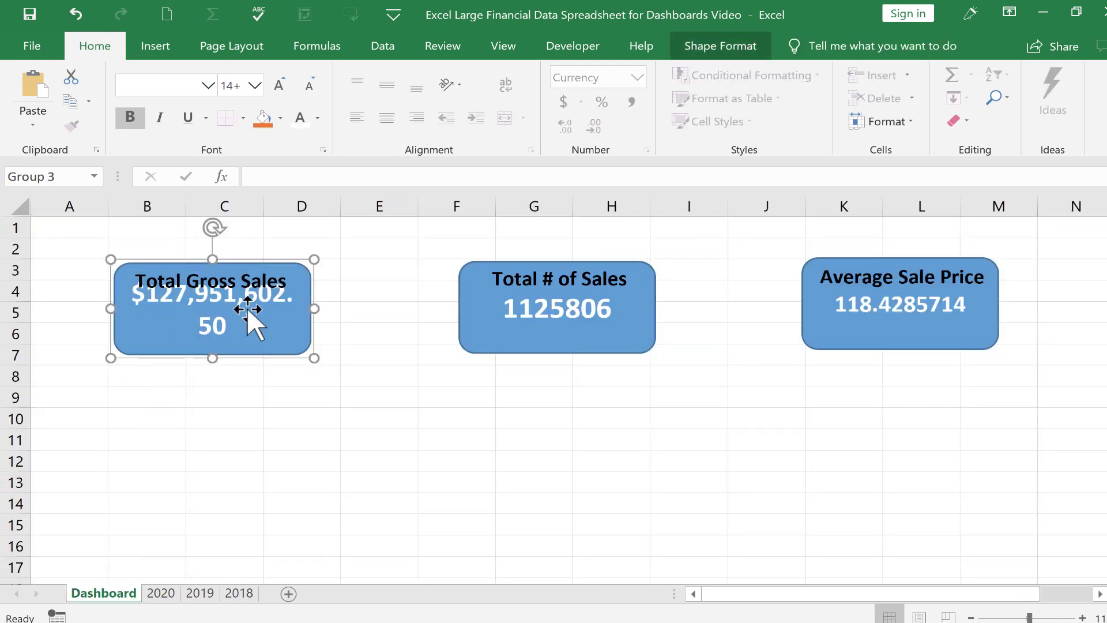
{"action": "left_click", "coordinate": [226, 327]}
{"action": "left_click", "coordinate": [226, 326]}
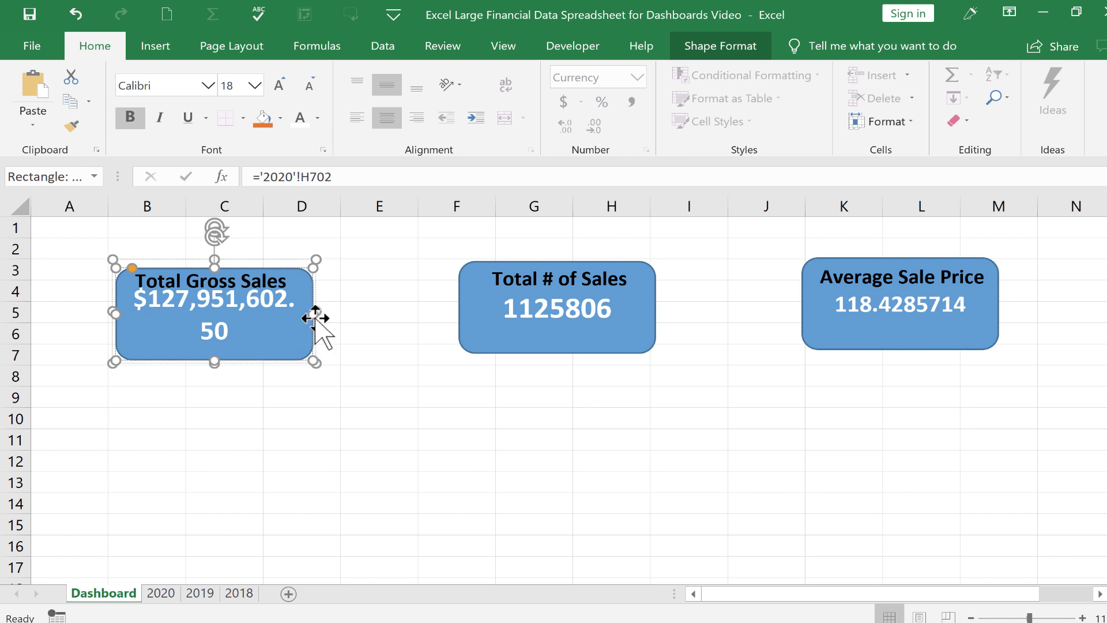
{"action": "left_click_drag", "start_coordinate": [316, 312], "coordinate": [350, 312]}
{"action": "left_click_drag", "start_coordinate": [272, 361], "coordinate": [254, 354]}
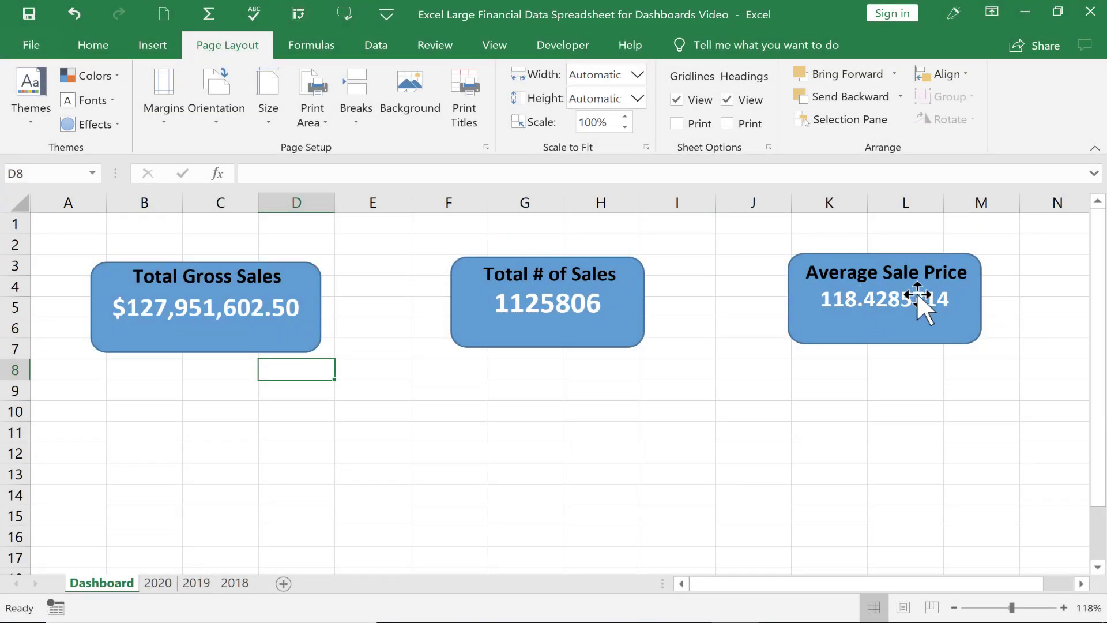
On sheet 2020, set the average sale price in G703 to two decimal places
{"action": "left_click", "coordinate": [156, 584]}
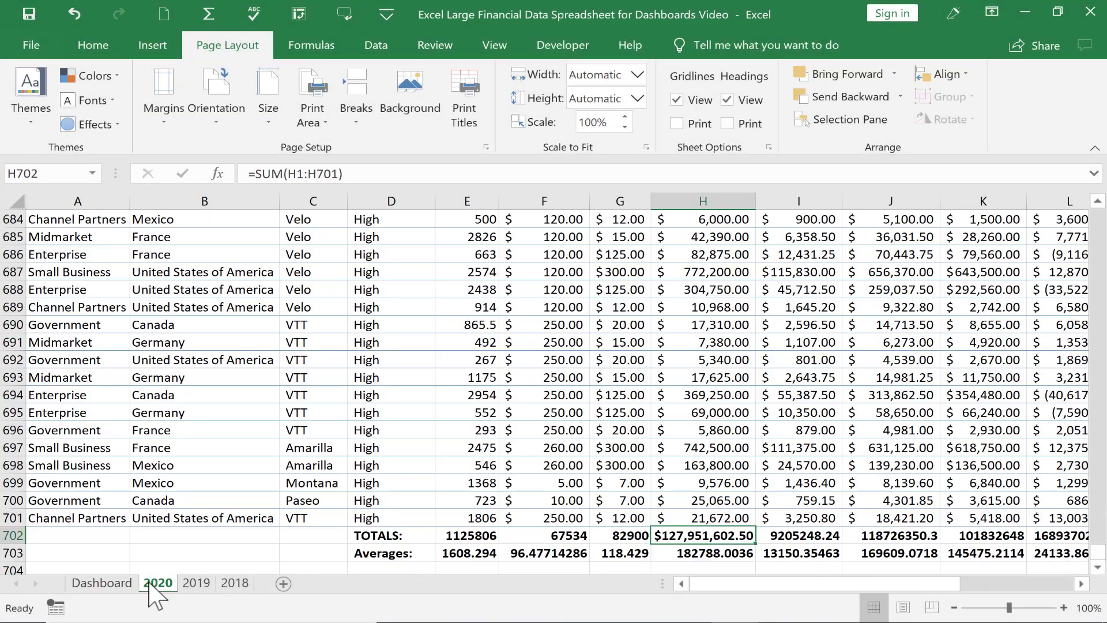
{"action": "left_click", "coordinate": [597, 558]}
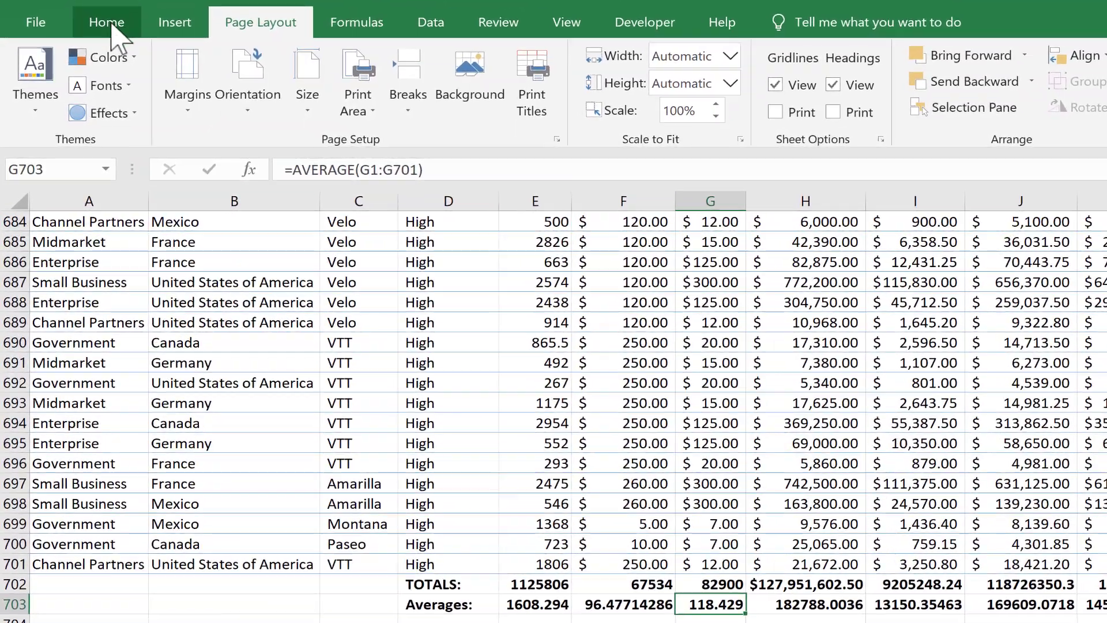
{"action": "left_click", "coordinate": [95, 47]}
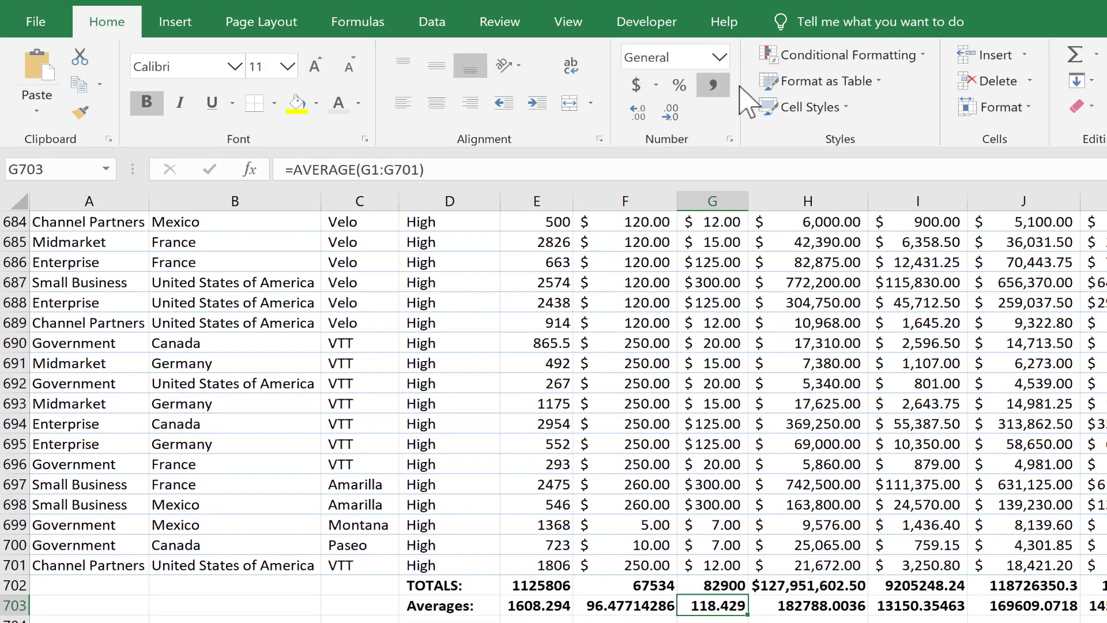
{"action": "left_click", "coordinate": [642, 114]}
{"action": "left_click", "coordinate": [641, 113]}
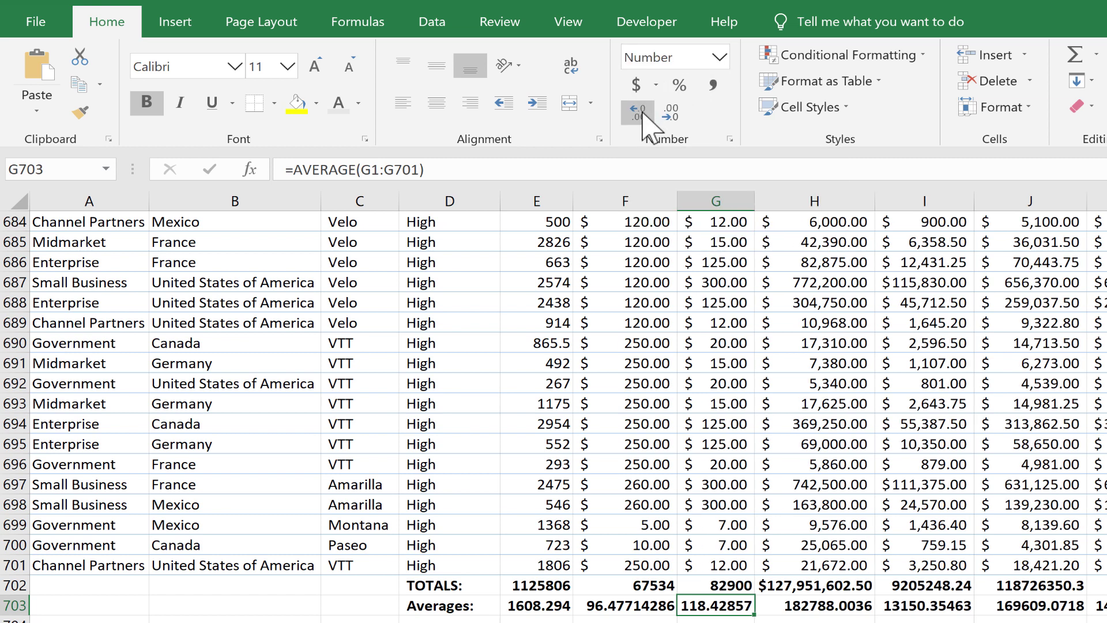
{"action": "left_click", "coordinate": [673, 114]}
{"action": "left_click", "coordinate": [673, 114]}
{"action": "left_click", "coordinate": [673, 114]}
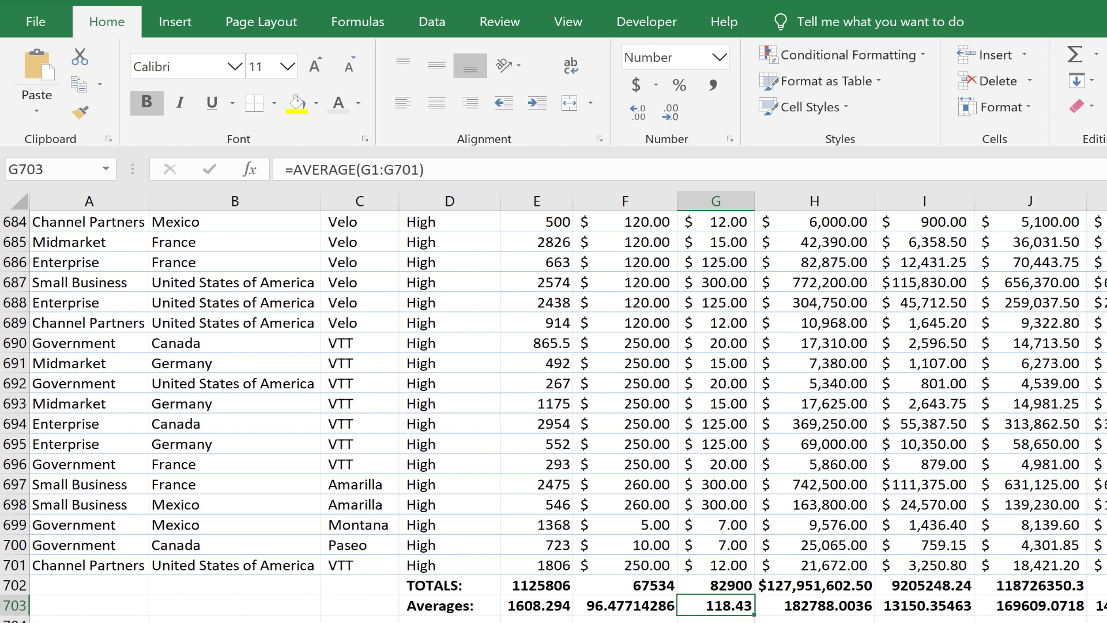
Format G703 as Currency so the Dashboard's Average Sale Price box reads $118.43
{"action": "key", "text": "ctrl+Page_Up"}
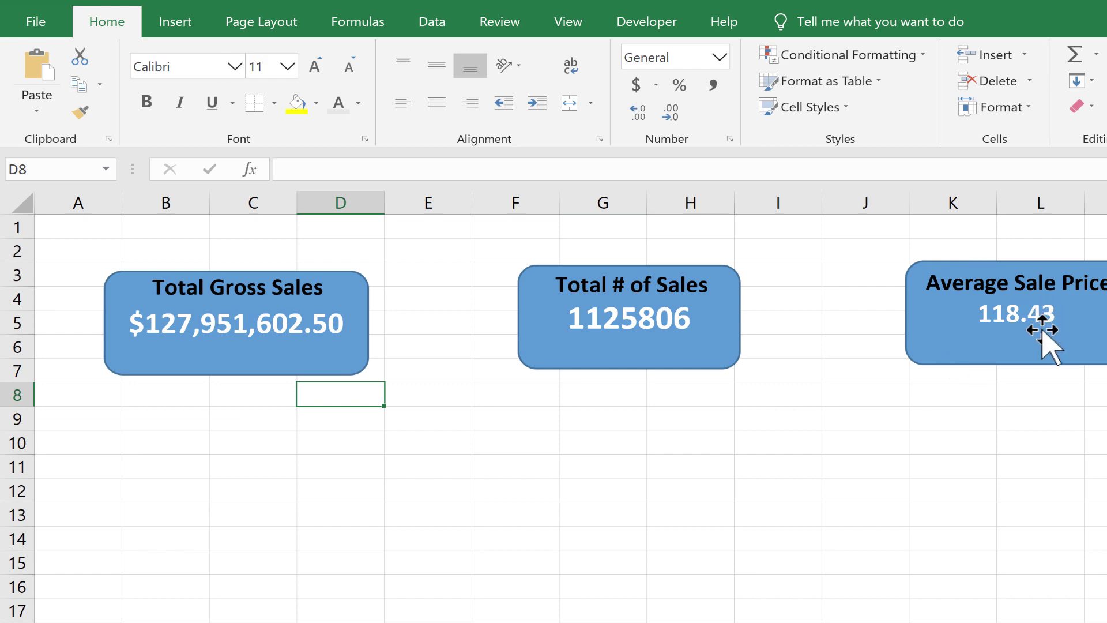
{"action": "key", "text": "ctrl+Page_Down"}
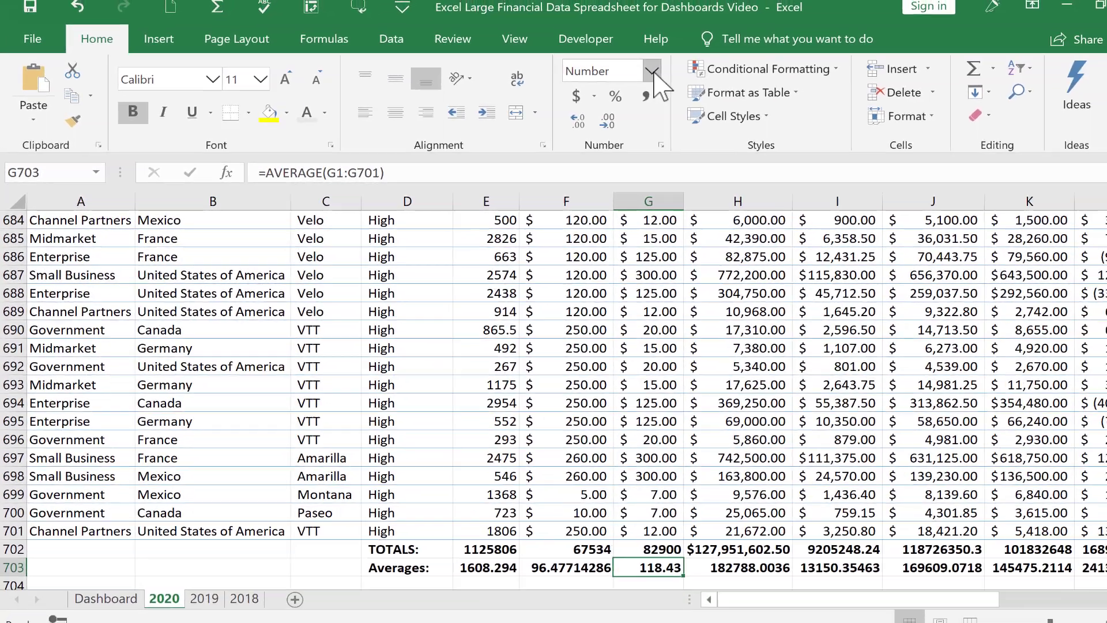
{"action": "left_click", "coordinate": [718, 57]}
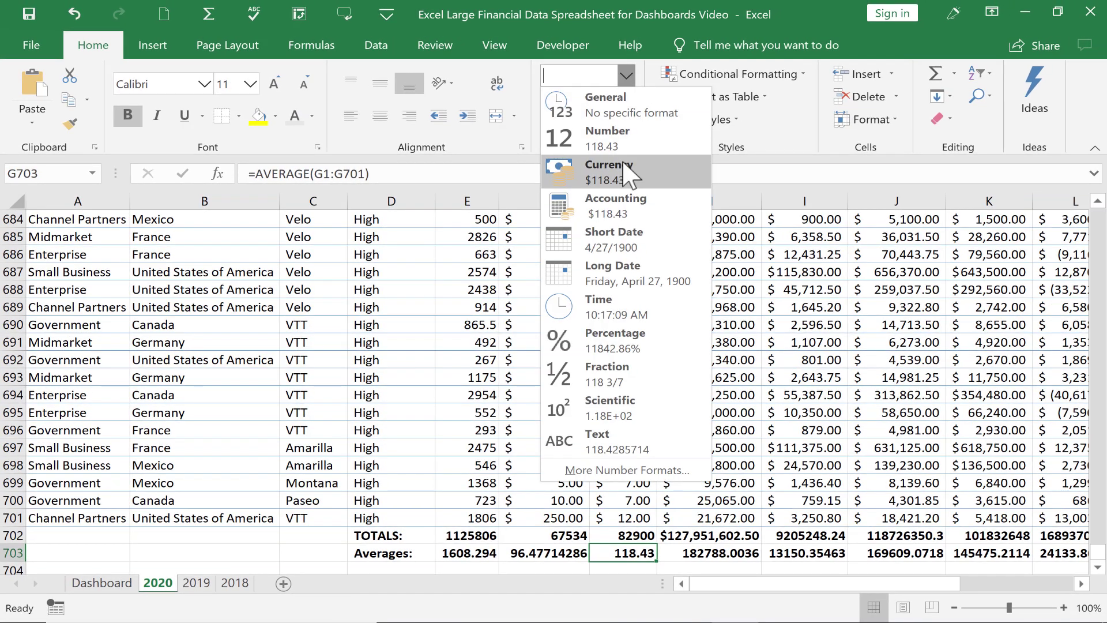
{"action": "left_click", "coordinate": [625, 173]}
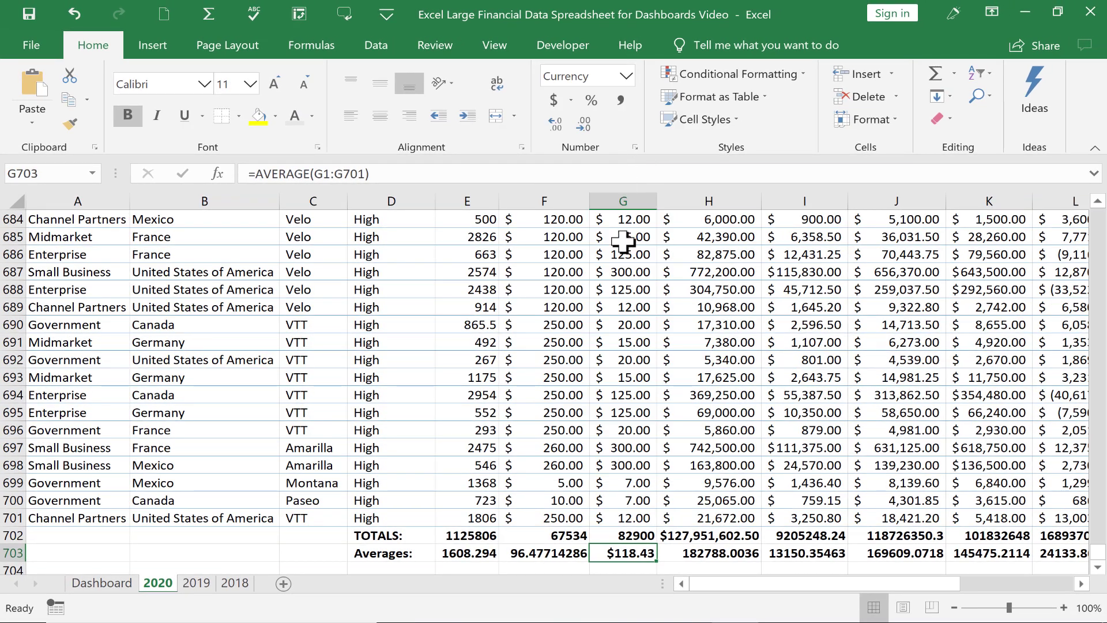
{"action": "left_click", "coordinate": [105, 587]}
{"action": "left_click", "coordinate": [525, 431]}
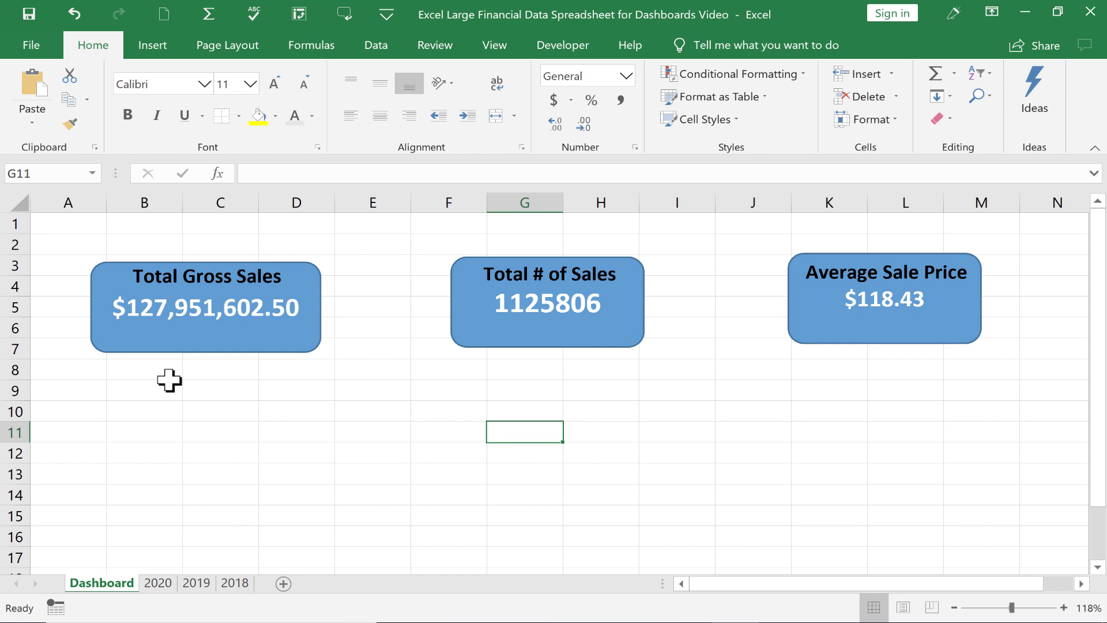
Select the Average Sale Price box on the Dashboard to adjust its placement
{"action": "left_click", "coordinate": [858, 314]}
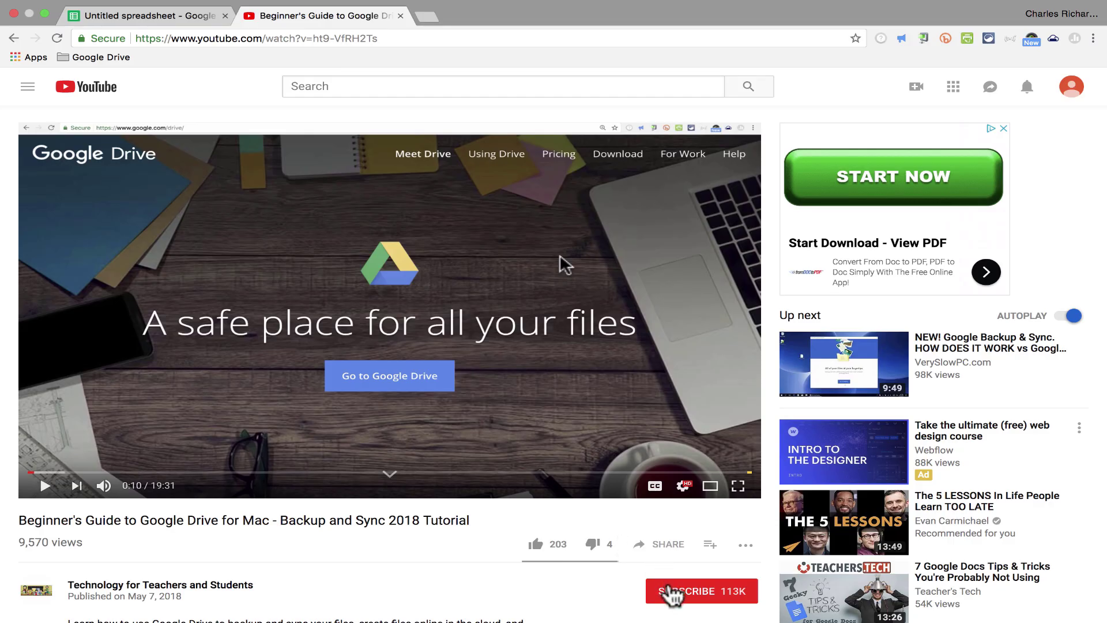
Subscribe to Technology for Teachers and Students and enable all new-video notifications
{"action": "left_click", "coordinate": [670, 593]}
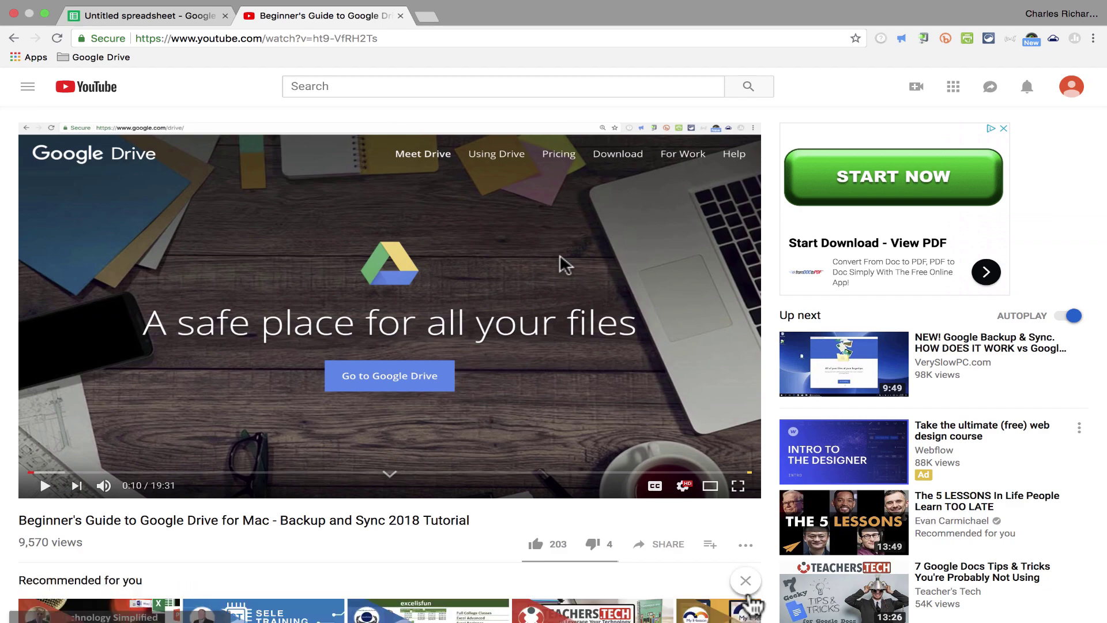
{"action": "scroll", "coordinate": [743, 603], "scroll_direction": "down", "scroll_amount": 5}
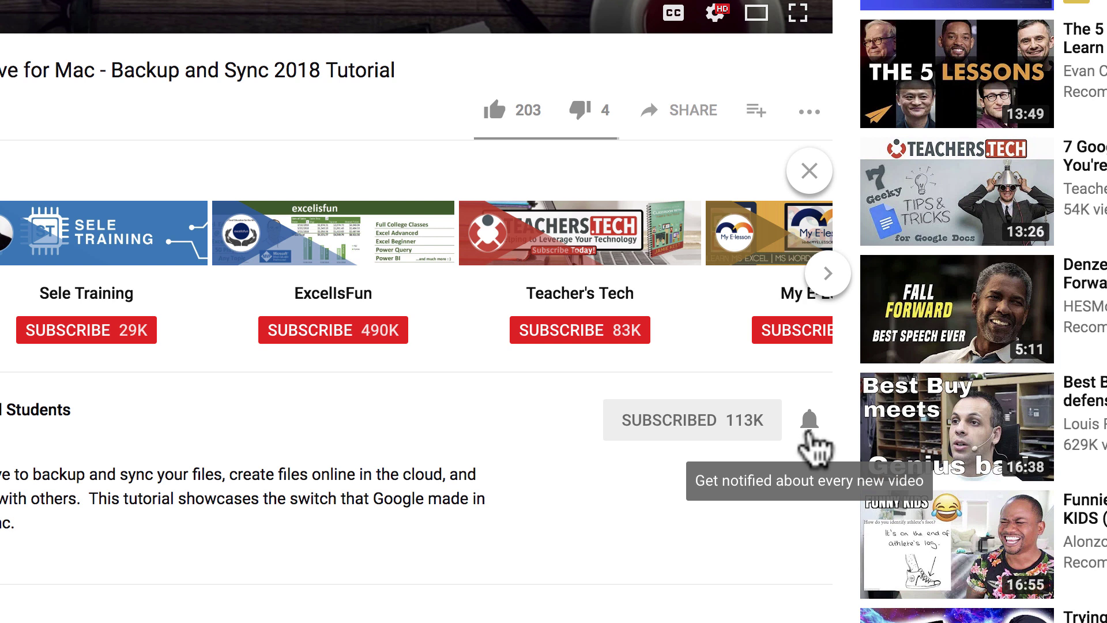
{"action": "left_click", "coordinate": [807, 434]}
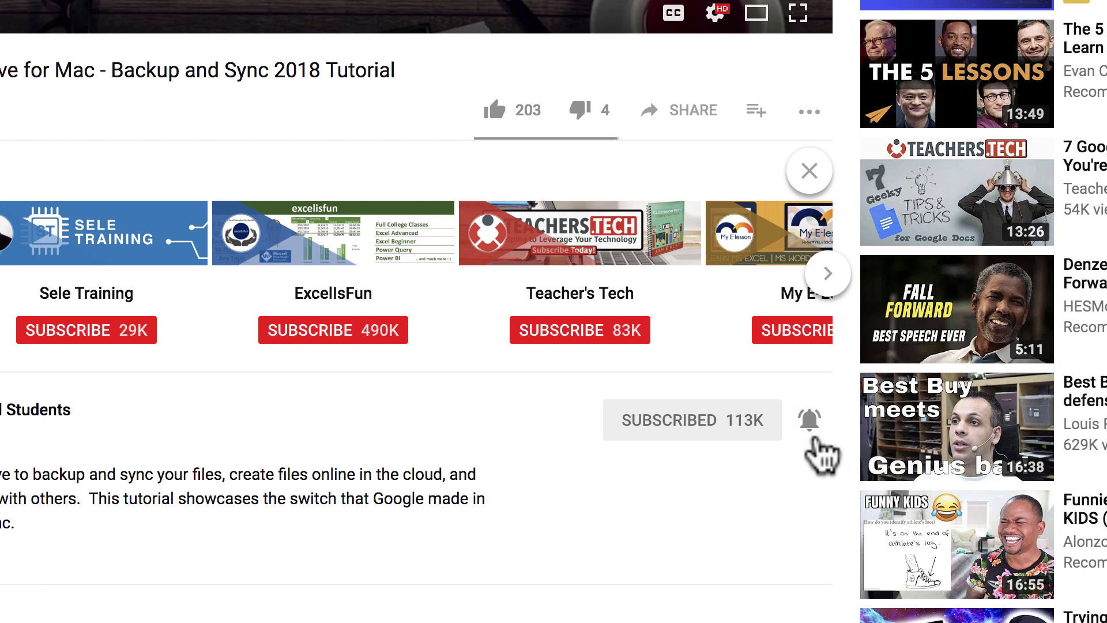